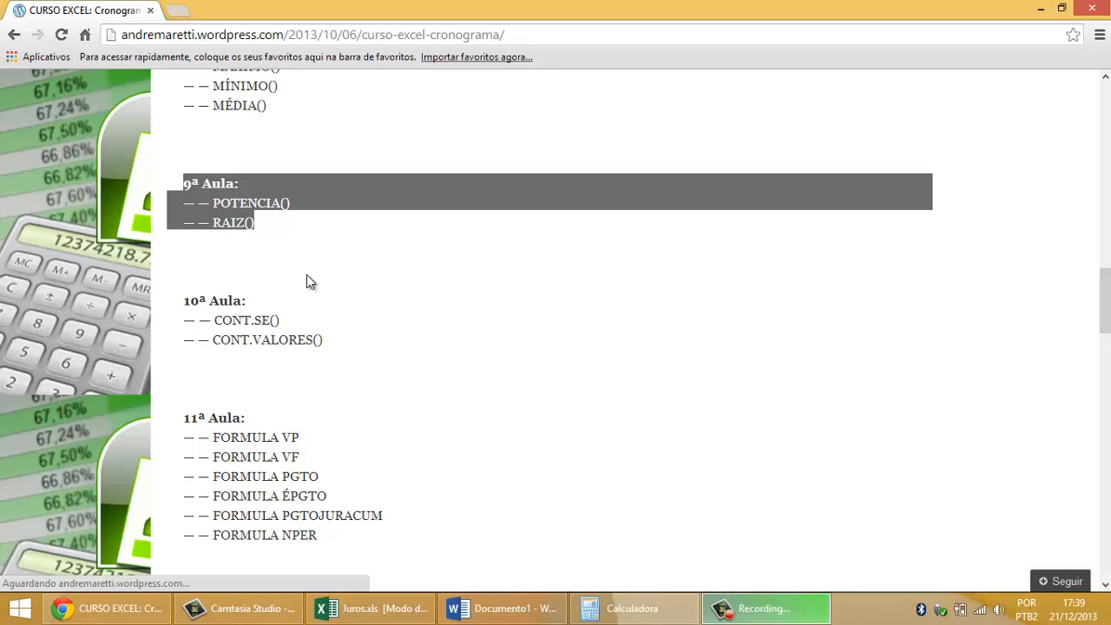
# Step: Review the Excel course schedule from the first lesson through the 9ª Aula entries POTENCIA() and RAIZ()
pyautogui.click(531, 424)
pyautogui.scroll(8, 533, 428)
pyautogui.scroll(6, 534, 429)
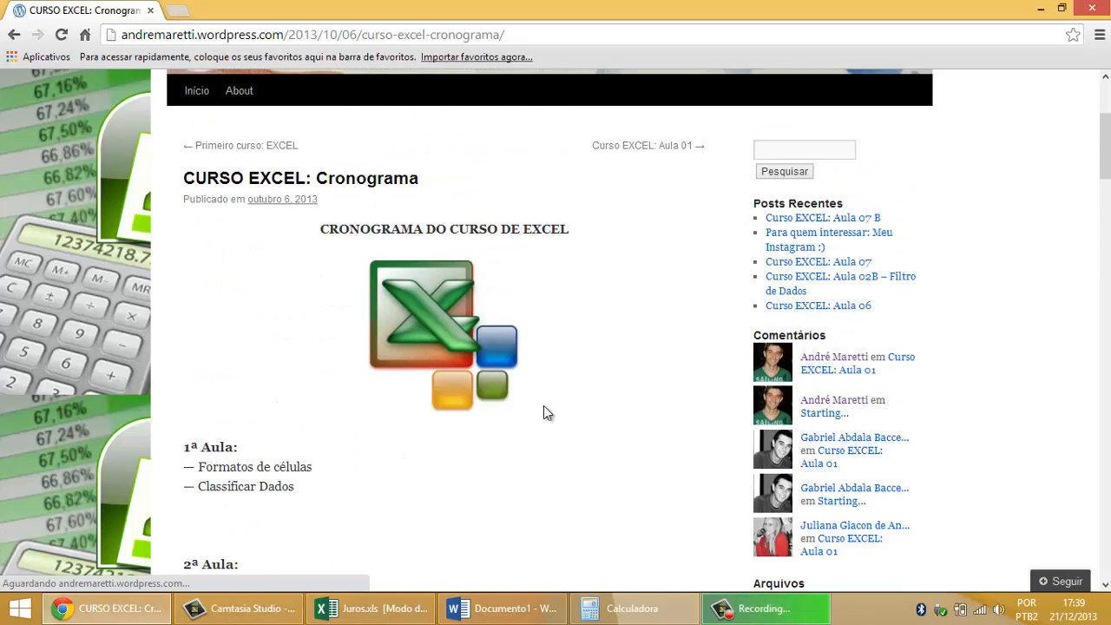
pyautogui.scroll(-2, 599, 351)
pyautogui.scroll(1, 599, 353)
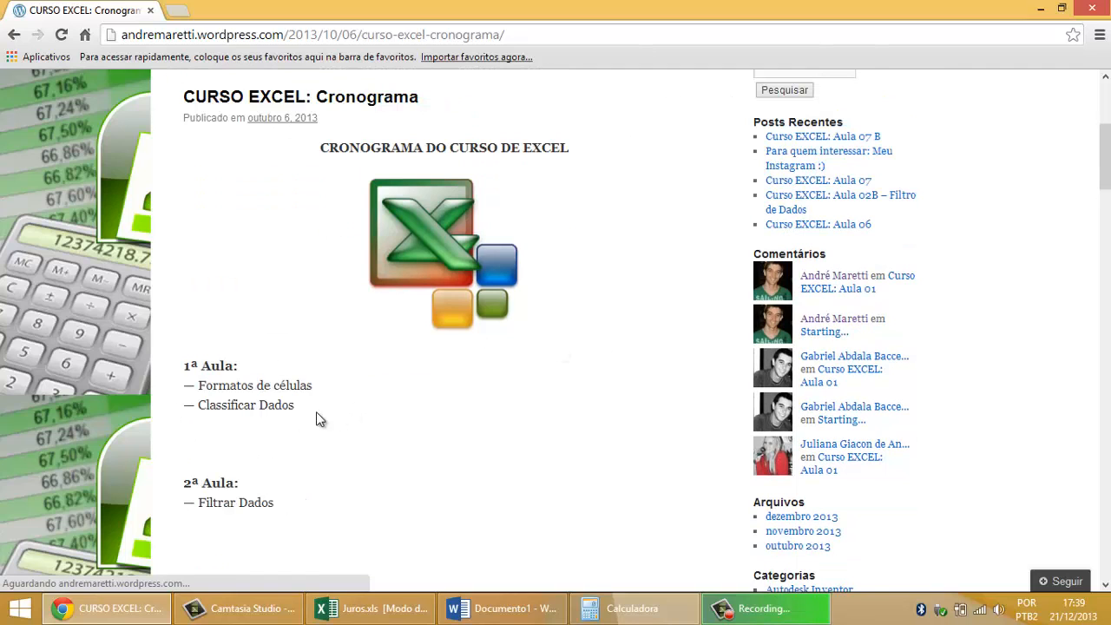
pyautogui.scroll(-4, 439, 483)
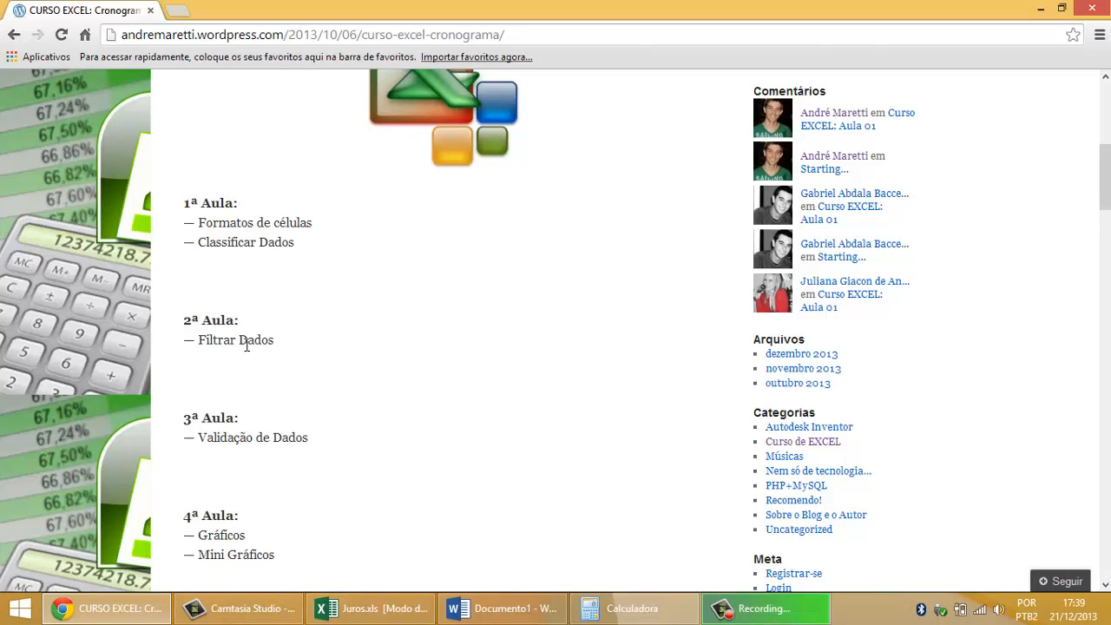
pyautogui.scroll(-2, 291, 408)
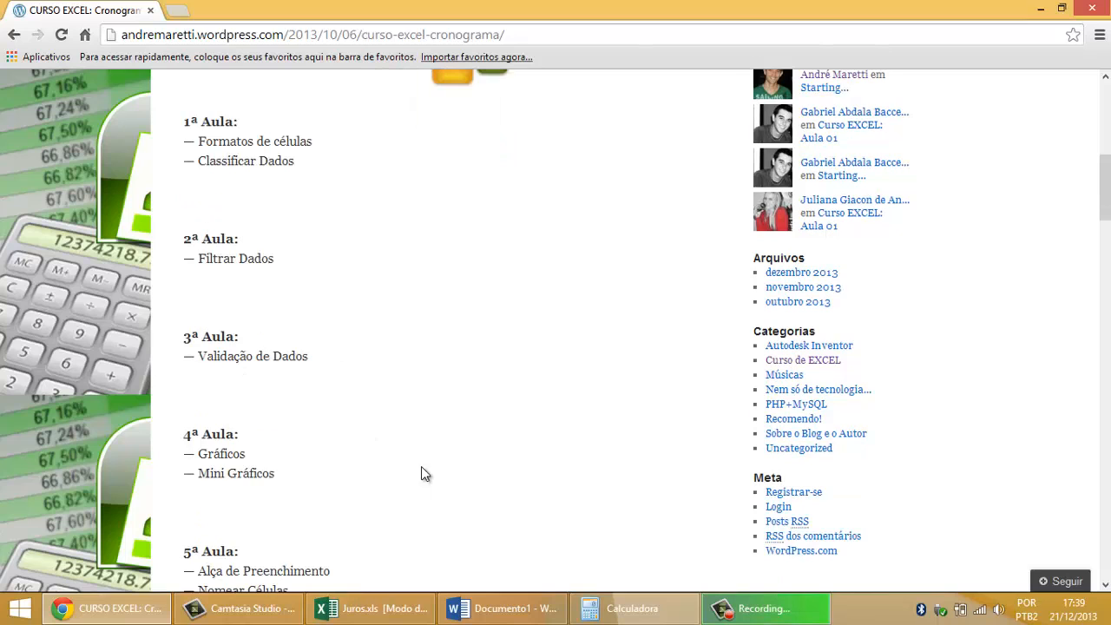
pyautogui.scroll(-2, 246, 388)
pyautogui.scroll(-6, 404, 458)
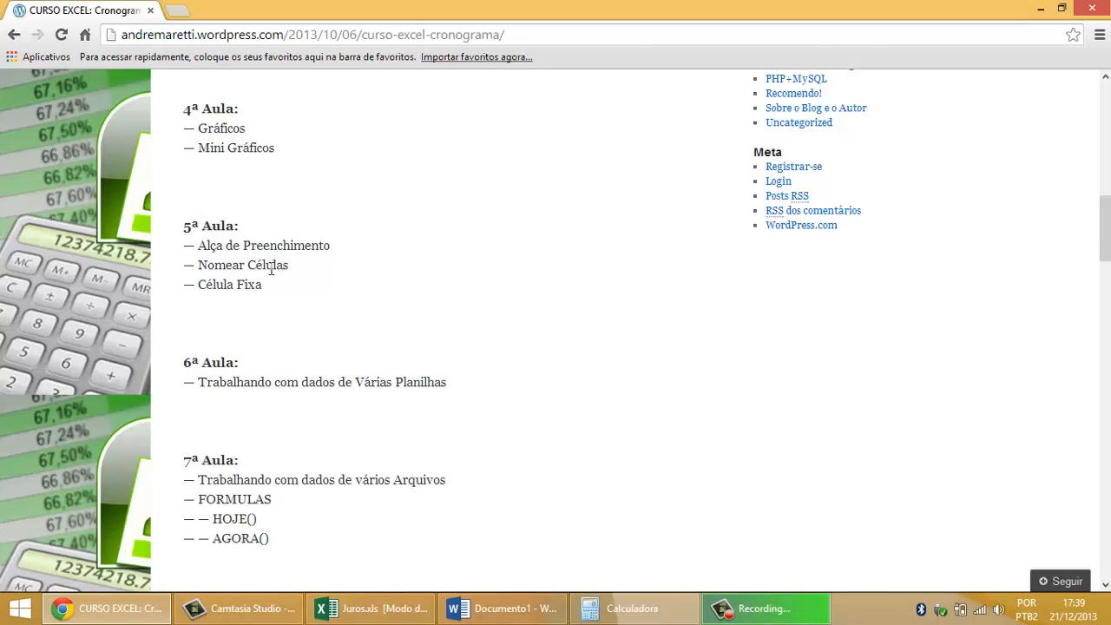
pyautogui.scroll(-4, 453, 369)
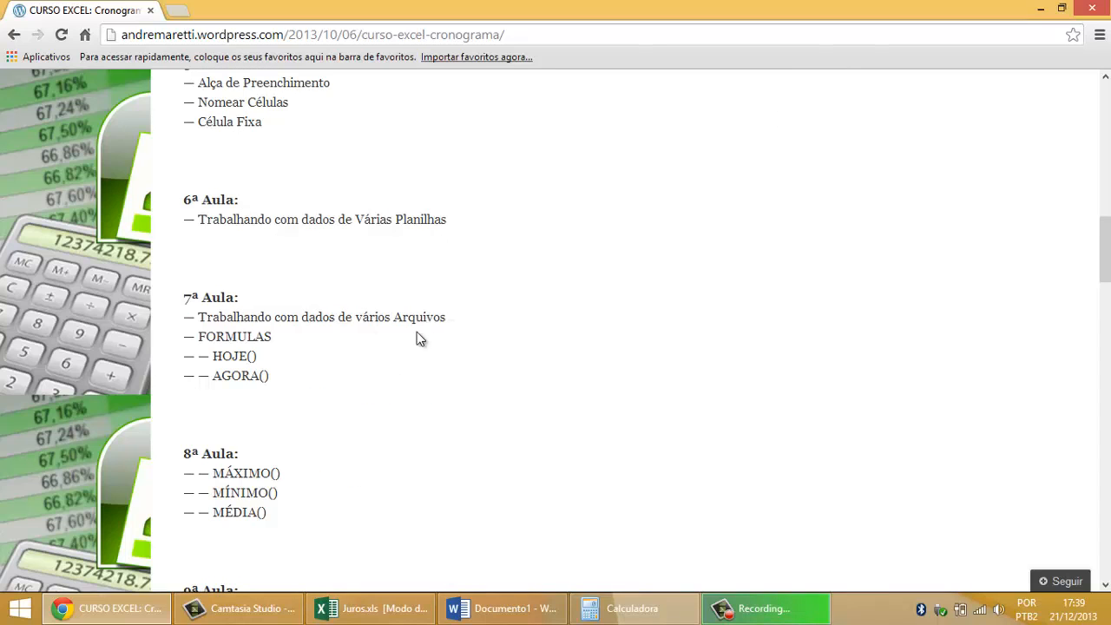
pyautogui.scroll(-2, 423, 347)
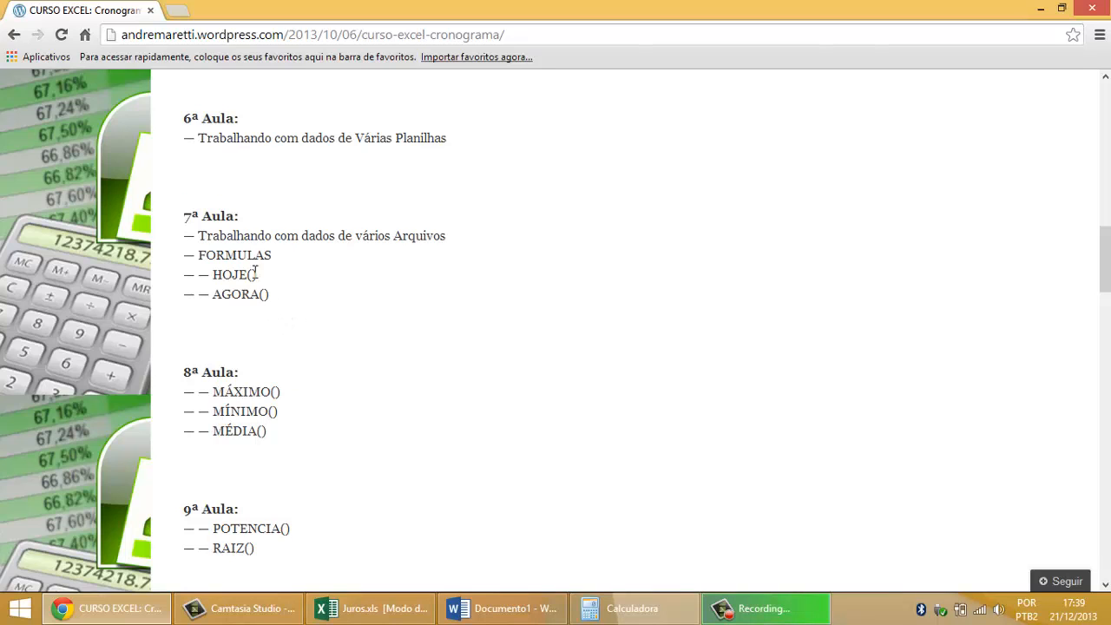
pyautogui.scroll(-2, 466, 384)
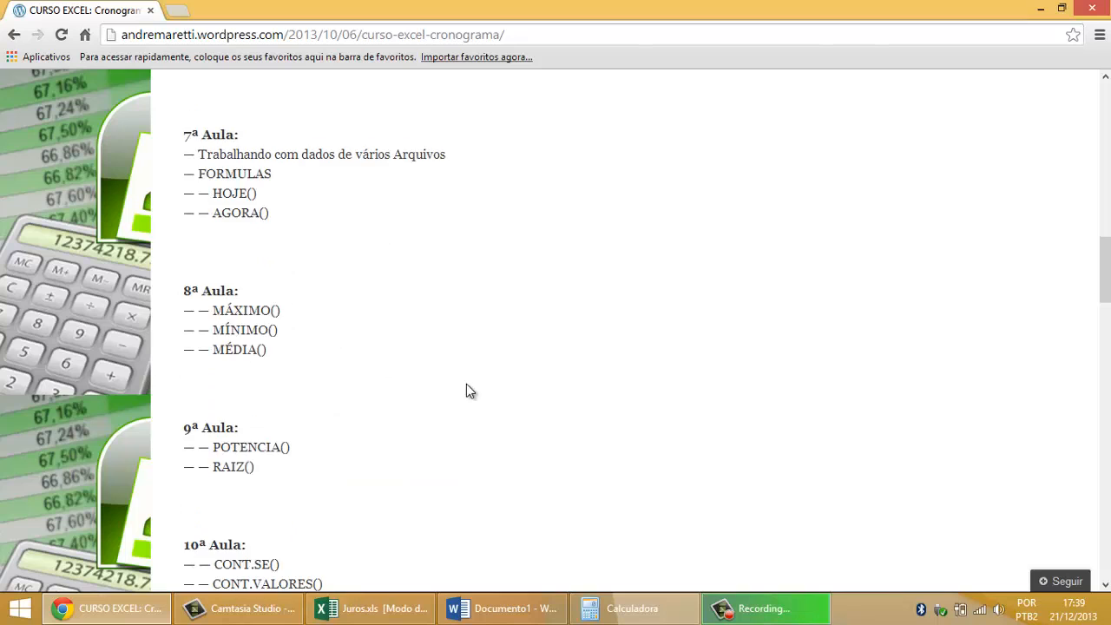
pyautogui.scroll(-2, 466, 384)
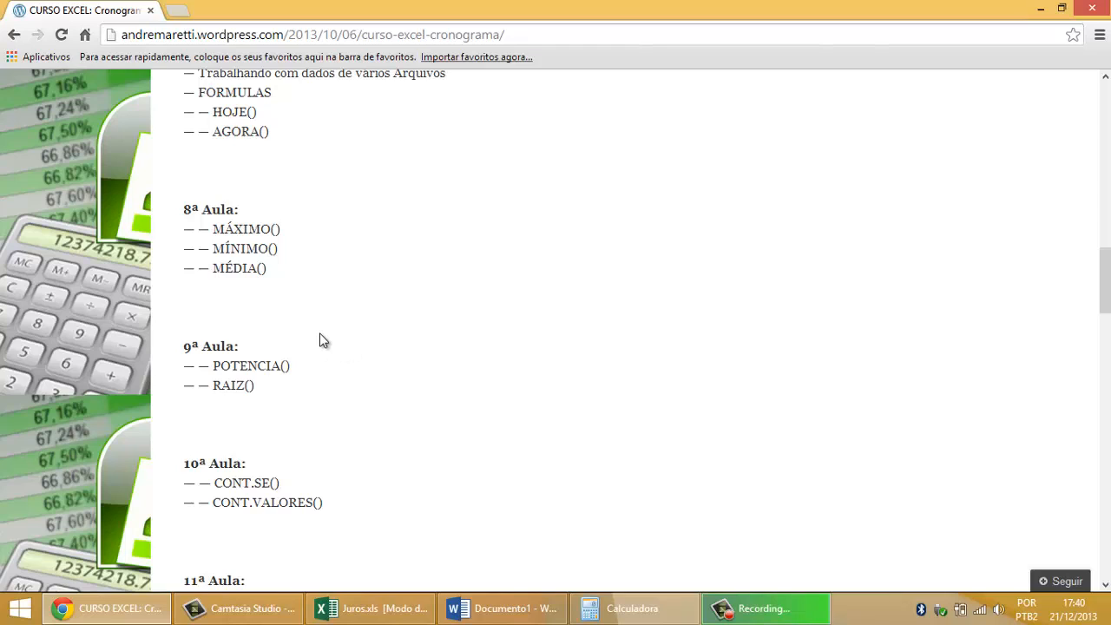
# Step: Switch to the Juros.xls workbook in Excel and, on sheet Plan2, enter the labels "Base:" in A1 and "Expoente:" in A2
pyautogui.click(413, 611)
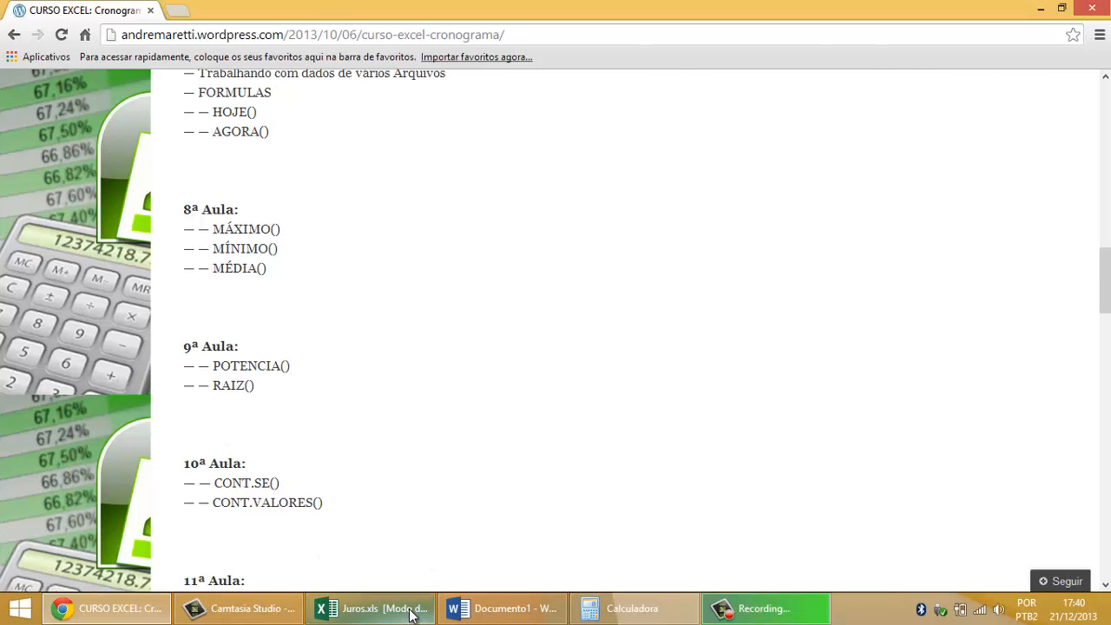
pyautogui.click(151, 563)
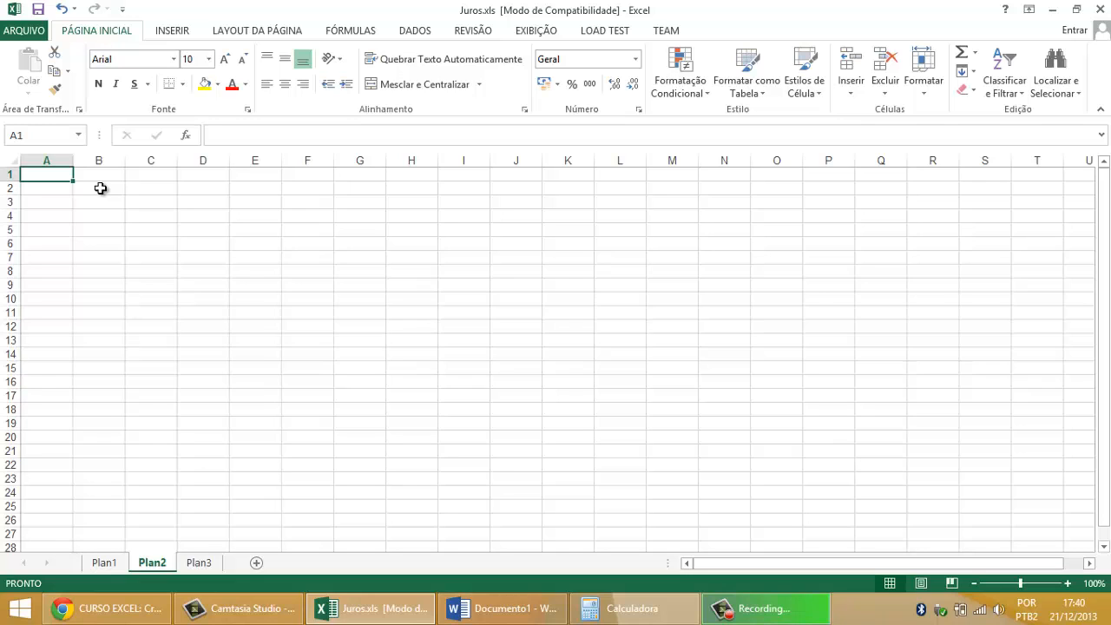
pyautogui.write('Base:')
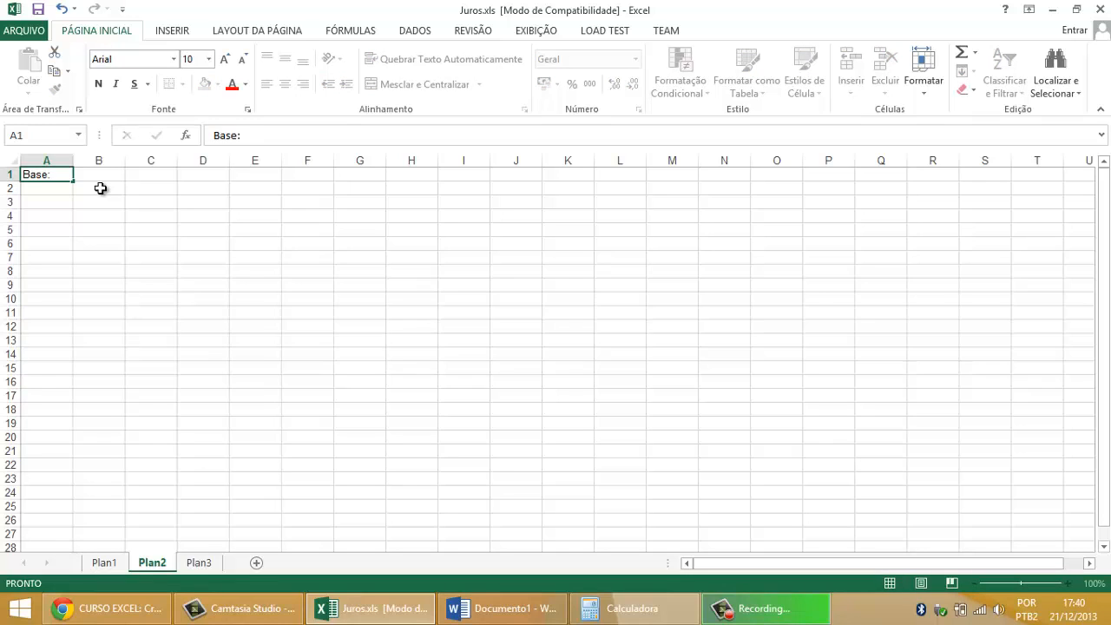
pyautogui.press('Return')
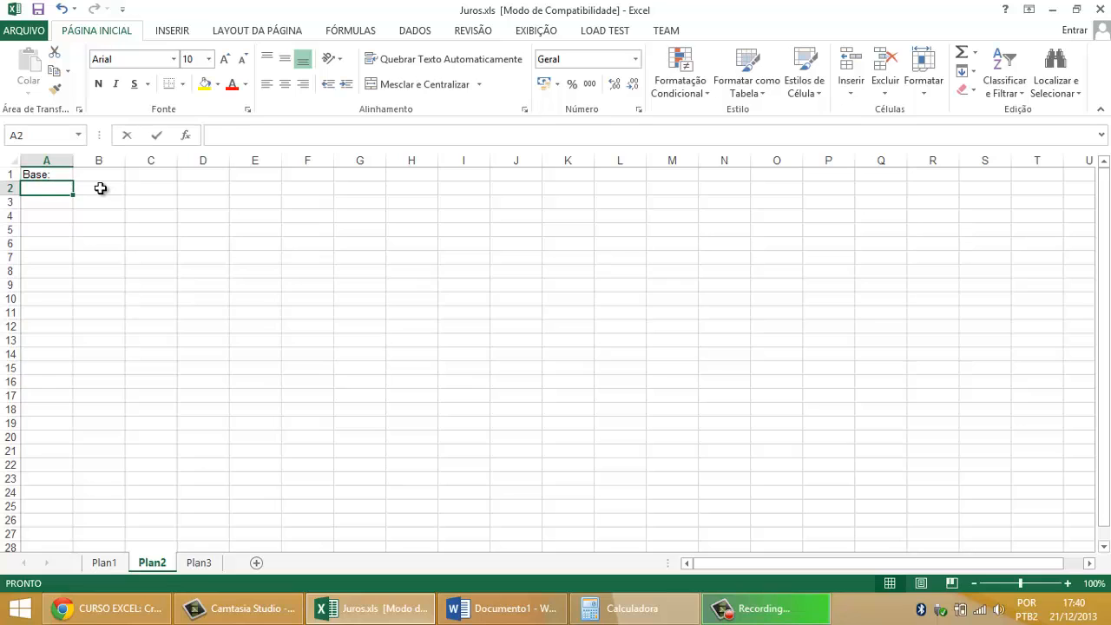
pyautogui.write('Expoente:')
pyautogui.press('Return')
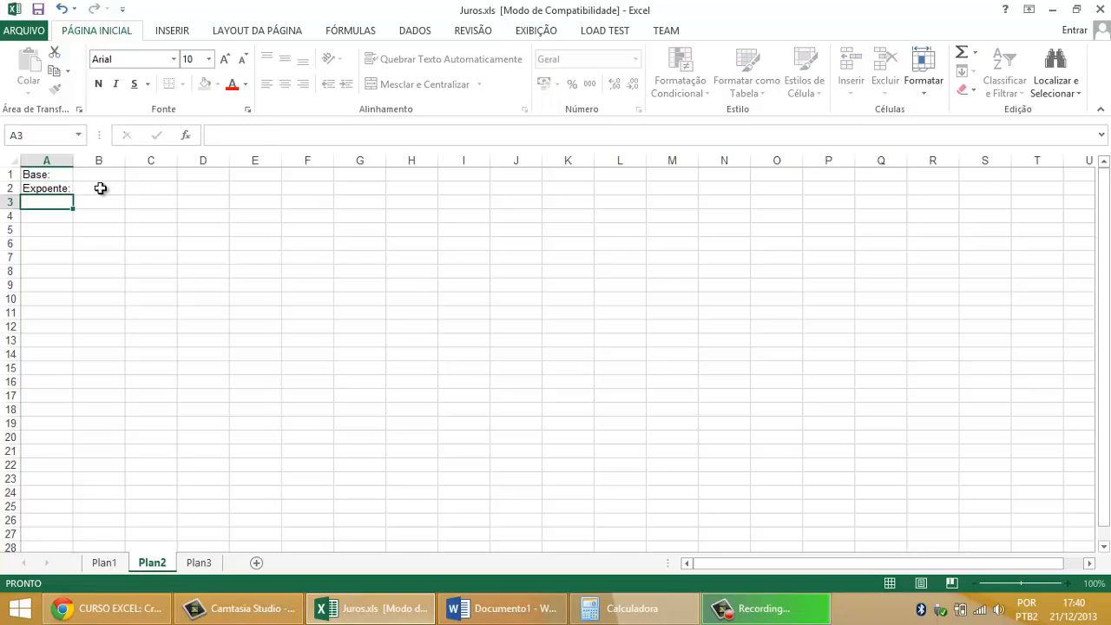
# Step: Enter 5 as the base in B1 and 3 as the exponent in B2
pyautogui.click(100, 188)
pyautogui.press('Up')
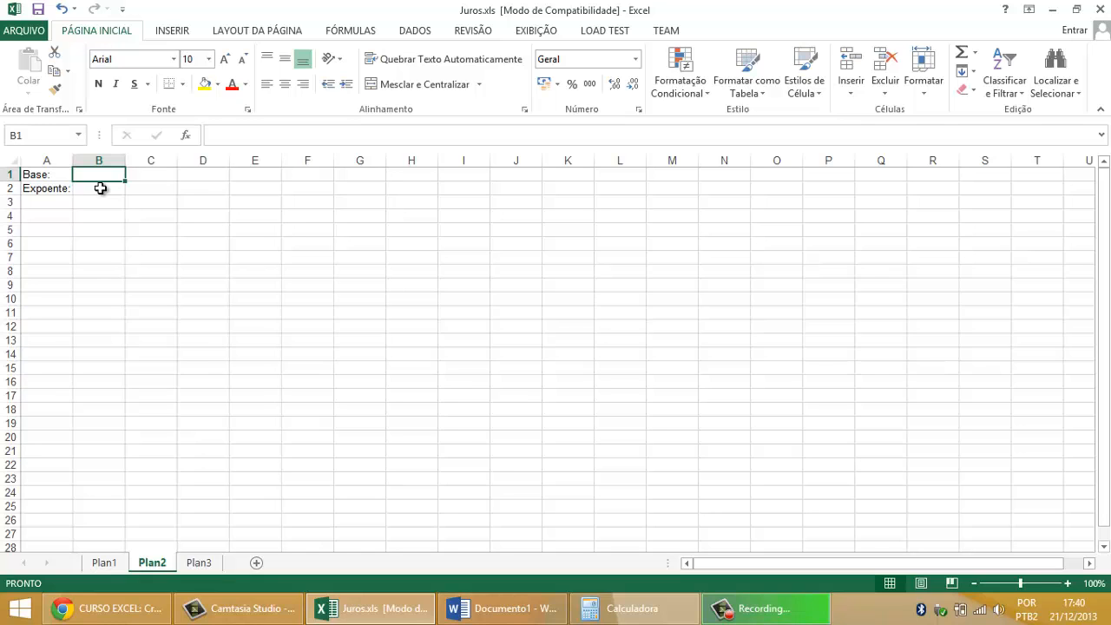
pyautogui.write('5')
pyautogui.click(100, 188)
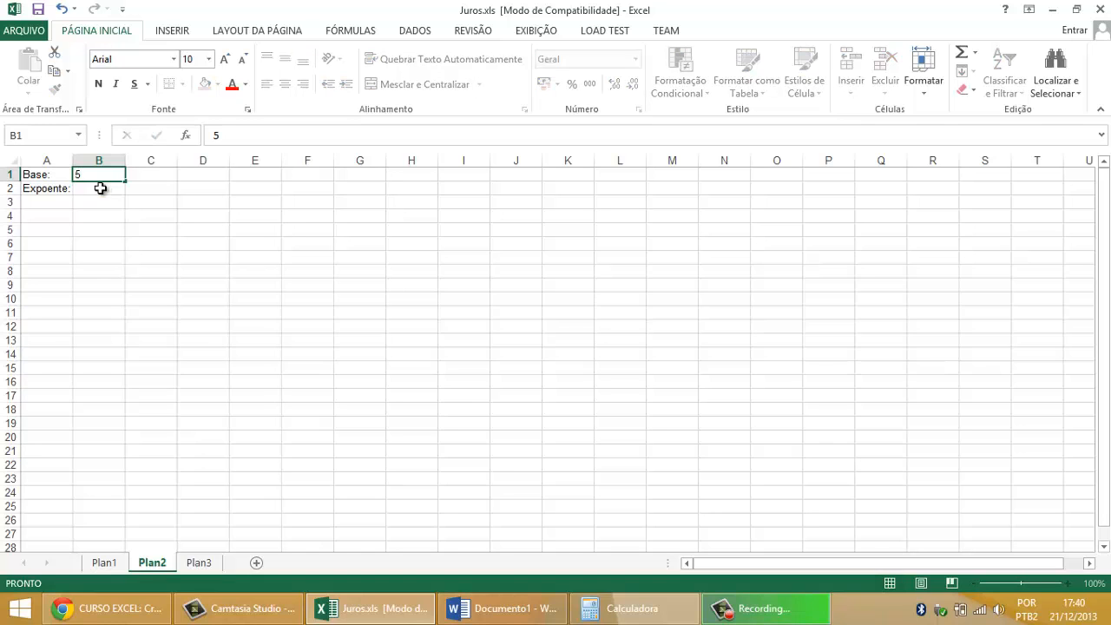
pyautogui.write('3')
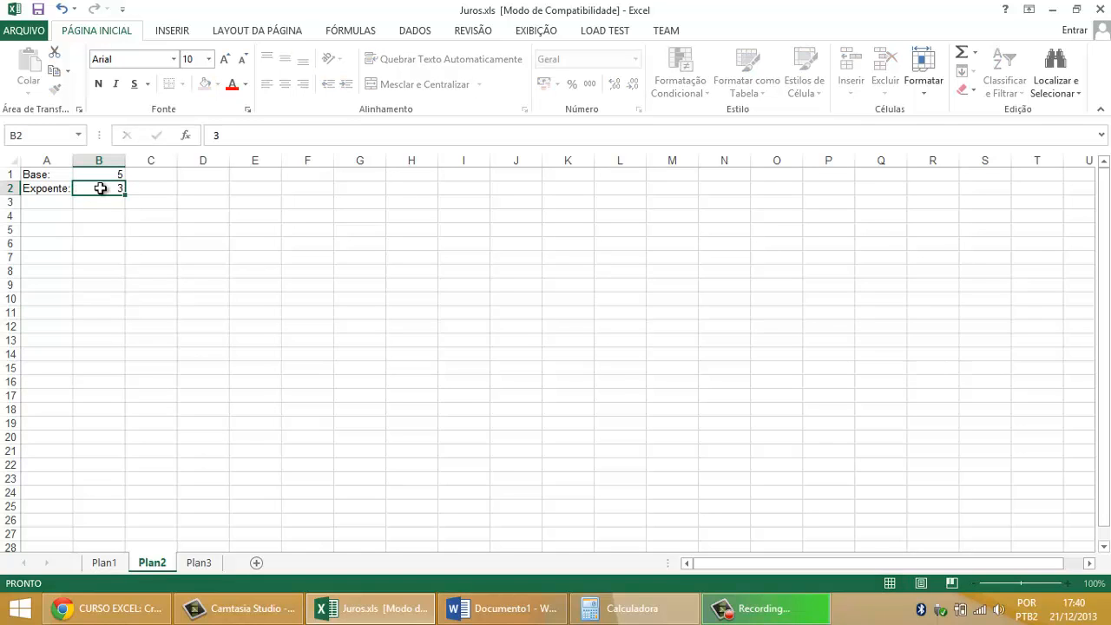
pyautogui.press('Return')
# Step: Enter the label "Potencia:" in cell A4
pyautogui.click(55, 220)
pyautogui.write('Potencia')
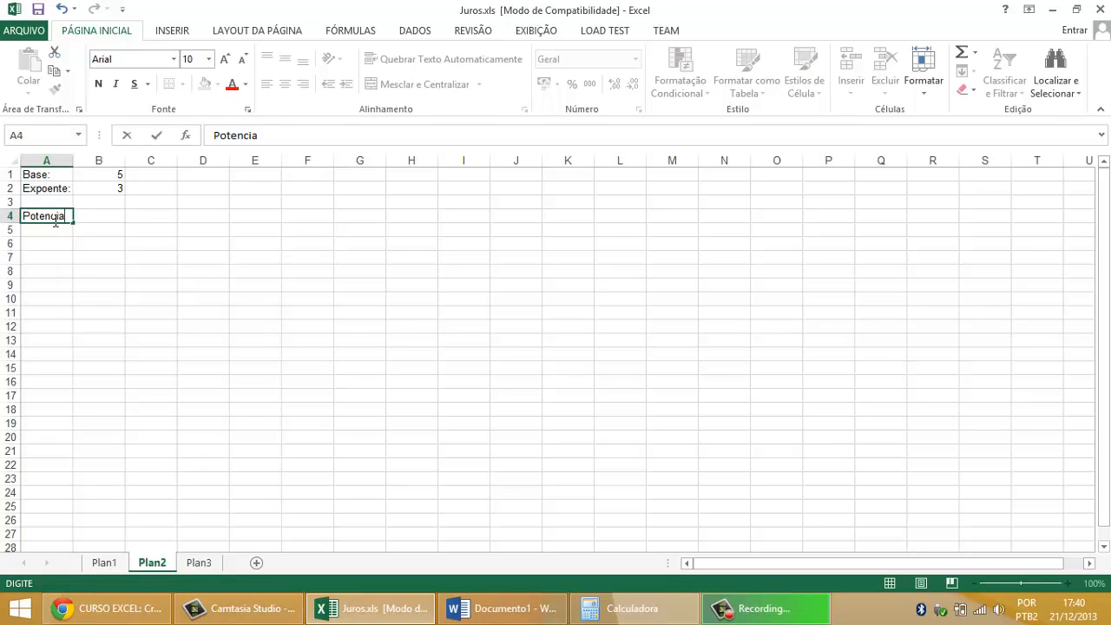
pyautogui.write(':')
pyautogui.press('Return')
# Step: Enter the formula =POTENCIA(B1;B2) in B4 to raise the base to the exponent
pyautogui.click(100, 218)
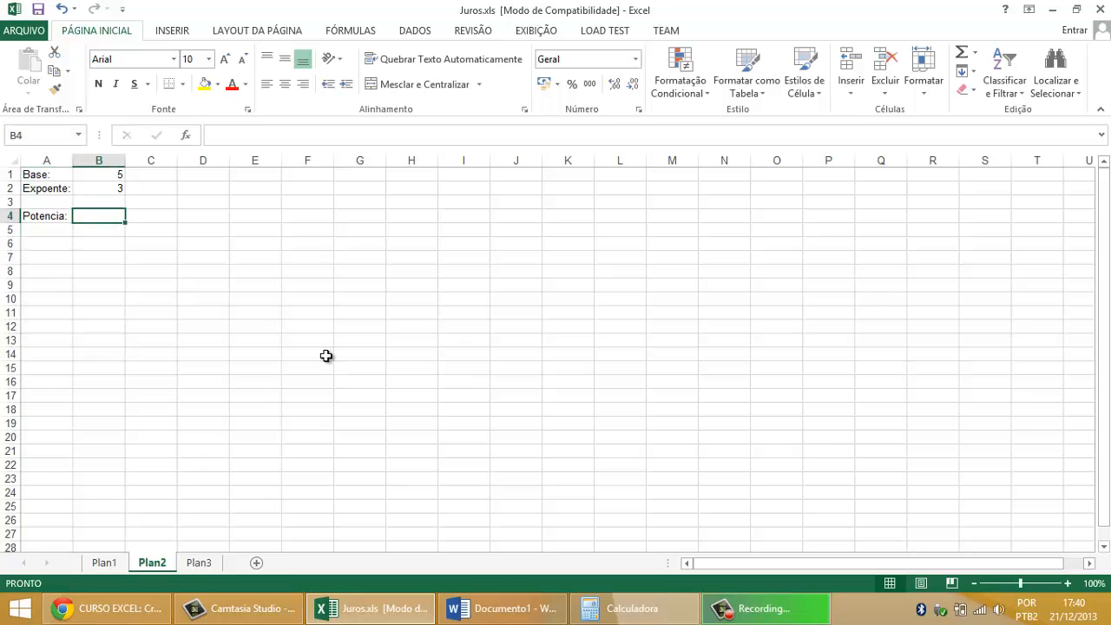
pyautogui.write('=PT')
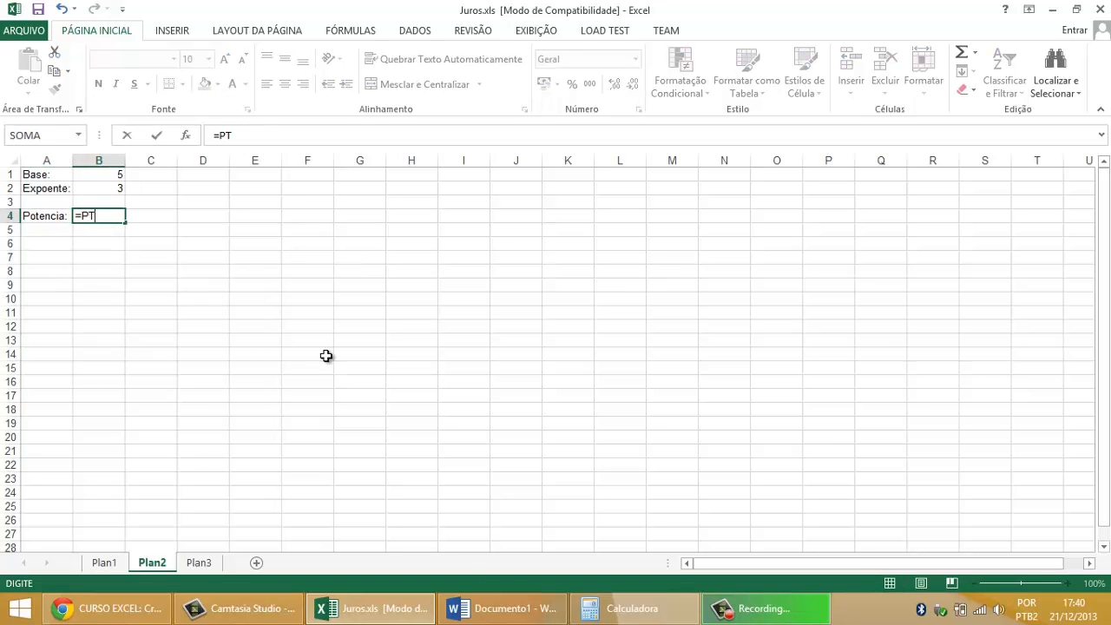
pyautogui.press('BackSpace')
pyautogui.write('OTENCIA')
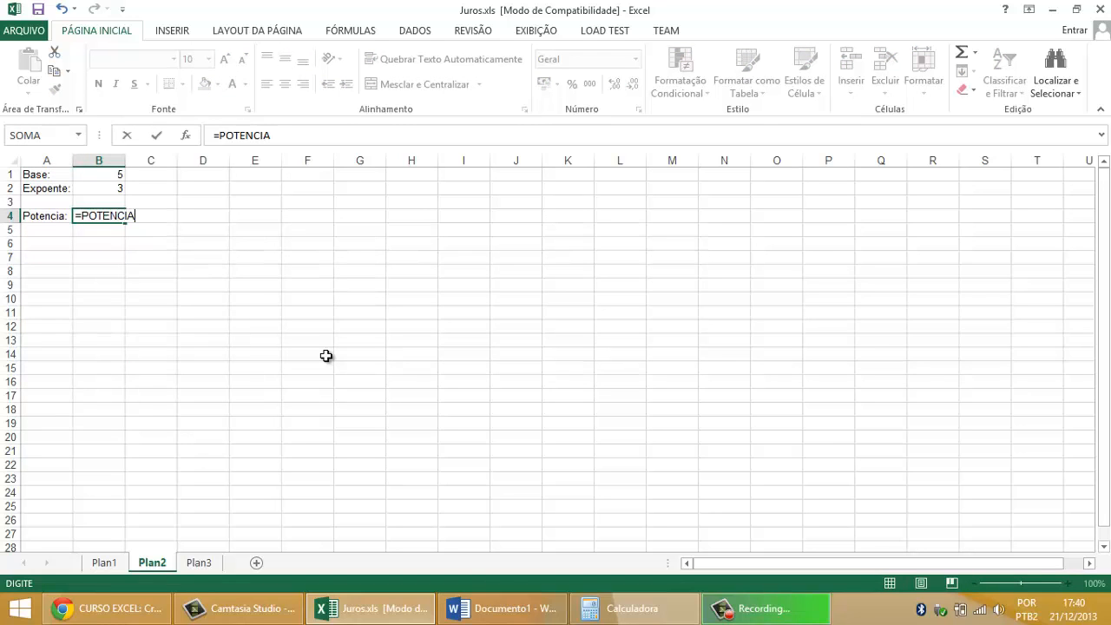
pyautogui.write('(')
pyautogui.click(113, 174)
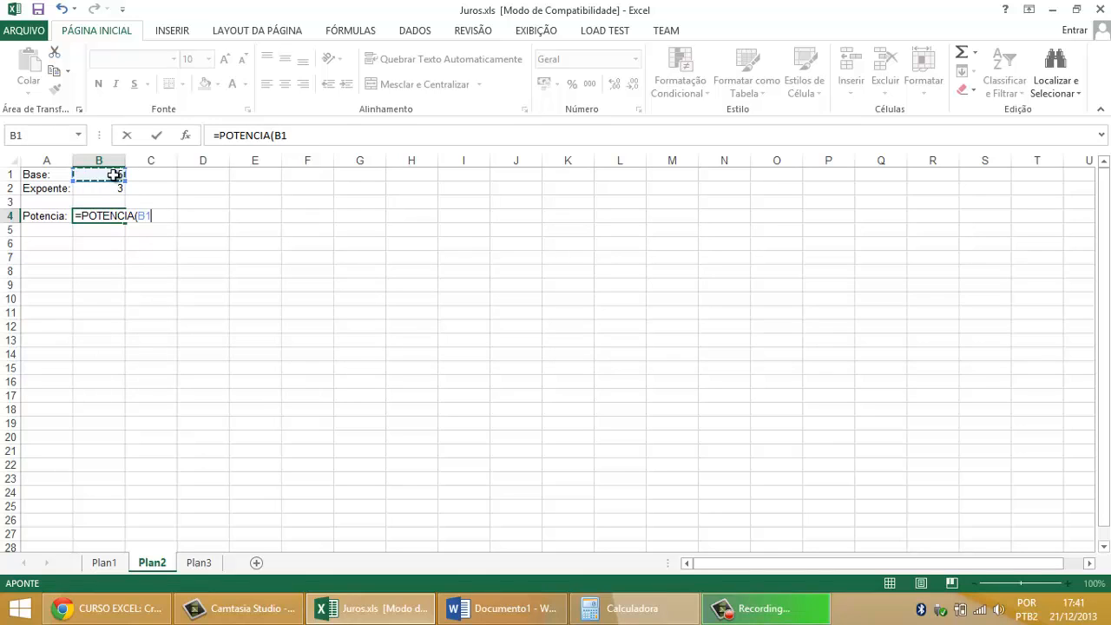
pyautogui.write(';')
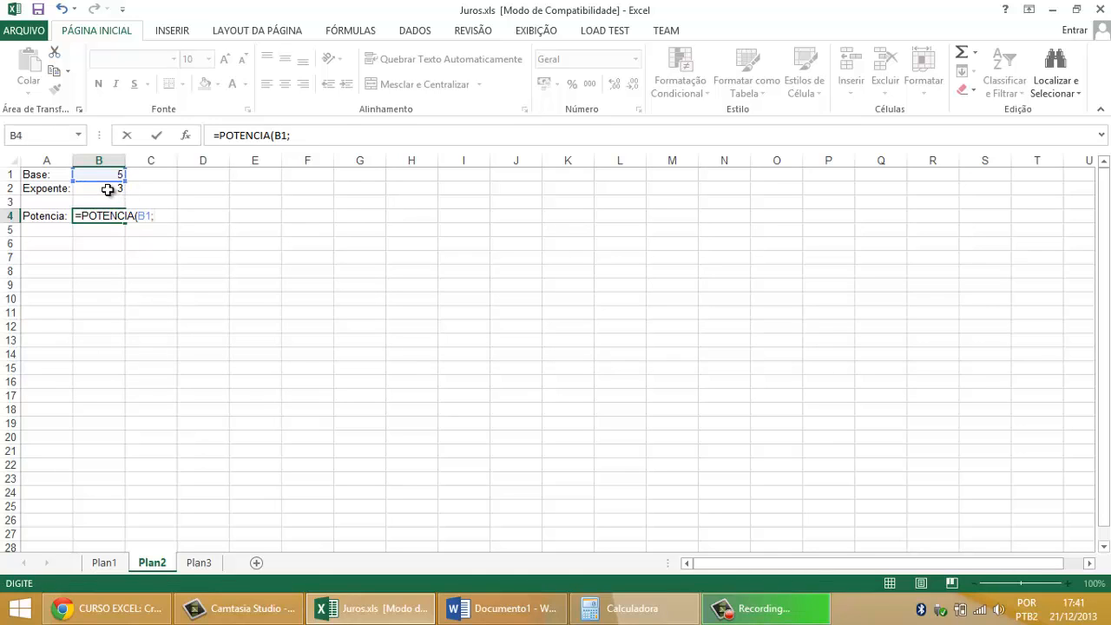
pyautogui.click(106, 188)
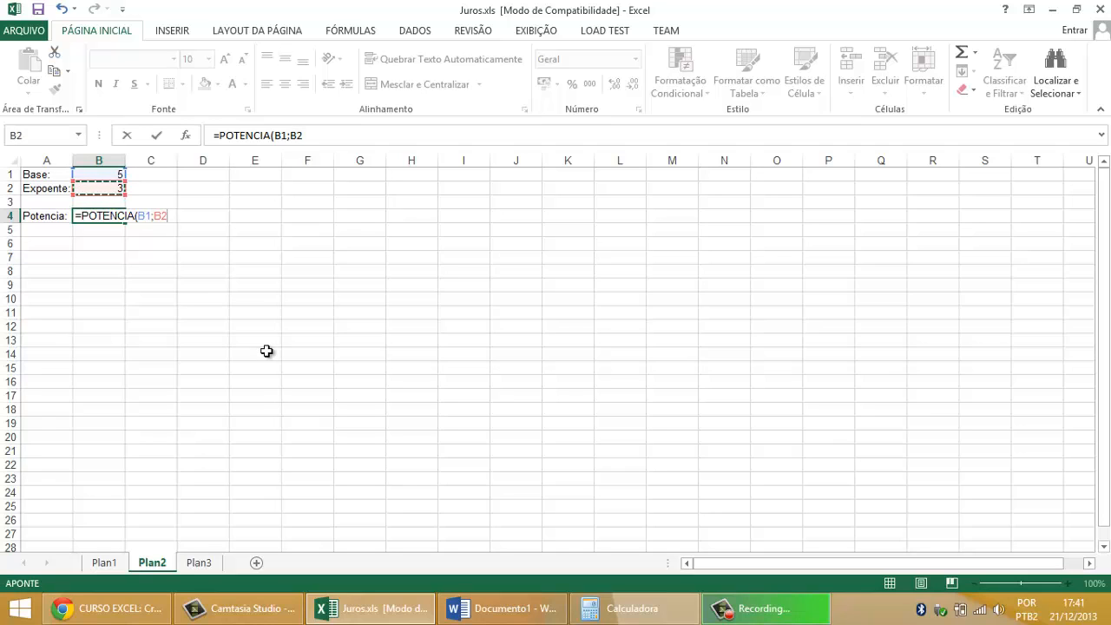
pyautogui.write(')')
pyautogui.press('Return')
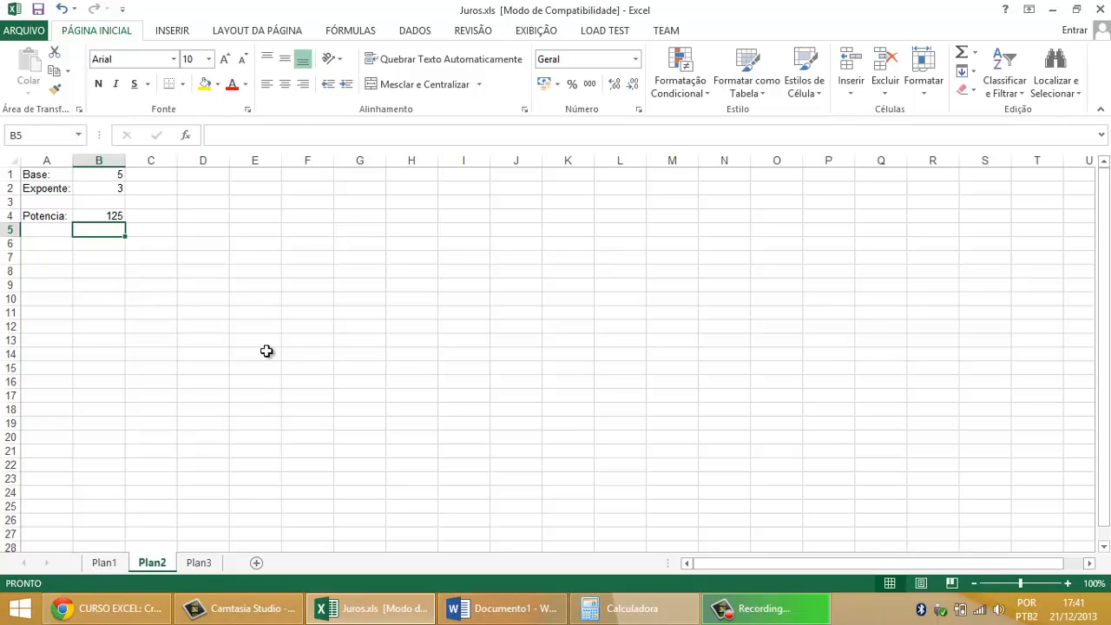
# Step: Check the power formula in B4, then set both the base in B1 and the exponent in B2 to 4
pyautogui.click(100, 216)
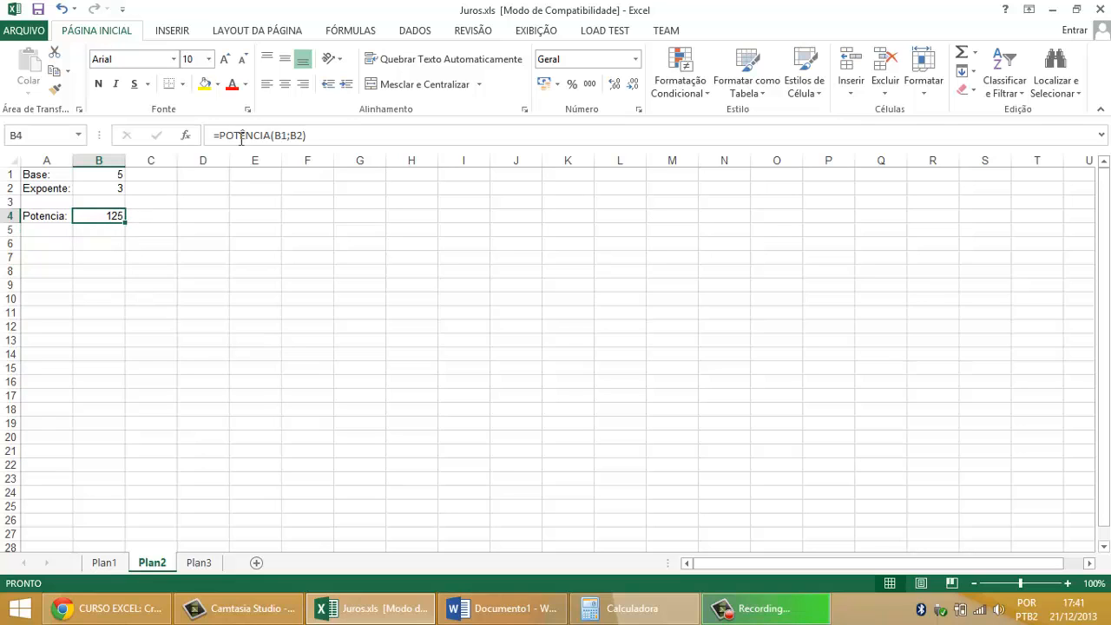
pyautogui.click(99, 177)
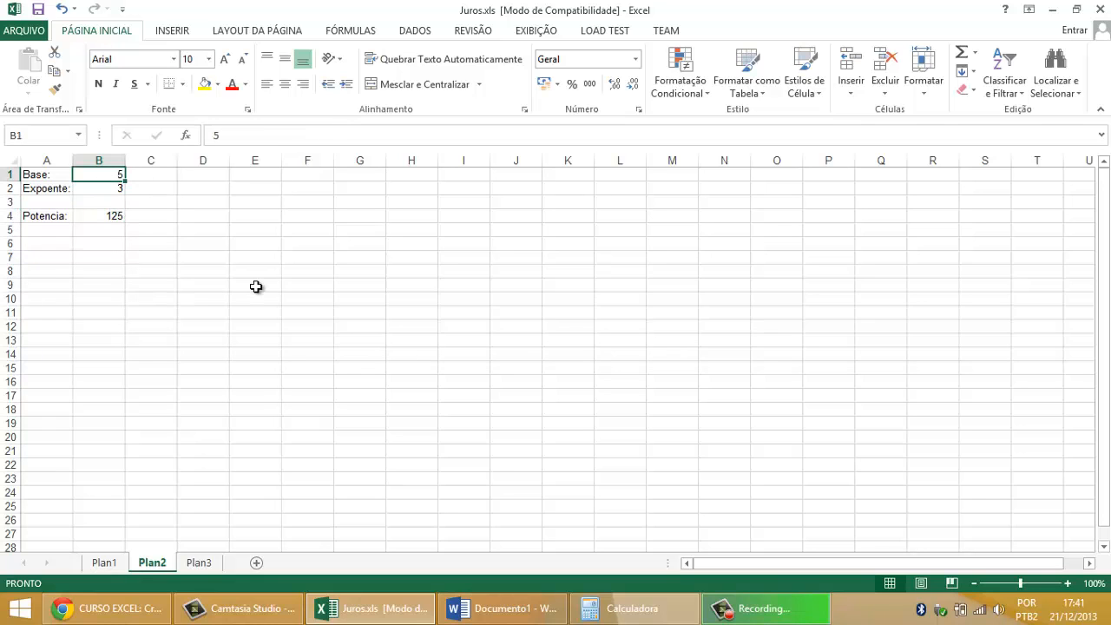
pyautogui.write('4')
pyautogui.press('Return')
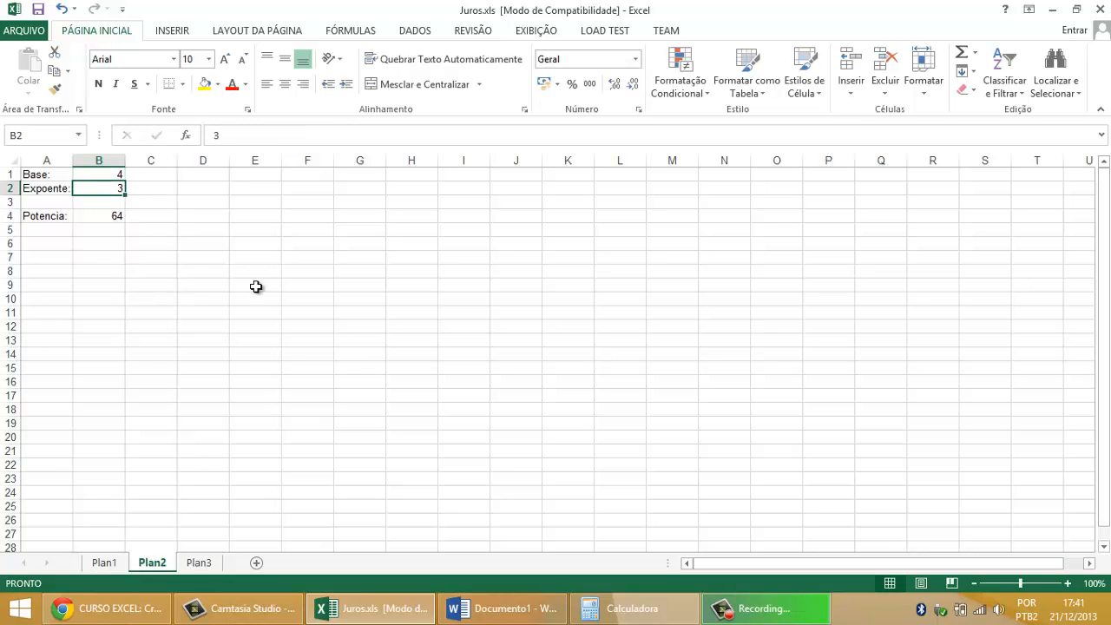
pyautogui.write('4')
pyautogui.press('Return')
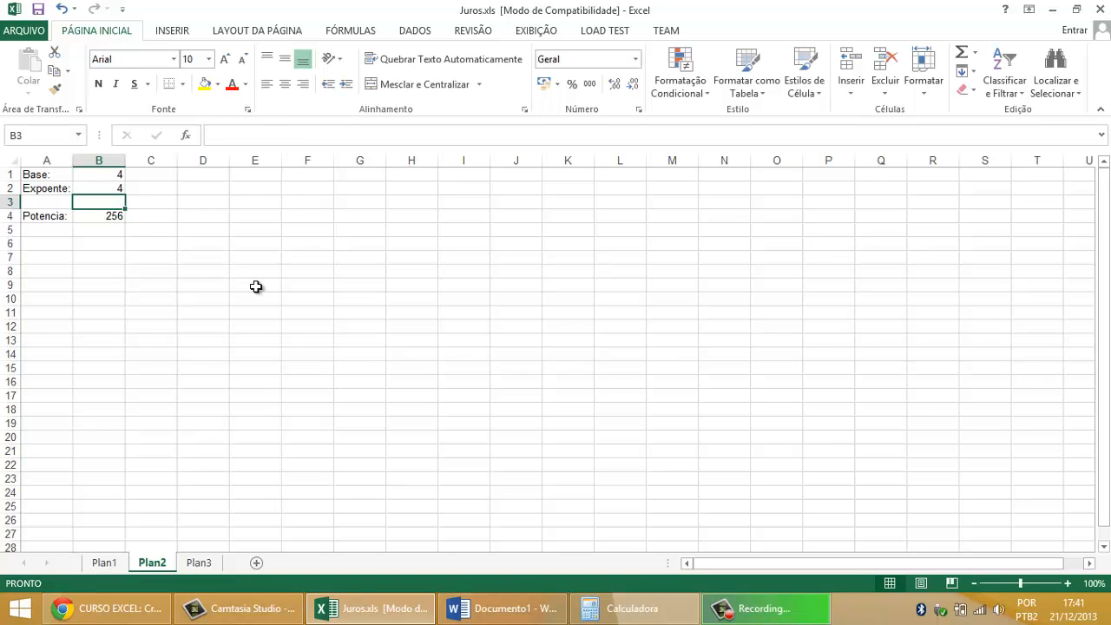
pyautogui.moveTo(44, 216); pyautogui.dragTo(113, 216)
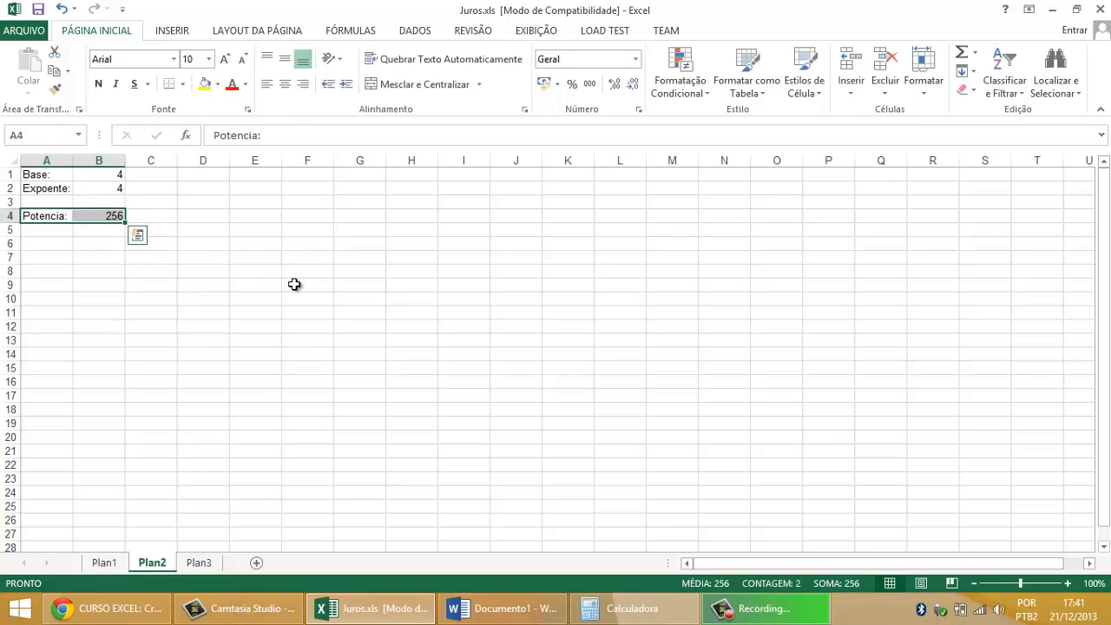
# Step: Enter the label "Número:" in D1 and the value 81 beside it in E1
pyautogui.click(218, 175)
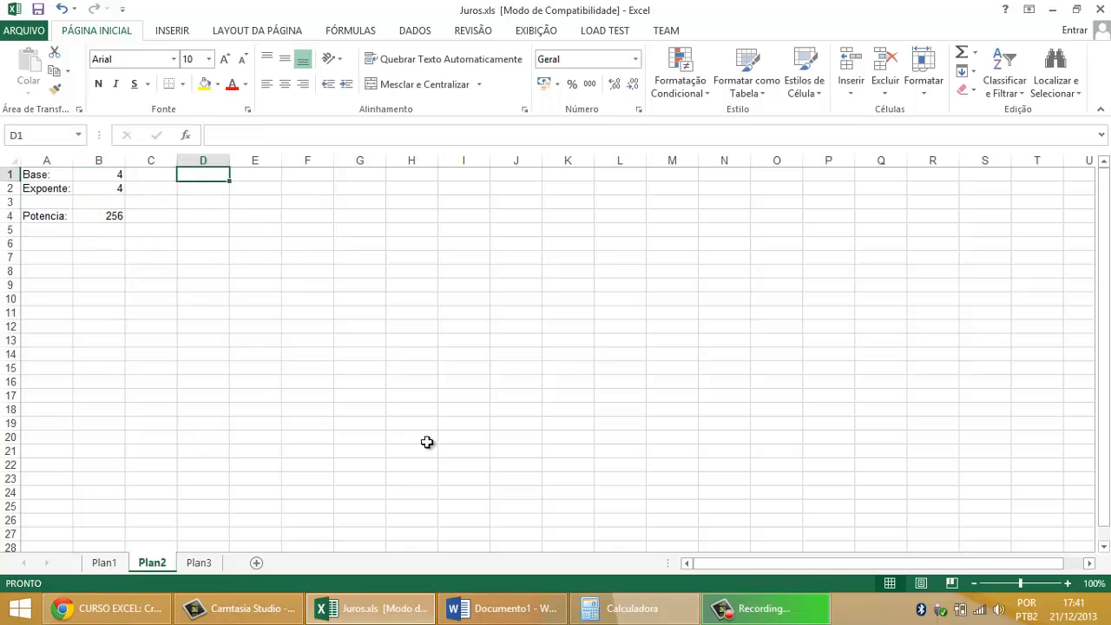
pyautogui.write('n')
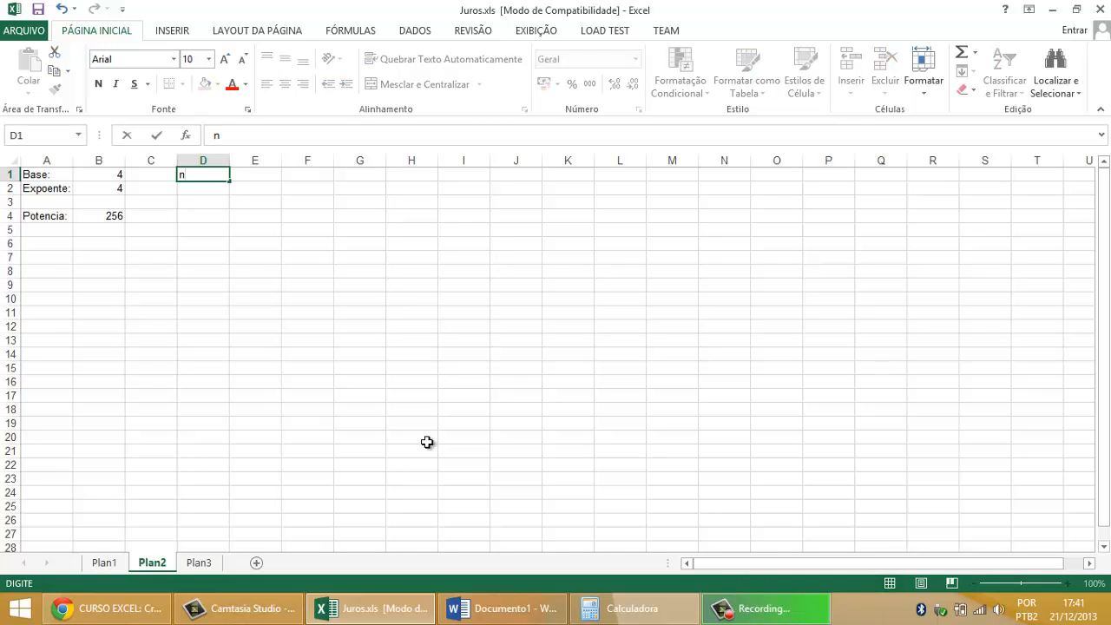
pyautogui.press('BackSpace')
pyautogui.write('n')
pyautogui.press('BackSpace')
pyautogui.write('Número:')
pyautogui.press('Return')
pyautogui.press('Right')
pyautogui.press('Up')
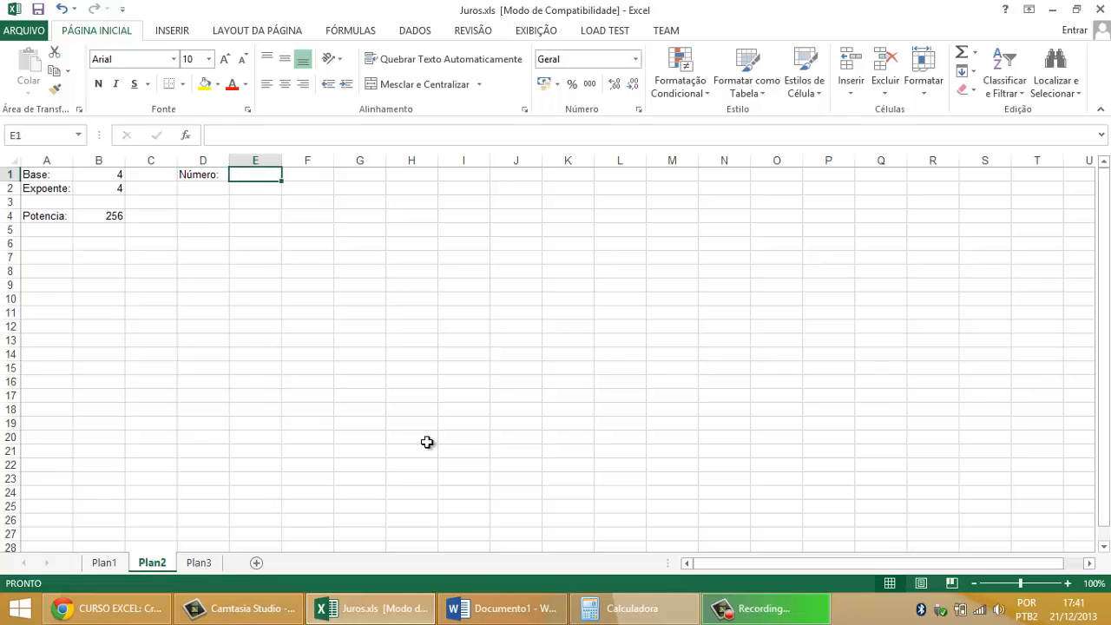
pyautogui.write('81')
pyautogui.press('Return')
# Step: Enter the label "Raiz:" in cell D3
pyautogui.press('Down')
pyautogui.press('Left')
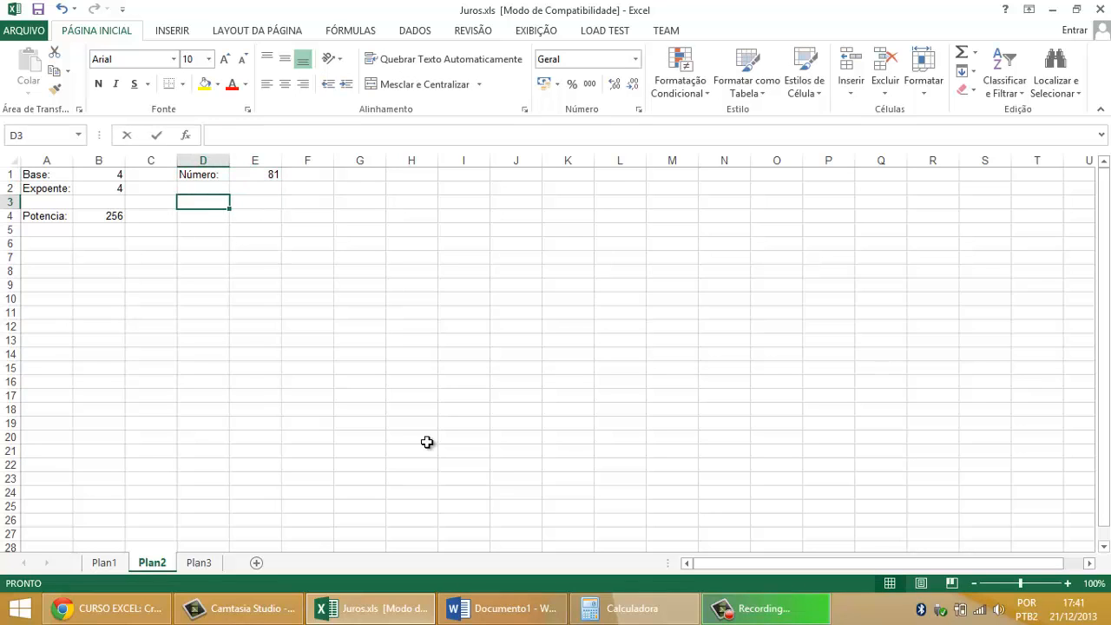
pyautogui.write('Raiz:')
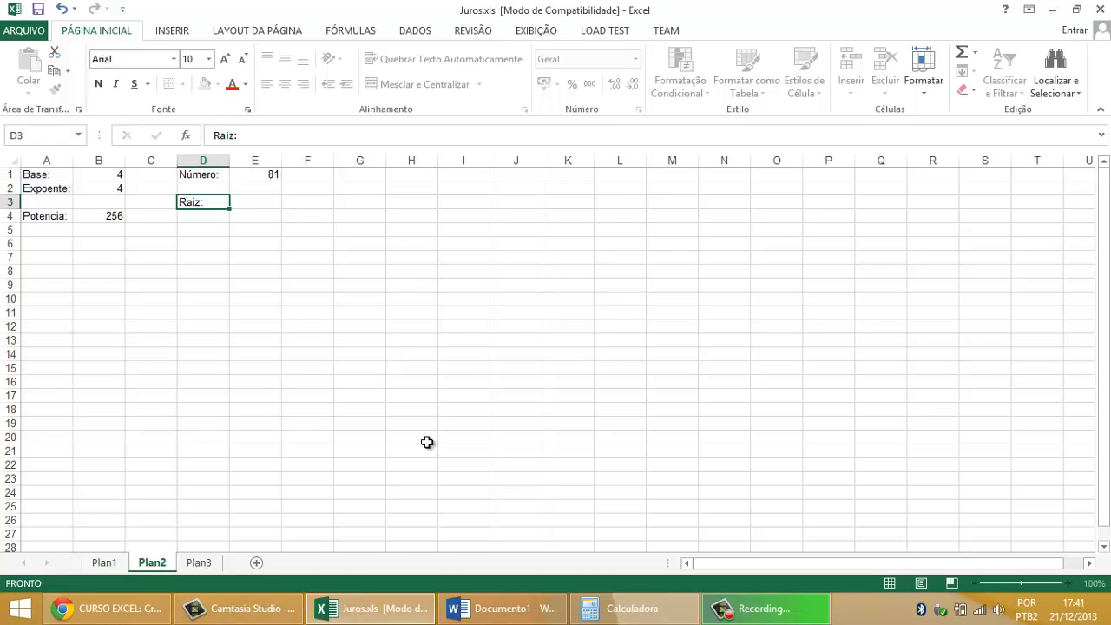
# Step: Enter the formula =Raiz(E1) in E3 to calculate the square root of the number
pyautogui.press('Right')
pyautogui.write('=R')
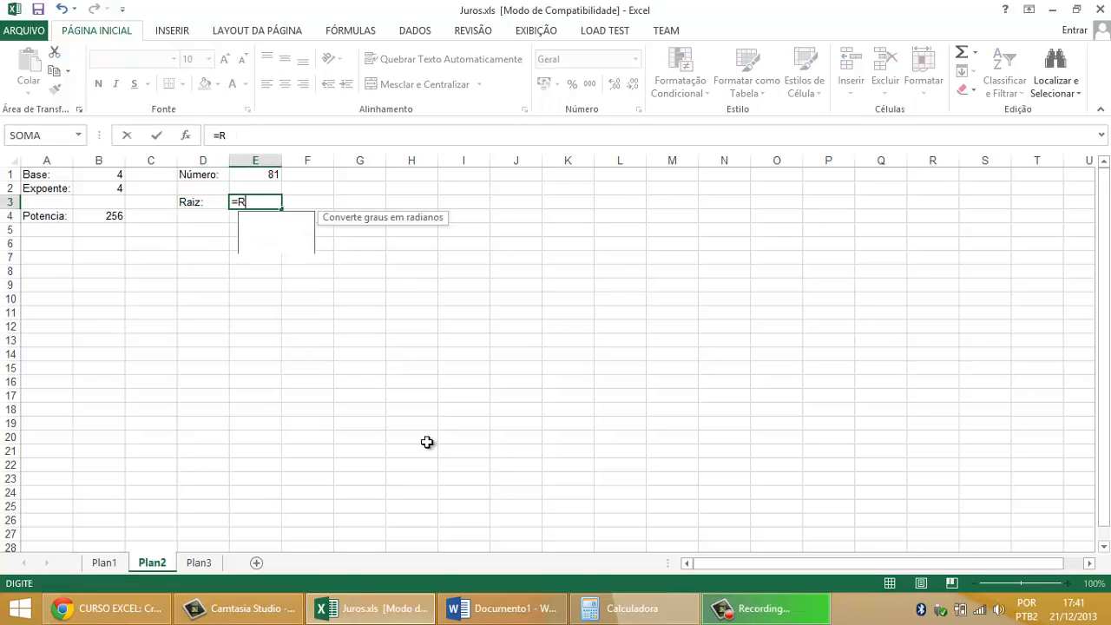
pyautogui.write('aiz(')
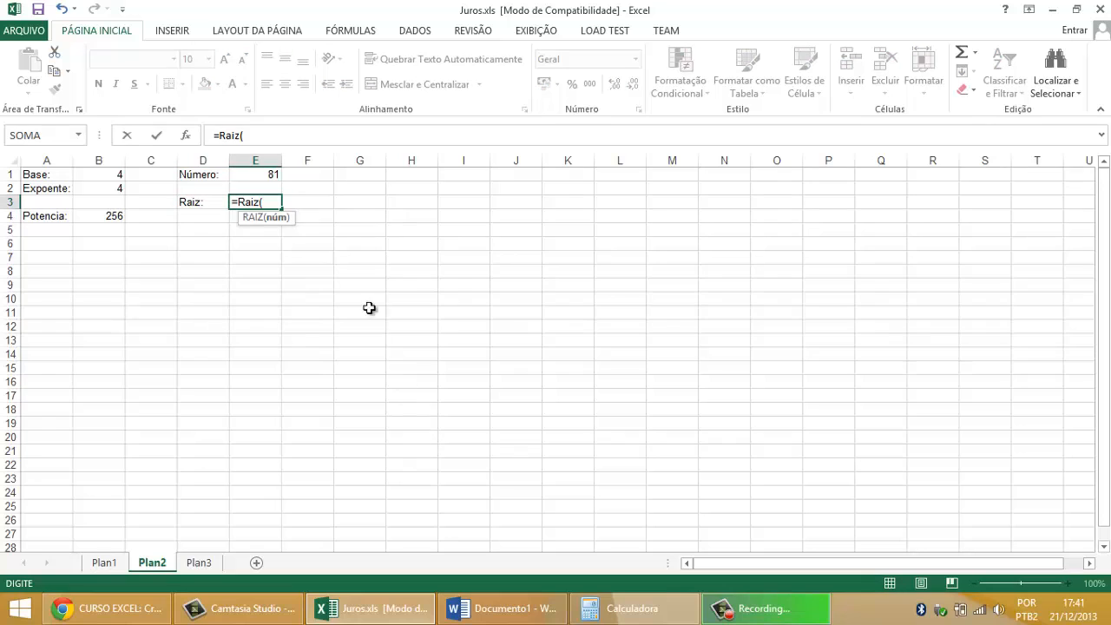
pyautogui.click(264, 173)
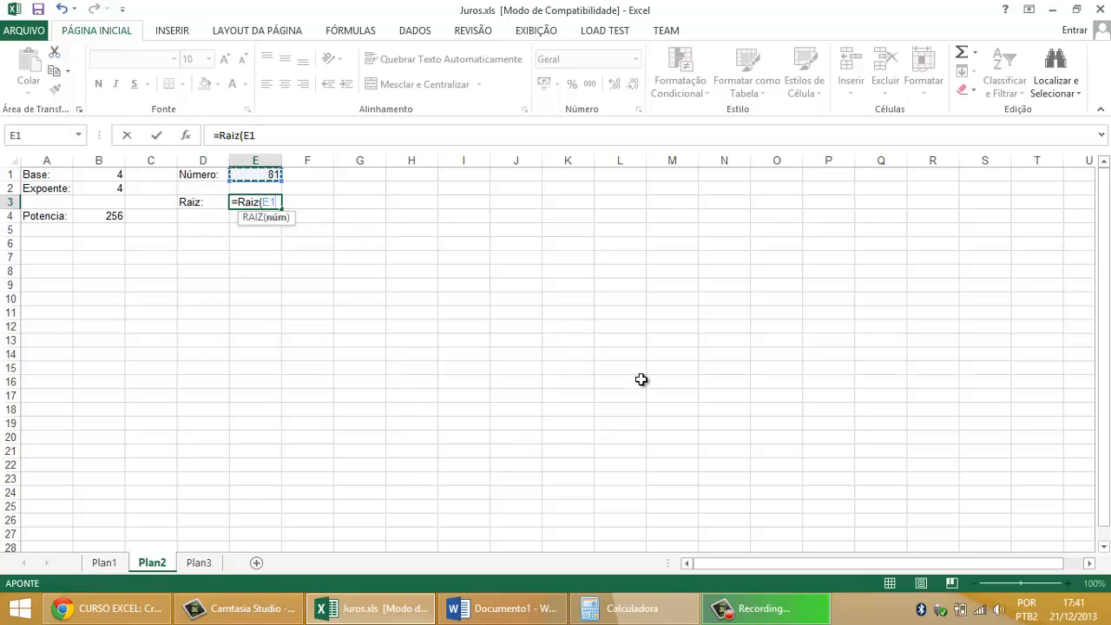
pyautogui.write(')')
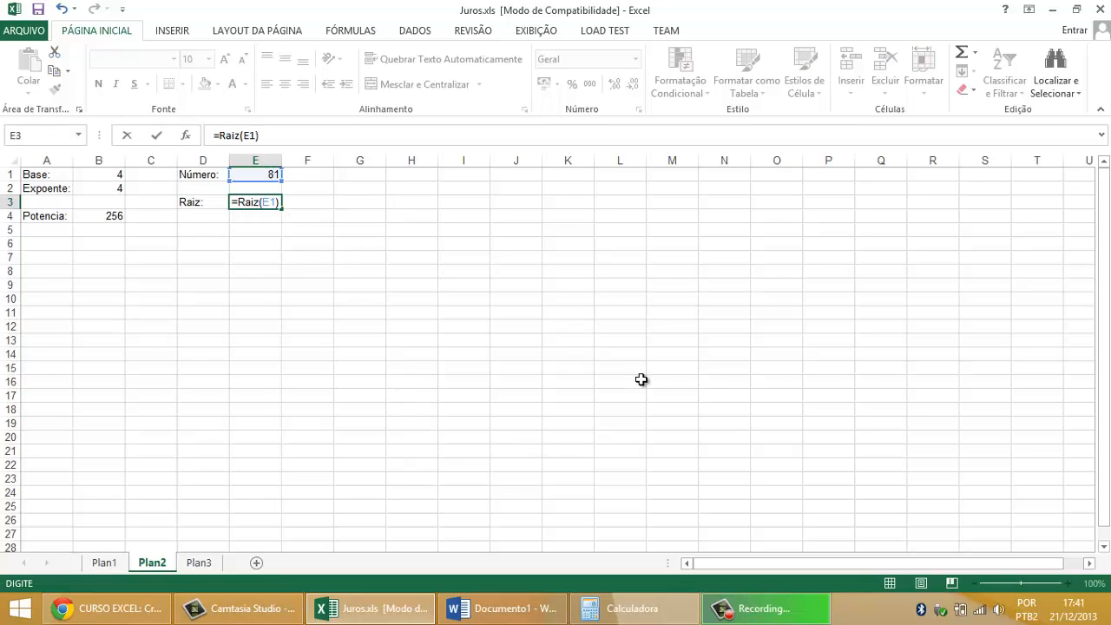
pyautogui.press('Return')
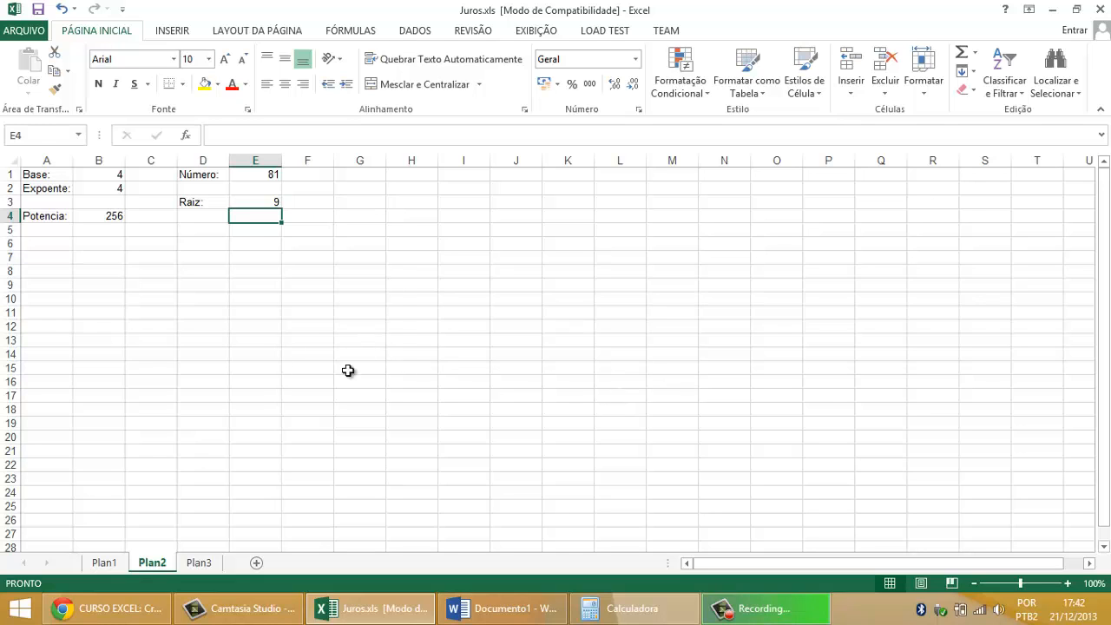
pyautogui.moveTo(408, 368); pyautogui.dragTo(3, 78)
pyautogui.click(255, 215)
pyautogui.moveTo(43, 174); pyautogui.dragTo(268, 211)
pyautogui.click(347, 287)
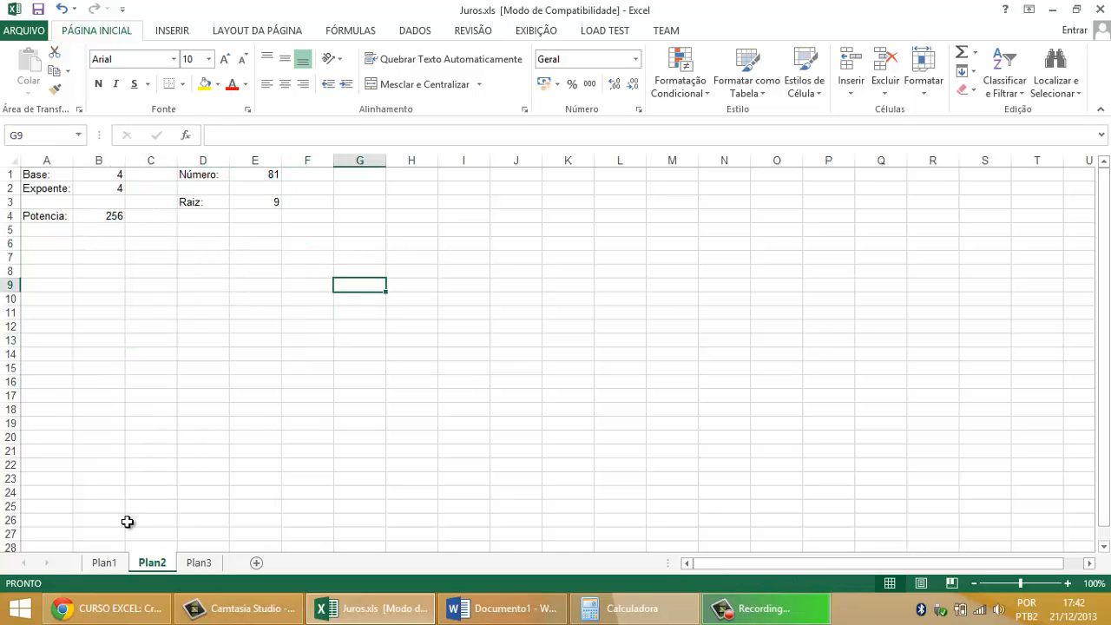
# Step: On sheet Plan1, clear the Data Atual, Dias em atraso, Valor a Pagar and Juros cells of the Juros Compostos table
pyautogui.click(108, 565)
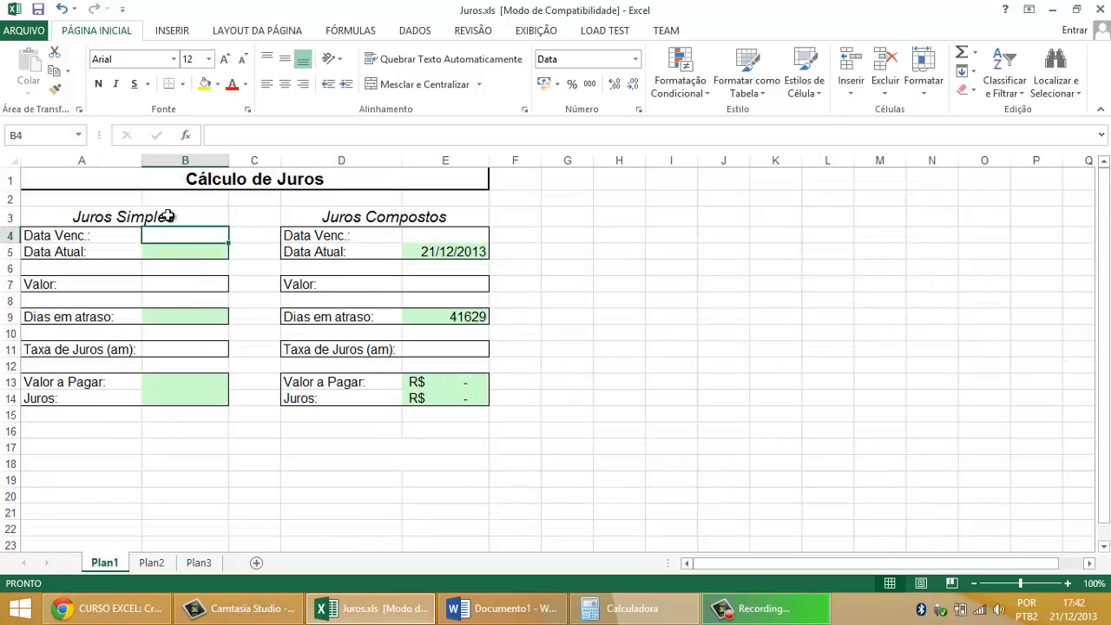
pyautogui.moveTo(166, 216); pyautogui.dragTo(166, 399)
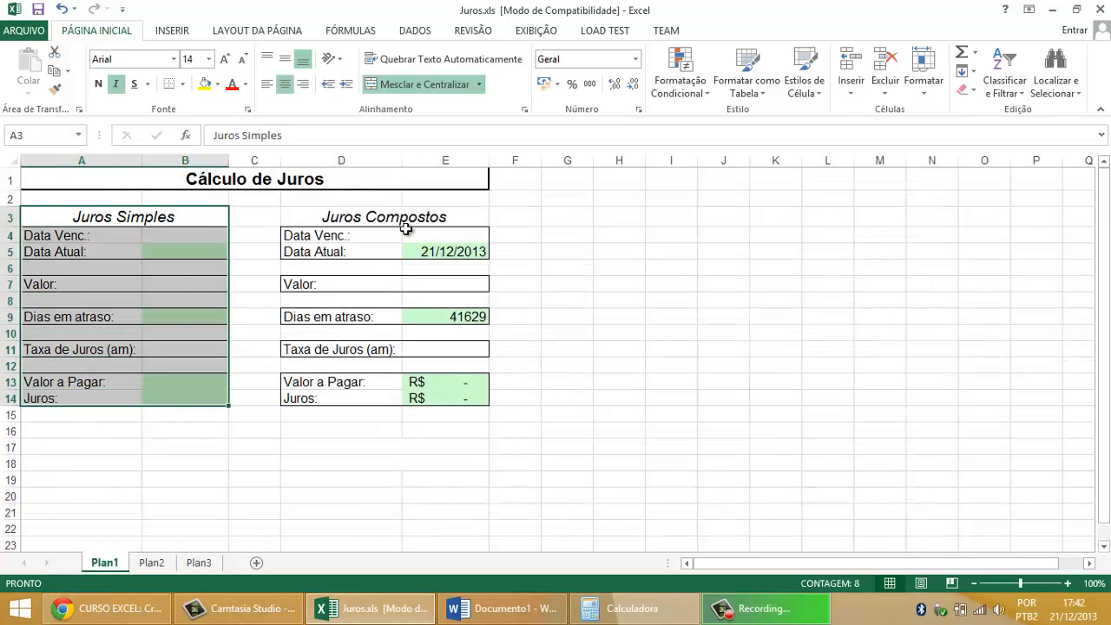
pyautogui.moveTo(407, 219); pyautogui.dragTo(406, 400)
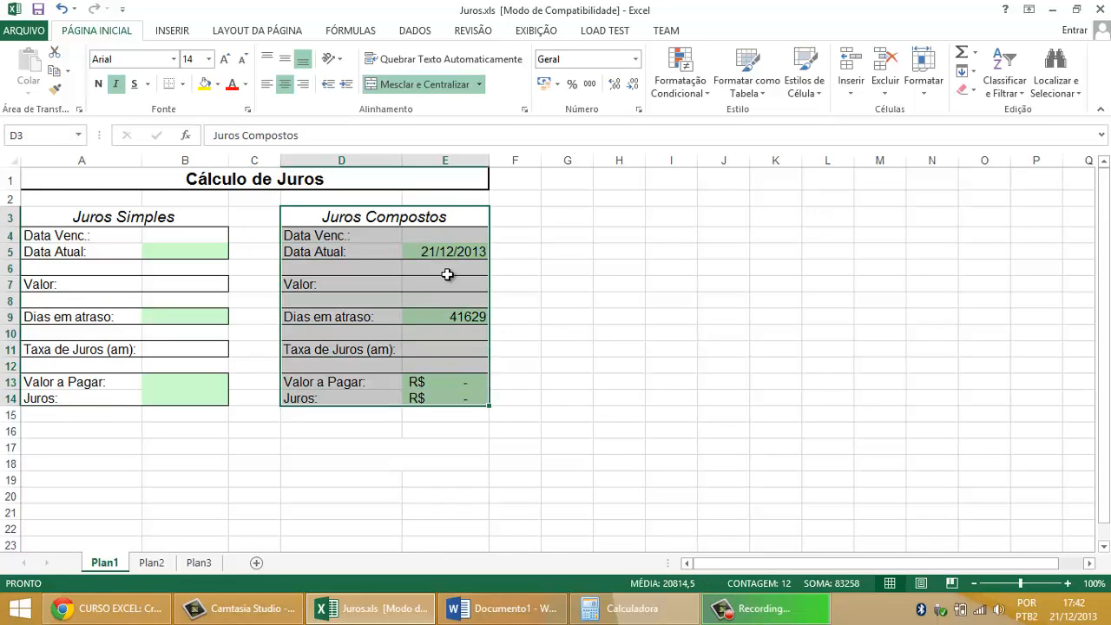
pyautogui.click(448, 254)
pyautogui.press('Delete')
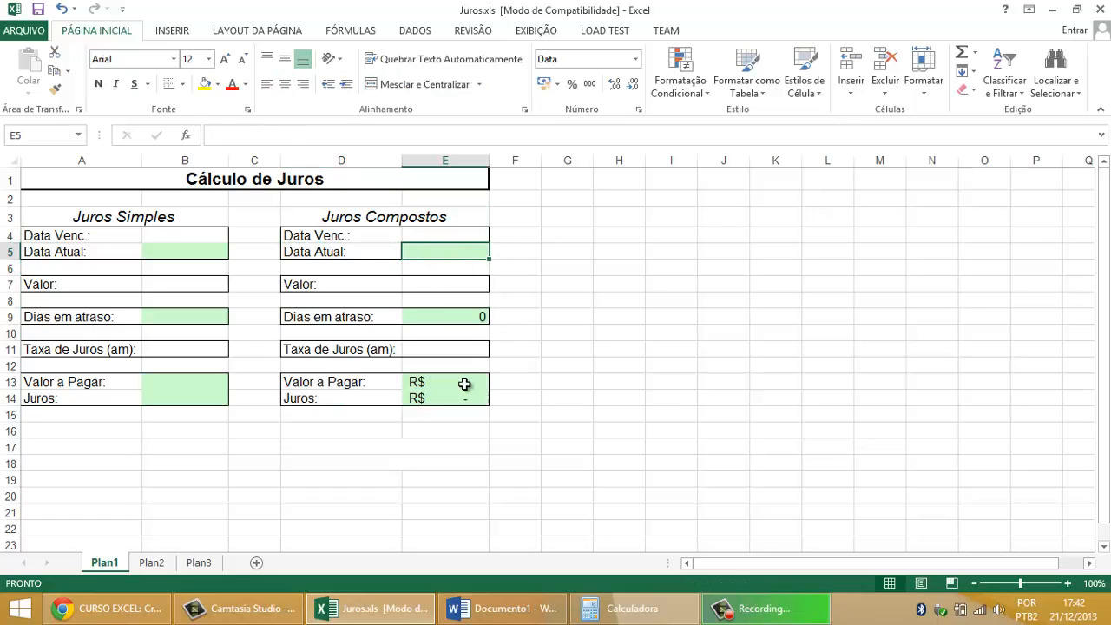
pyautogui.click(456, 316)
pyautogui.press('Delete')
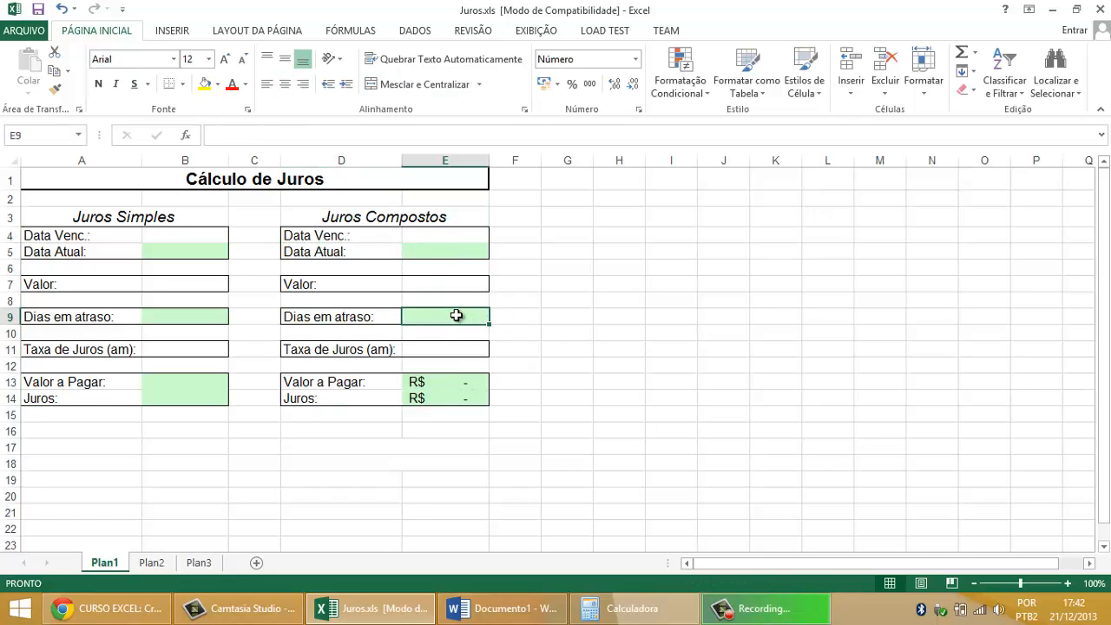
pyautogui.click(447, 385)
pyautogui.press('Delete')
pyautogui.click(447, 395)
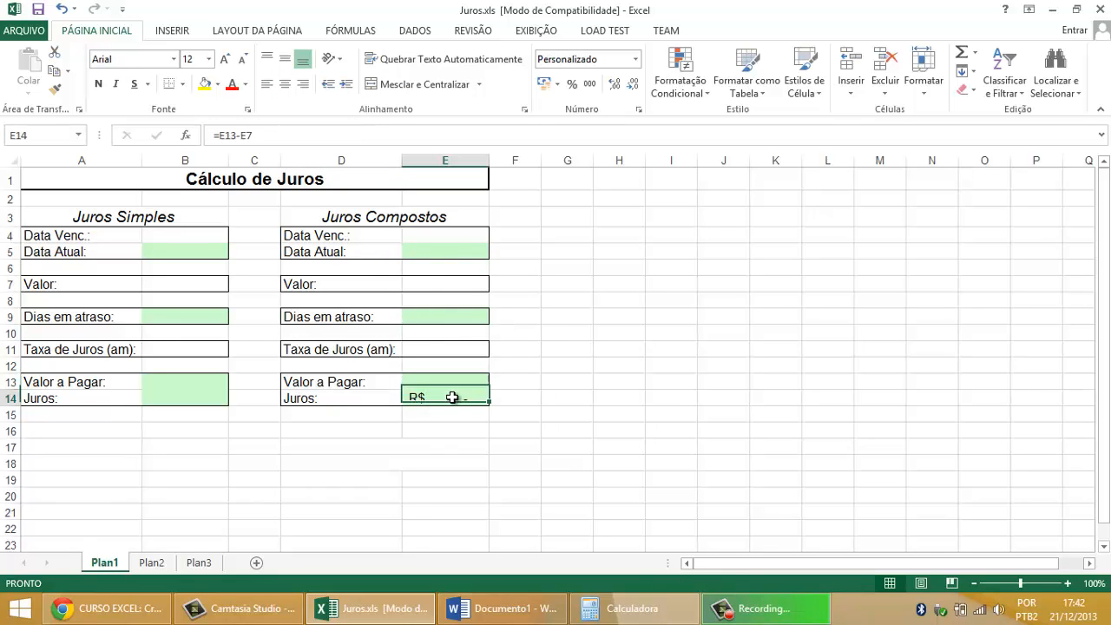
pyautogui.press('Delete')
# Step: Enter the due date 10/06/2013 in B4 of the Juros Simples table
pyautogui.moveTo(140, 222); pyautogui.dragTo(147, 403)
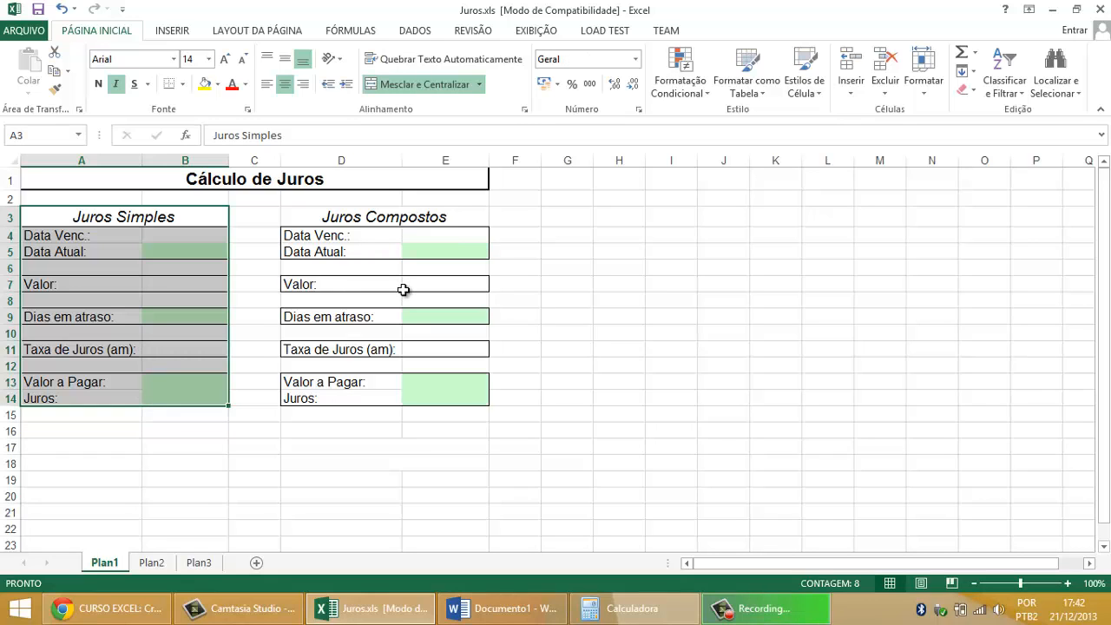
pyautogui.click(181, 233)
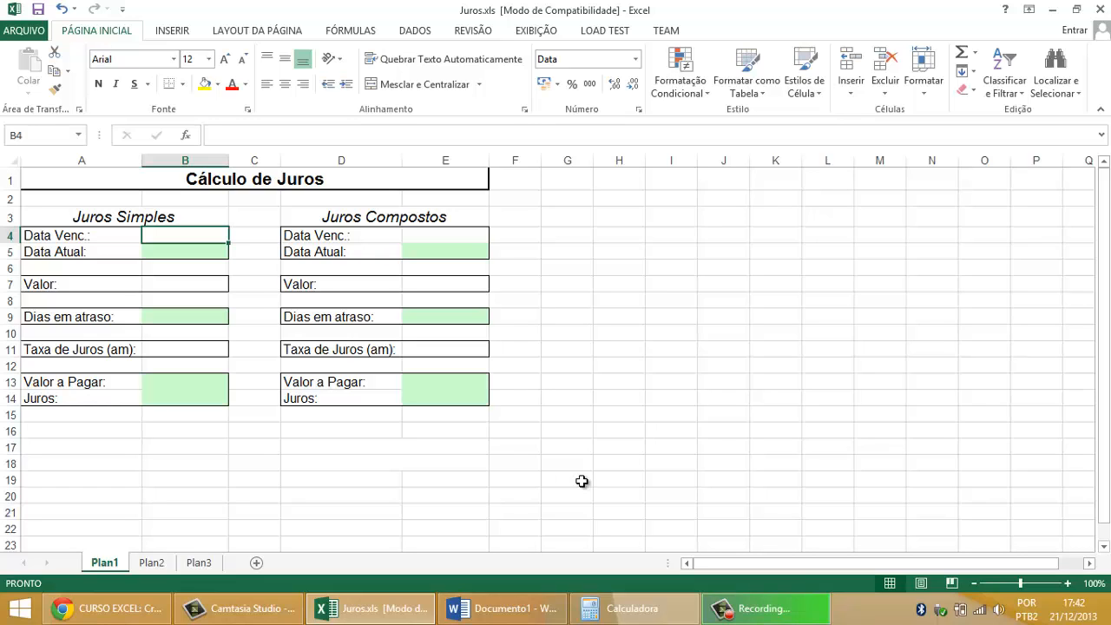
pyautogui.write('10')
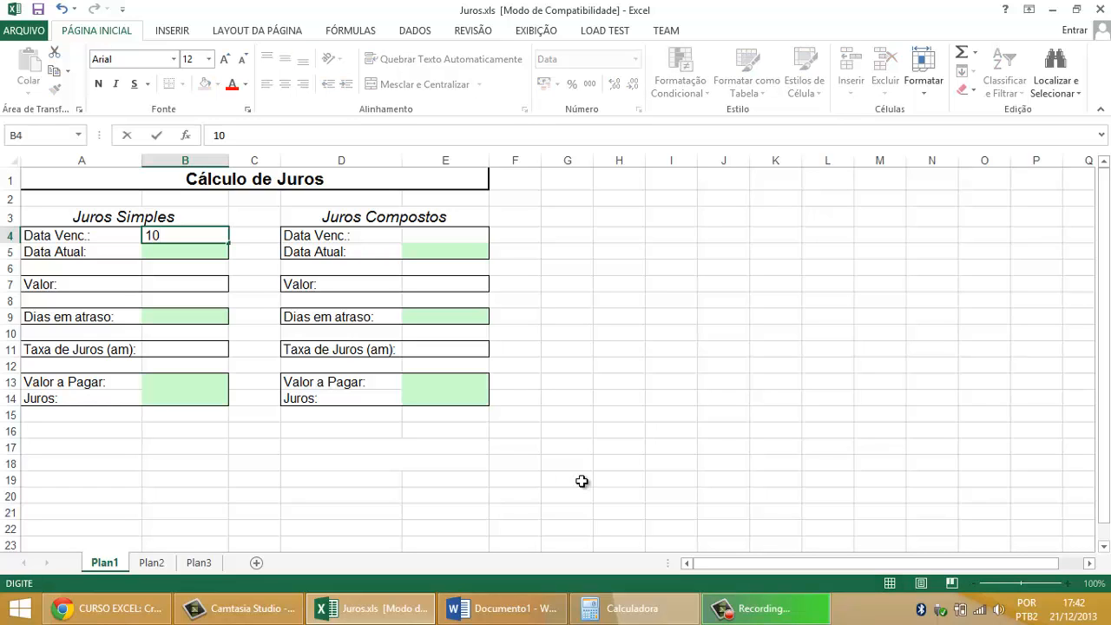
pyautogui.write('/06/2013')
pyautogui.press('Return')
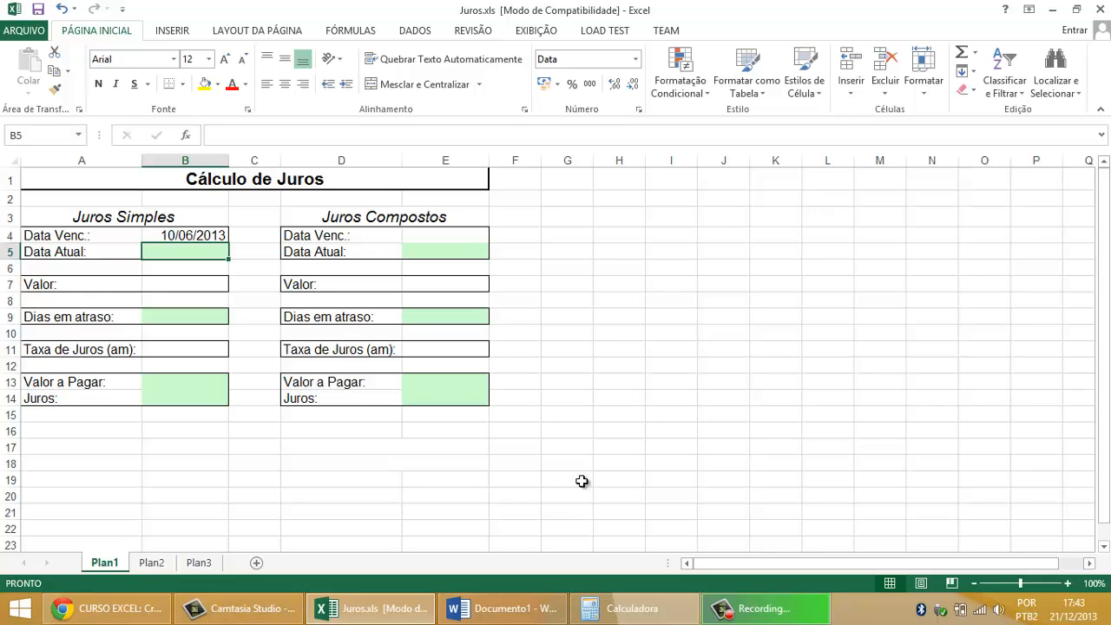
# Step: Enter the formula =HOJE() in B5 as the current date for Juros Simples
pyautogui.write('=h')
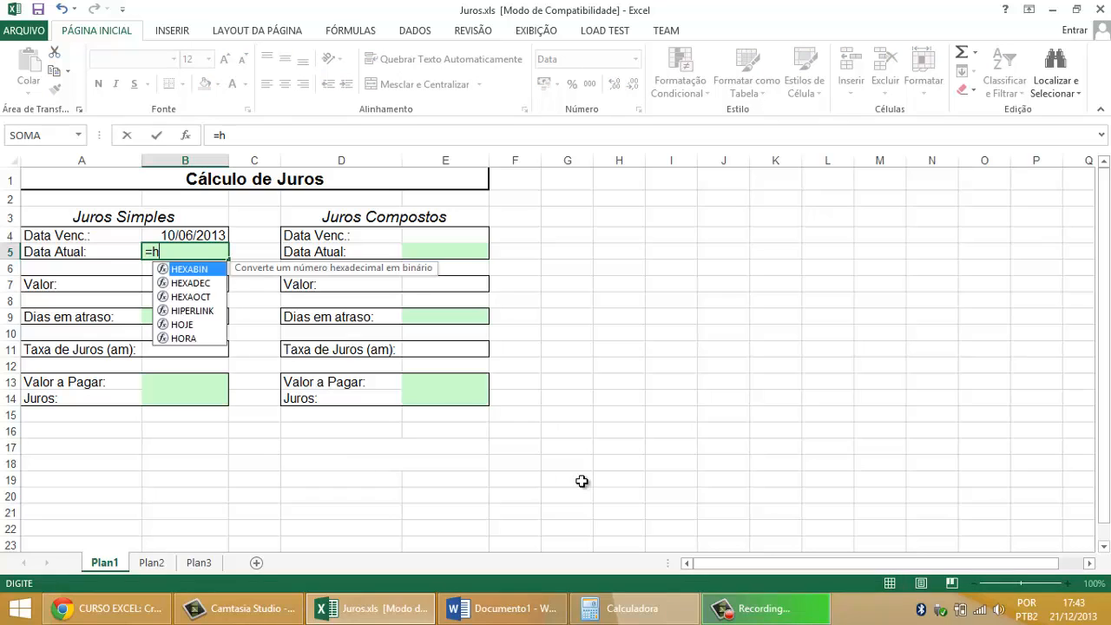
pyautogui.press('BackSpace')
pyautogui.write('HOJE()')
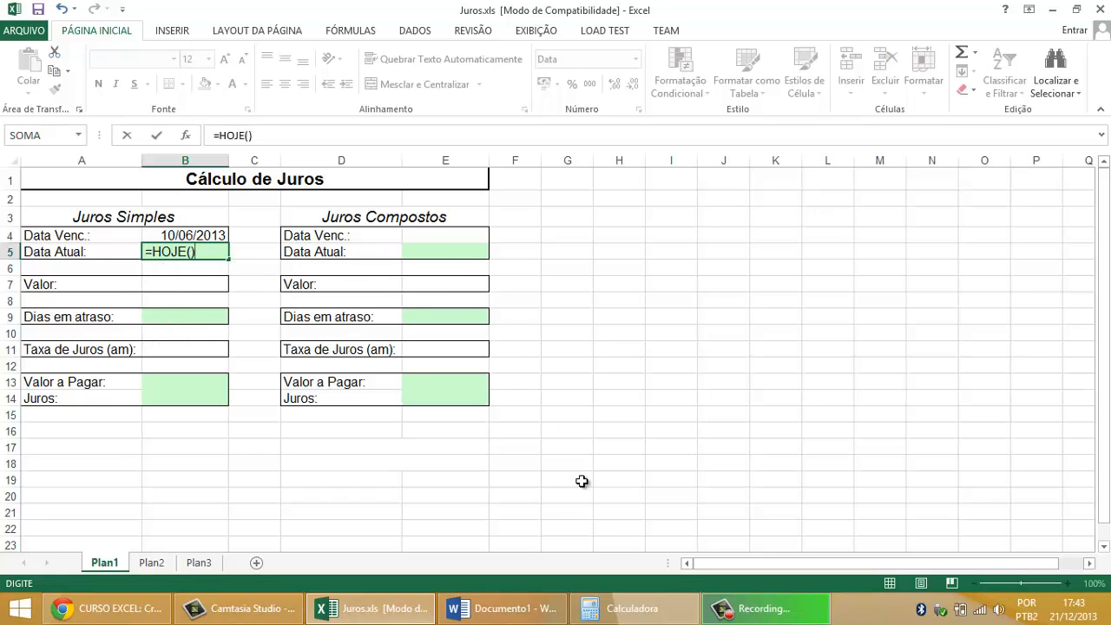
pyautogui.press('Return')
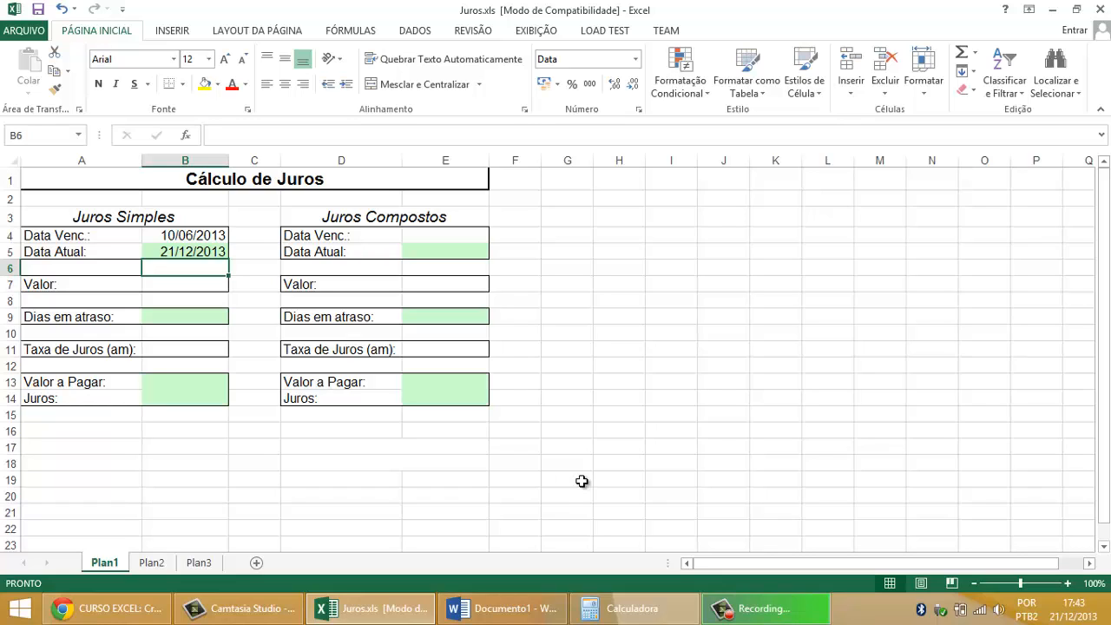
# Step: Set the Valor in B7 of the Juros Simples table to 2500
pyautogui.press('Down')
pyautogui.press('Down')
pyautogui.press('Up')
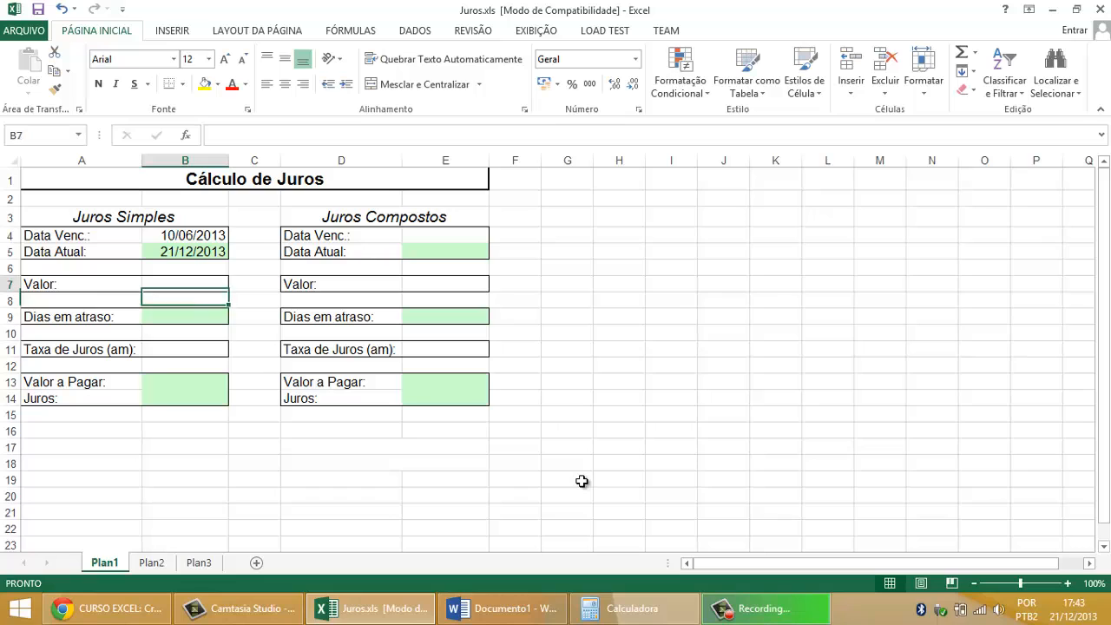
pyautogui.write('2500')
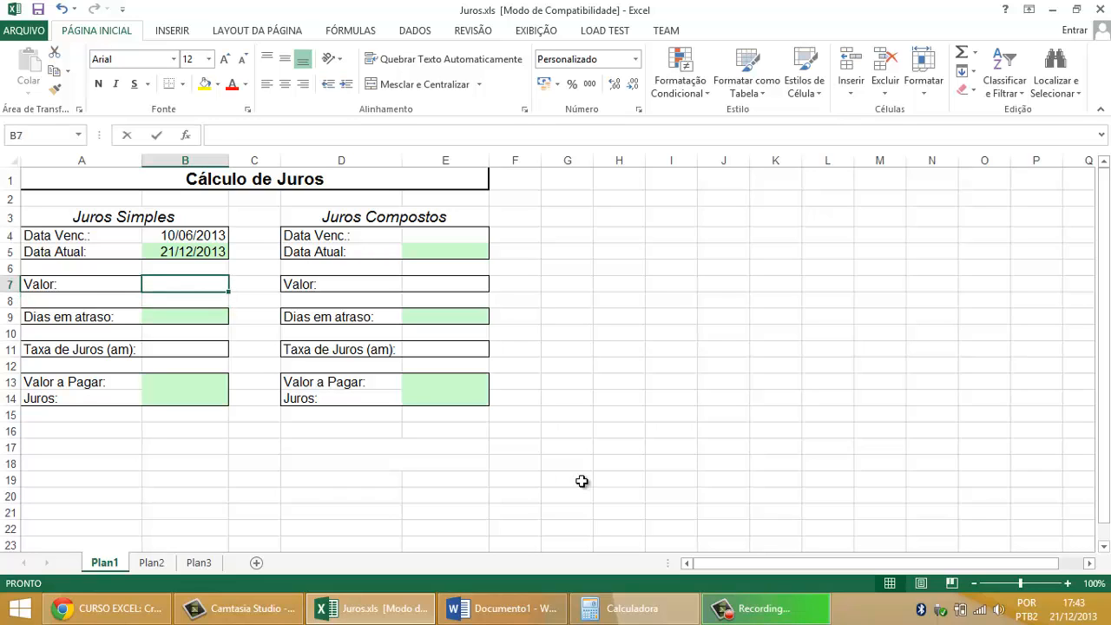
pyautogui.hotkey('ctrl', 'Return')
pyautogui.press('Down')
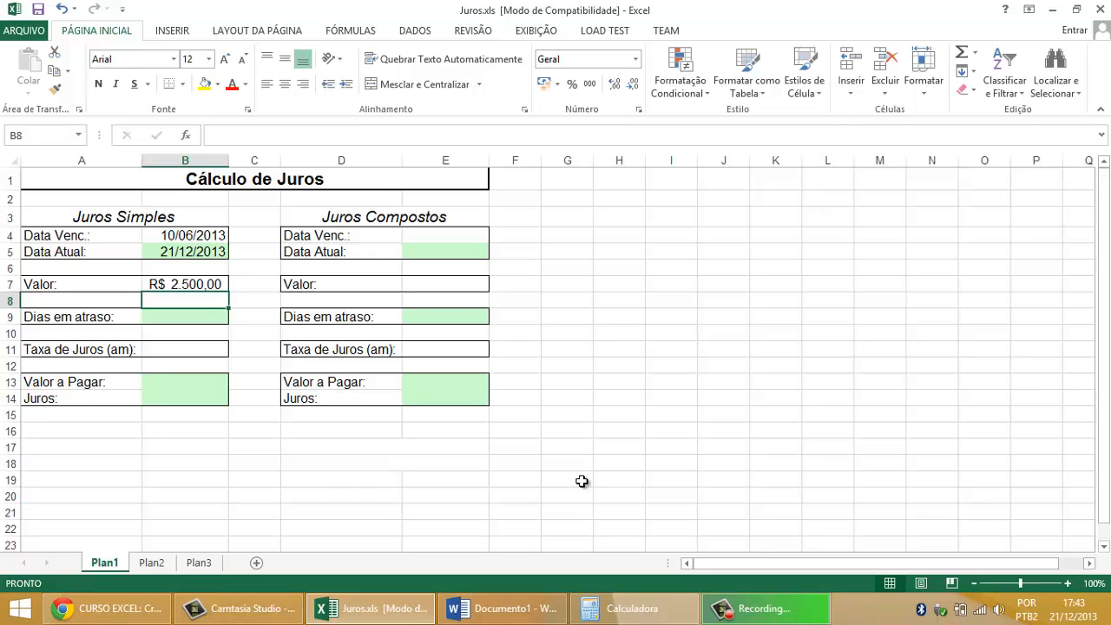
pyautogui.press('Down')
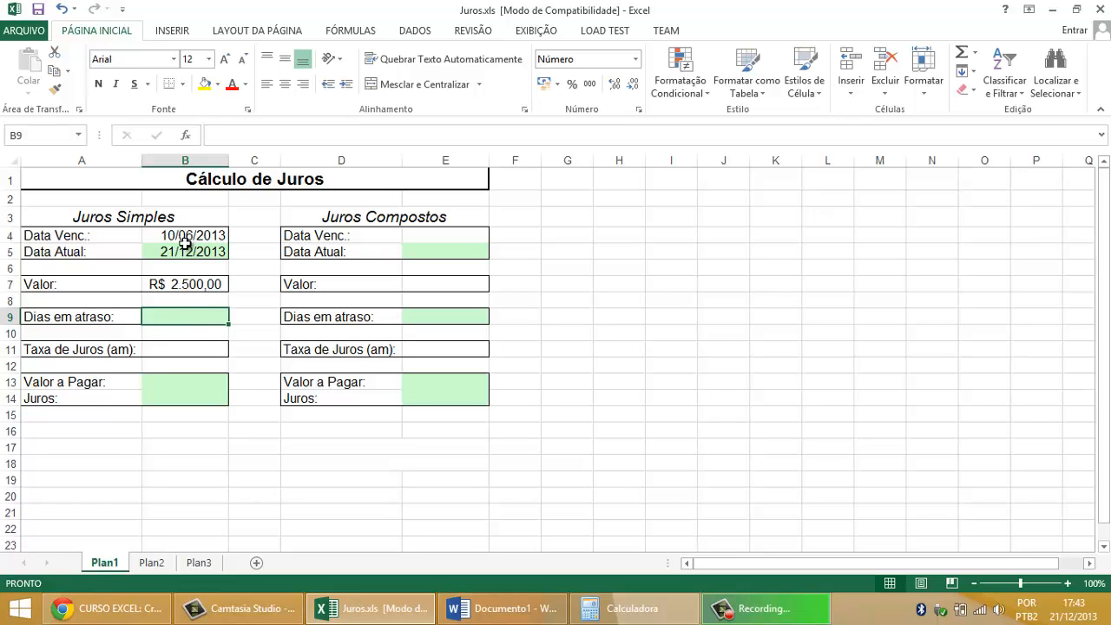
# Step: Review the due date, current date, Valor and Dias em atraso fields of the Juros Simples table
pyautogui.moveTo(183, 240); pyautogui.dragTo(186, 252)
pyautogui.click(199, 291)
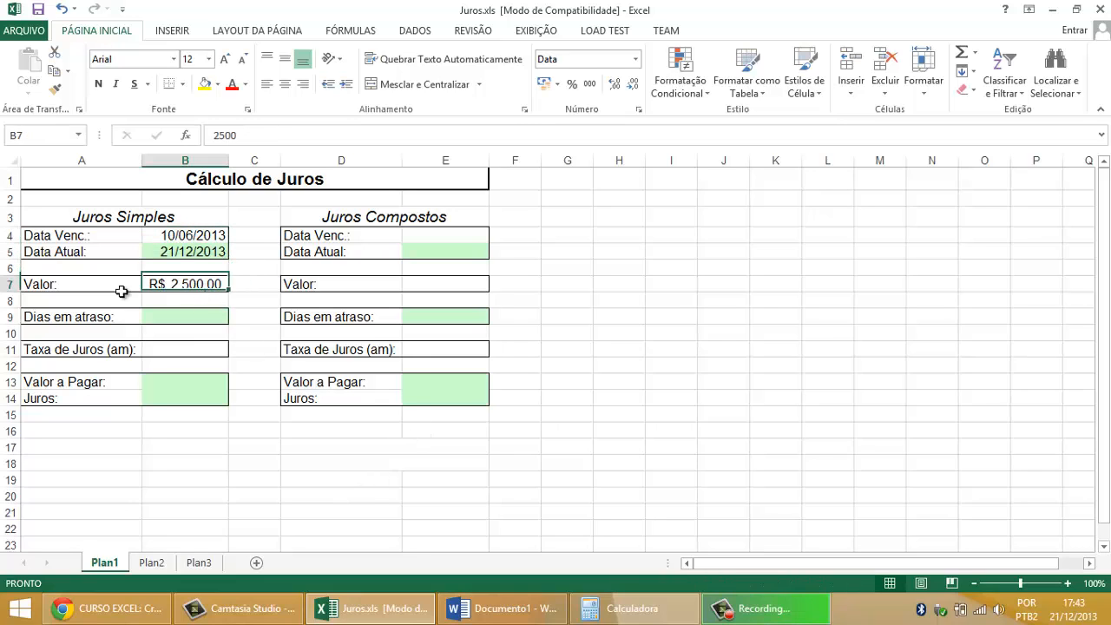
pyautogui.moveTo(119, 290); pyautogui.dragTo(213, 286)
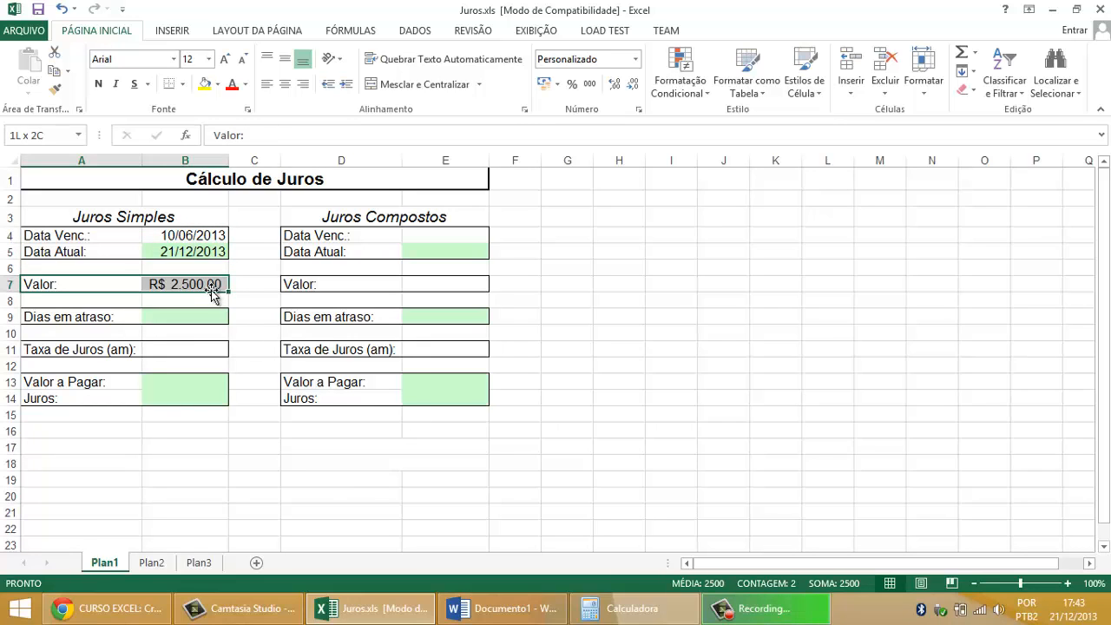
pyautogui.moveTo(108, 240); pyautogui.dragTo(181, 241)
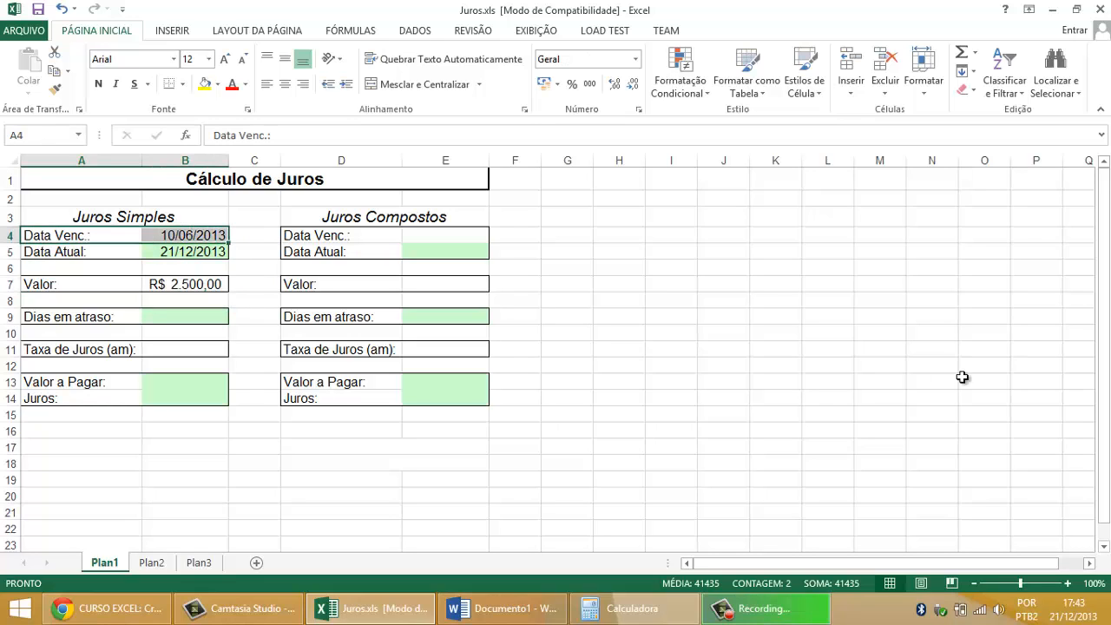
pyautogui.click(115, 283)
pyautogui.moveTo(116, 282); pyautogui.dragTo(161, 283)
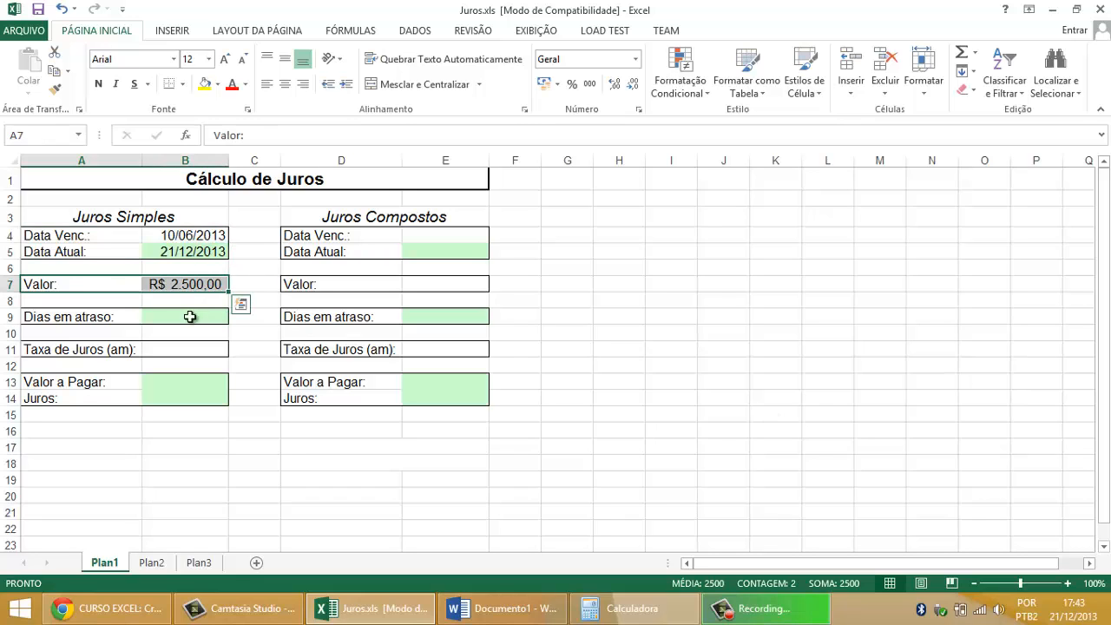
pyautogui.click(164, 319)
pyautogui.moveTo(122, 317); pyautogui.dragTo(169, 315)
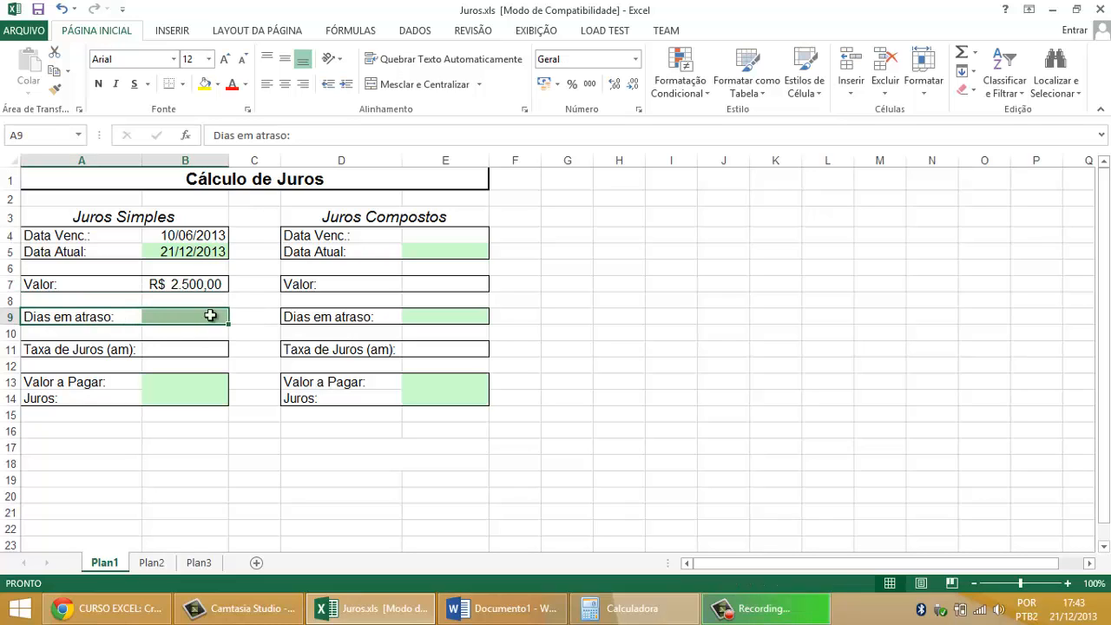
pyautogui.moveTo(193, 236); pyautogui.dragTo(194, 251)
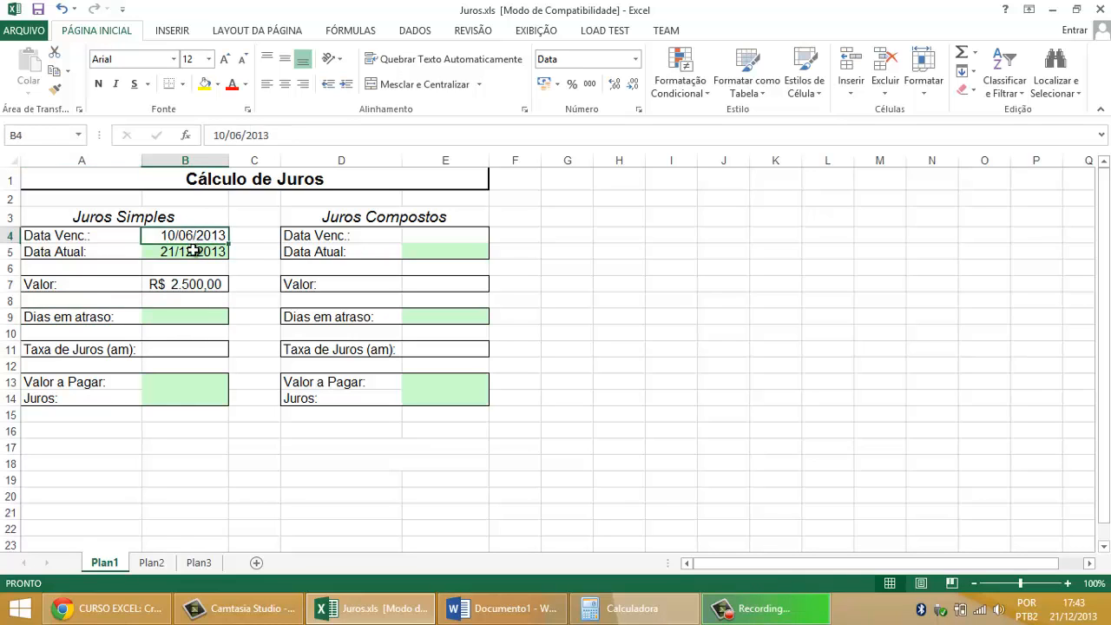
# Step: Enter the formula =B5-B4 in B9 to calculate the Dias em atraso, and center the cell's content
pyautogui.click(189, 316)
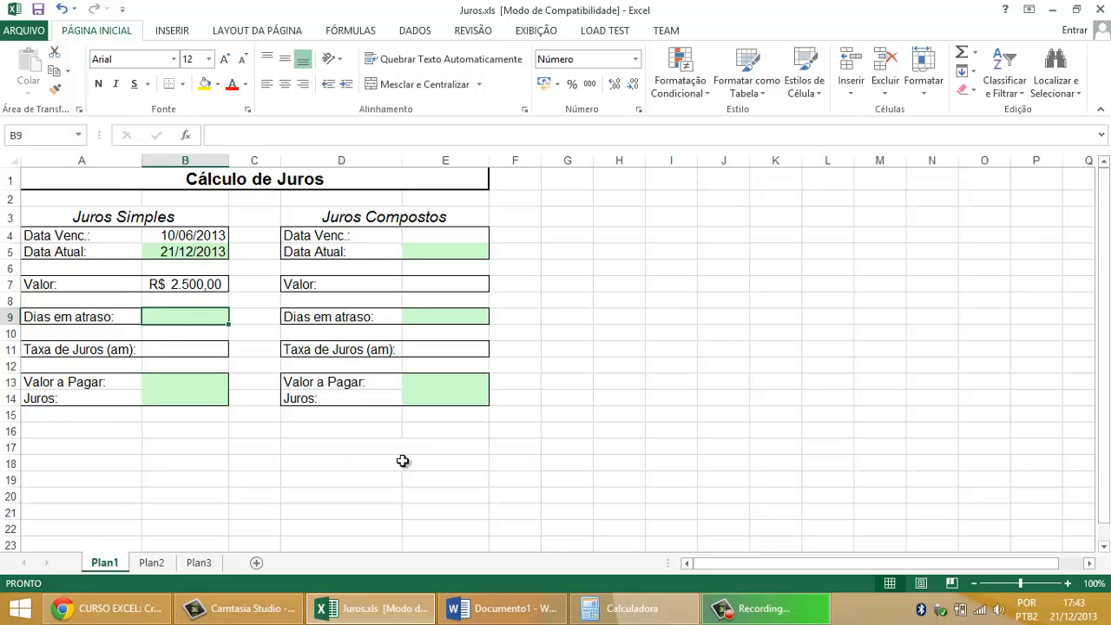
pyautogui.write('=')
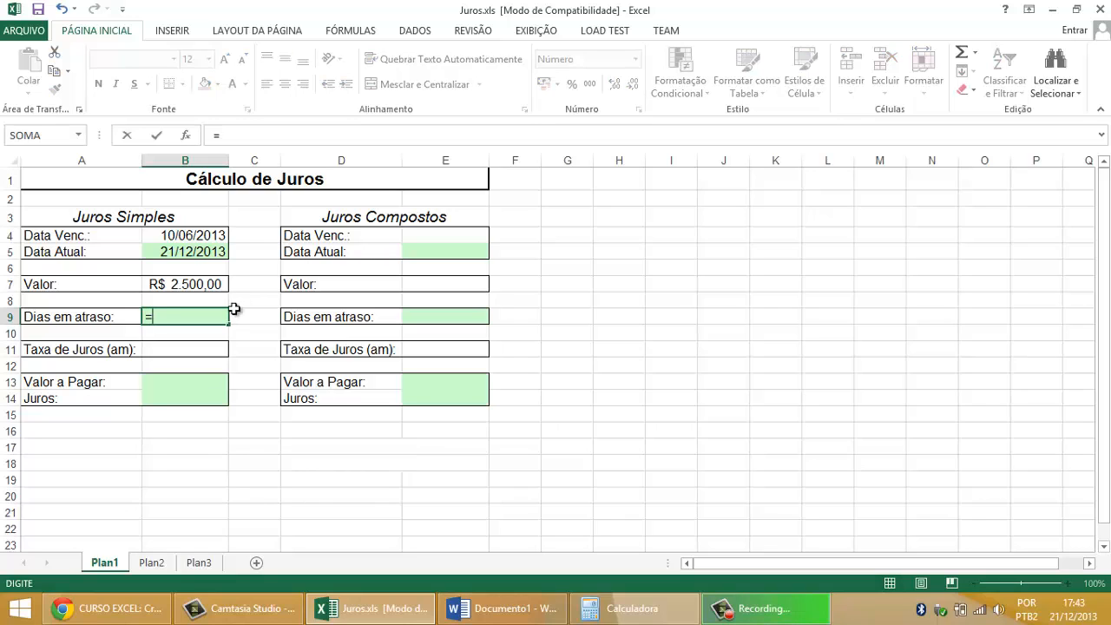
pyautogui.click(207, 251)
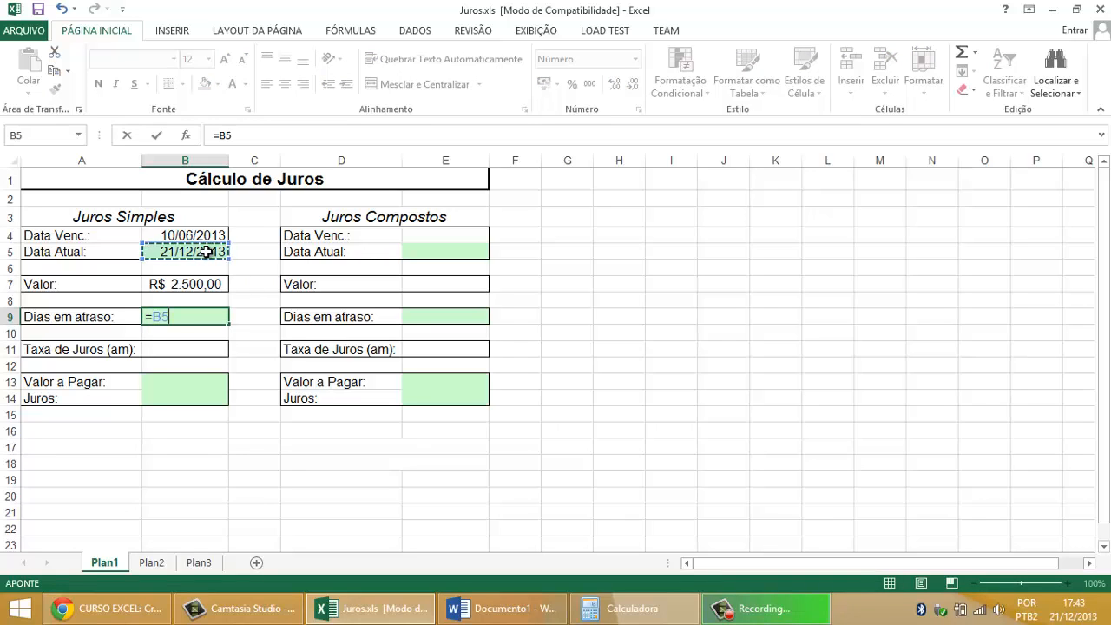
pyautogui.write('-')
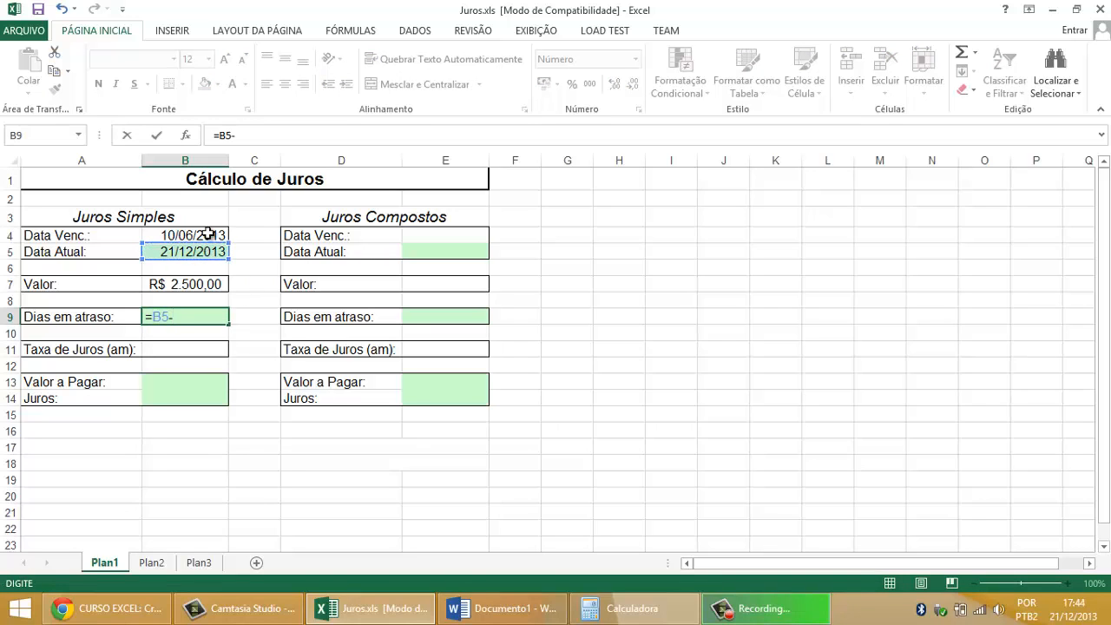
pyautogui.click(208, 233)
pyautogui.moveTo(485, 622)
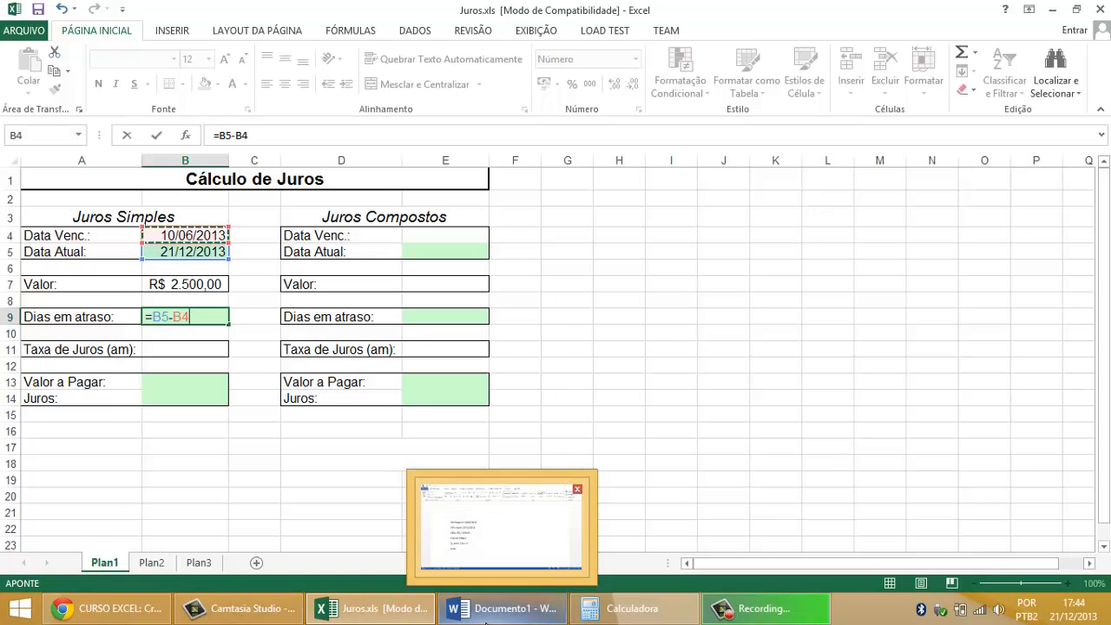
pyautogui.press('Return')
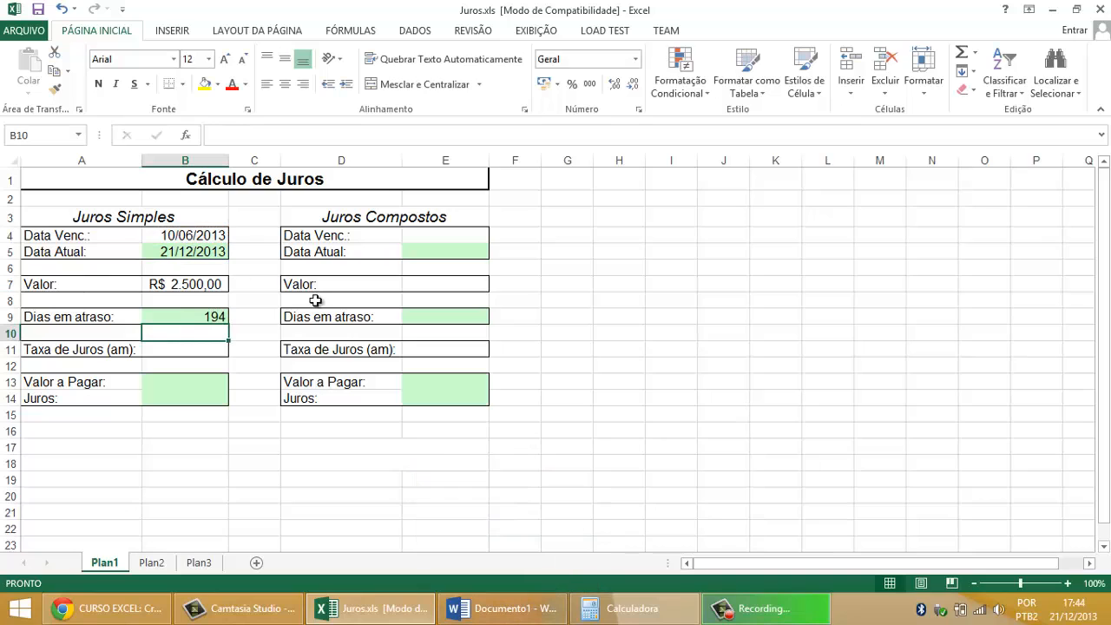
pyautogui.click(209, 318)
pyautogui.click(285, 84)
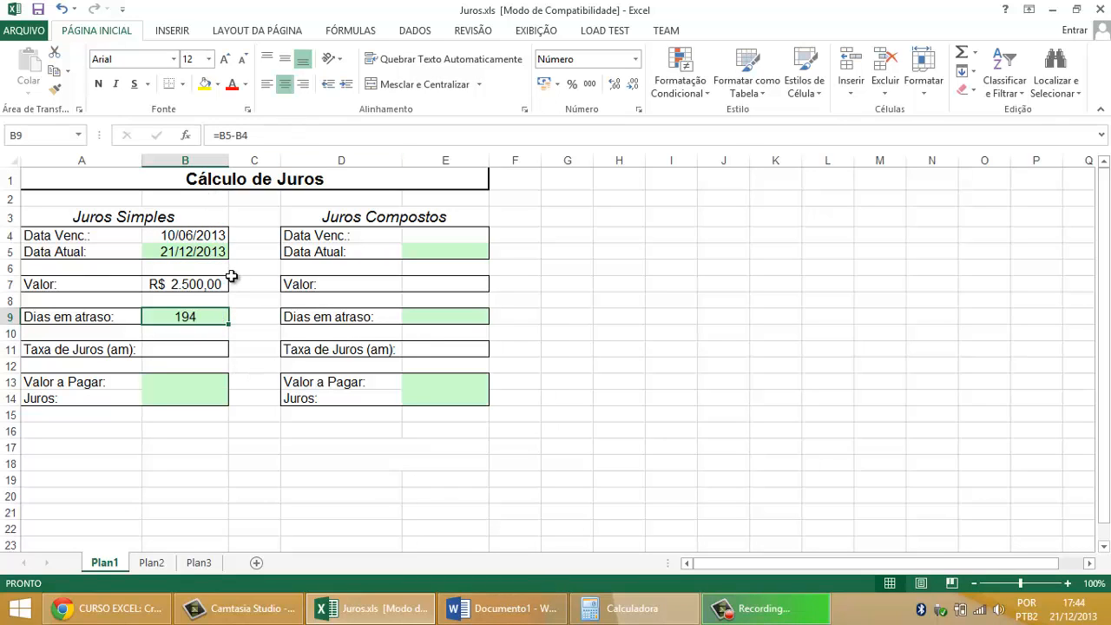
# Step: Switch to Chrome, look up the 7ª Aula topics in the Excel course schedule, and return to the Juros.xls workbook
pyautogui.click(108, 608)
pyautogui.scroll(2, 417, 302)
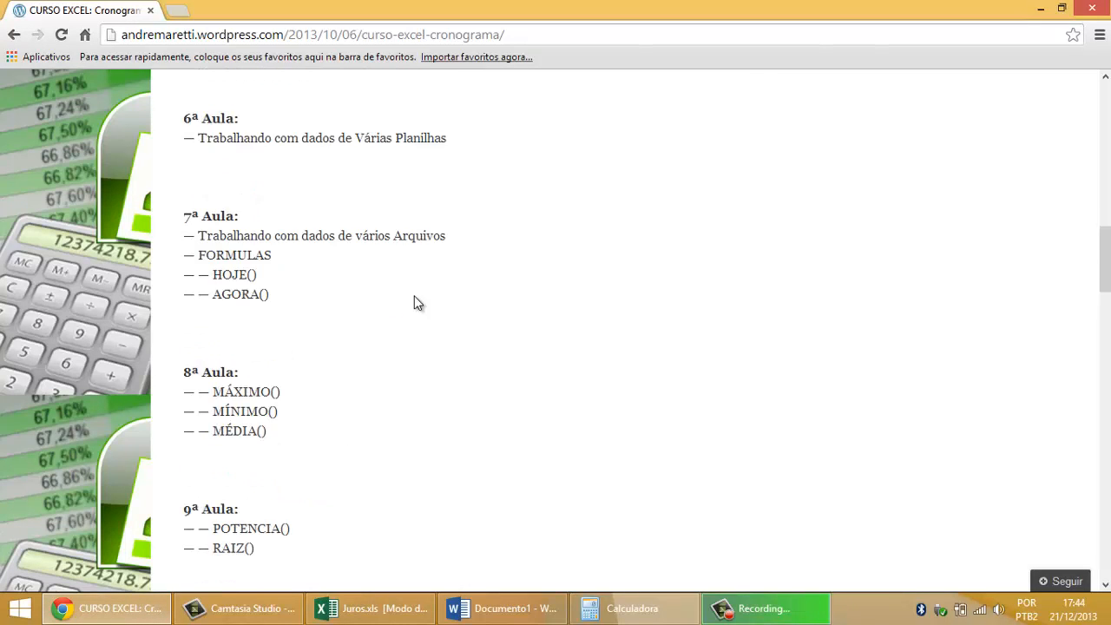
pyautogui.scroll(2, 415, 302)
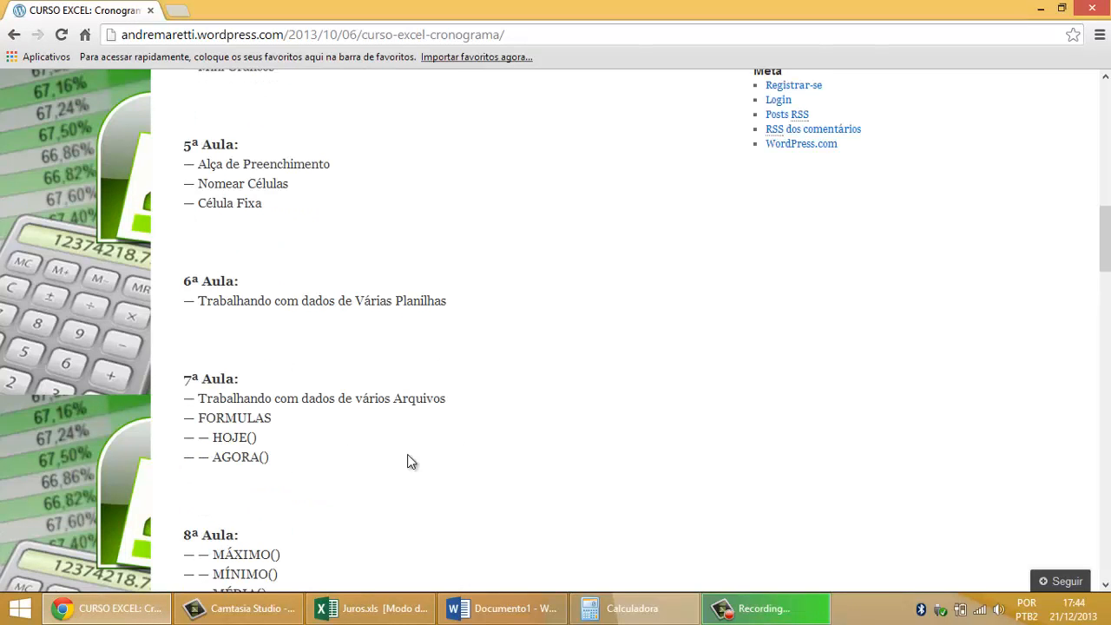
pyautogui.moveTo(185, 379); pyautogui.dragTo(270, 466)
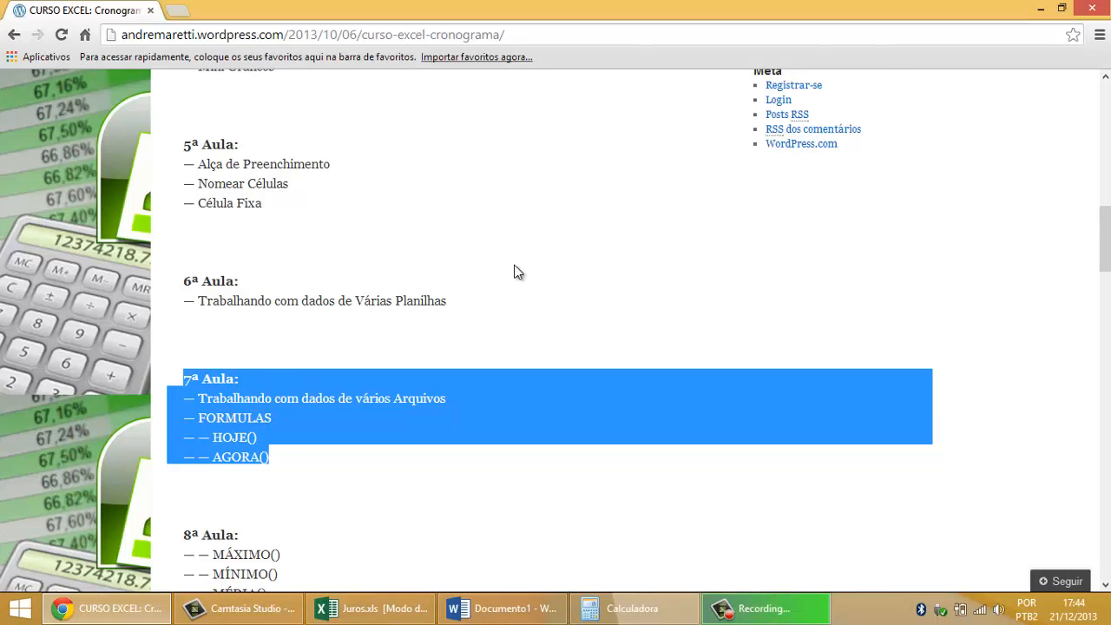
pyautogui.scroll(-2, 521, 274)
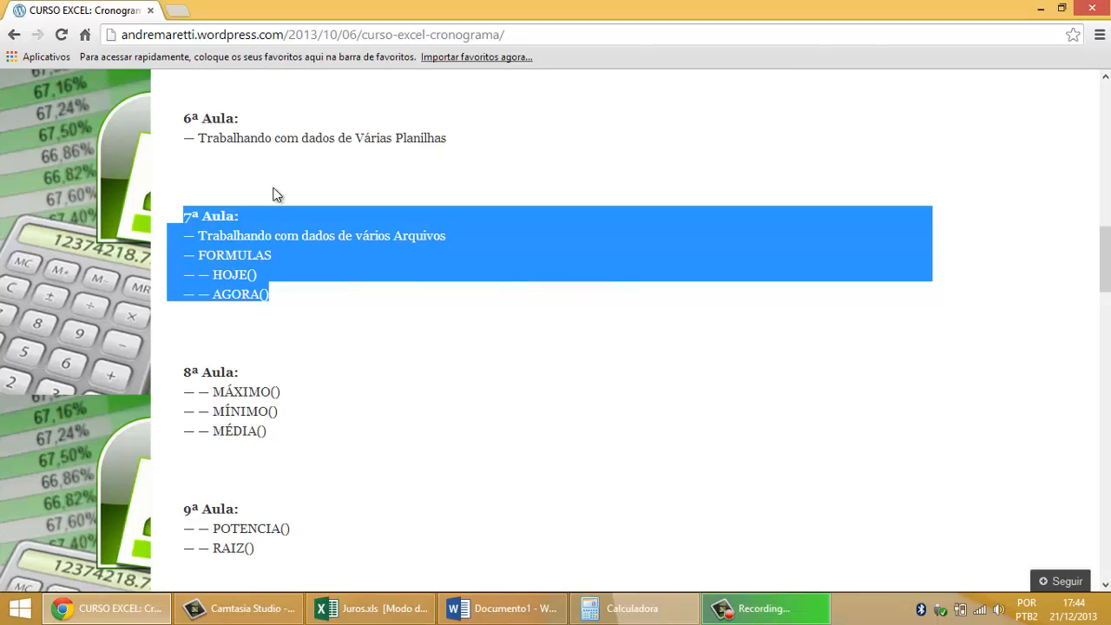
pyautogui.click(351, 610)
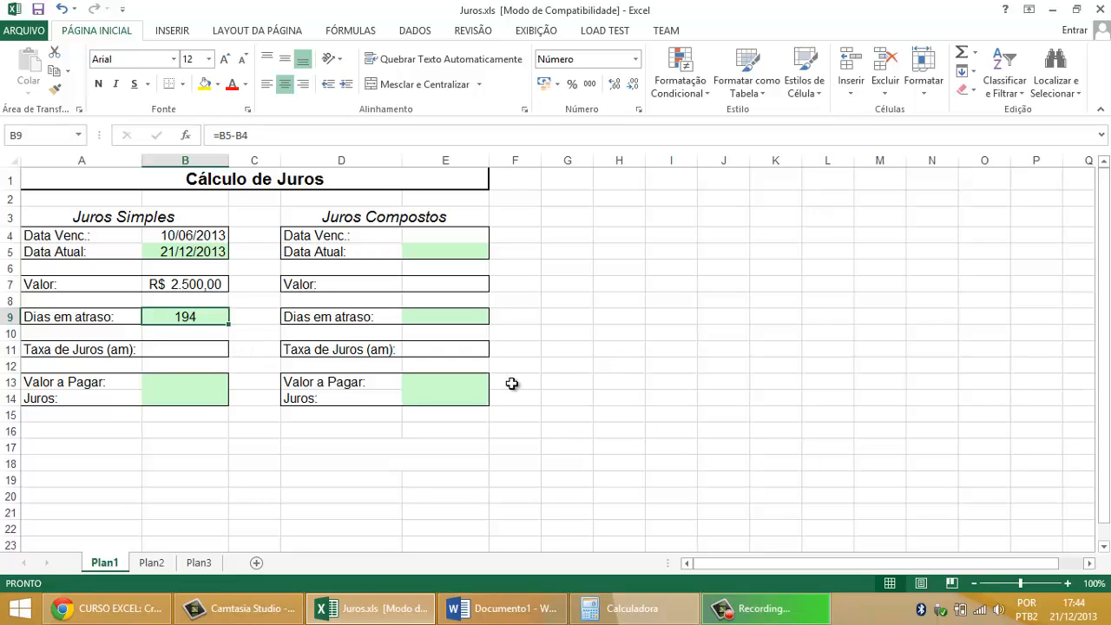
# Step: Set the Taxa de Juros (am) in B11 of the Juros Simples table to 3% and center the cell's content
pyautogui.click(198, 356)
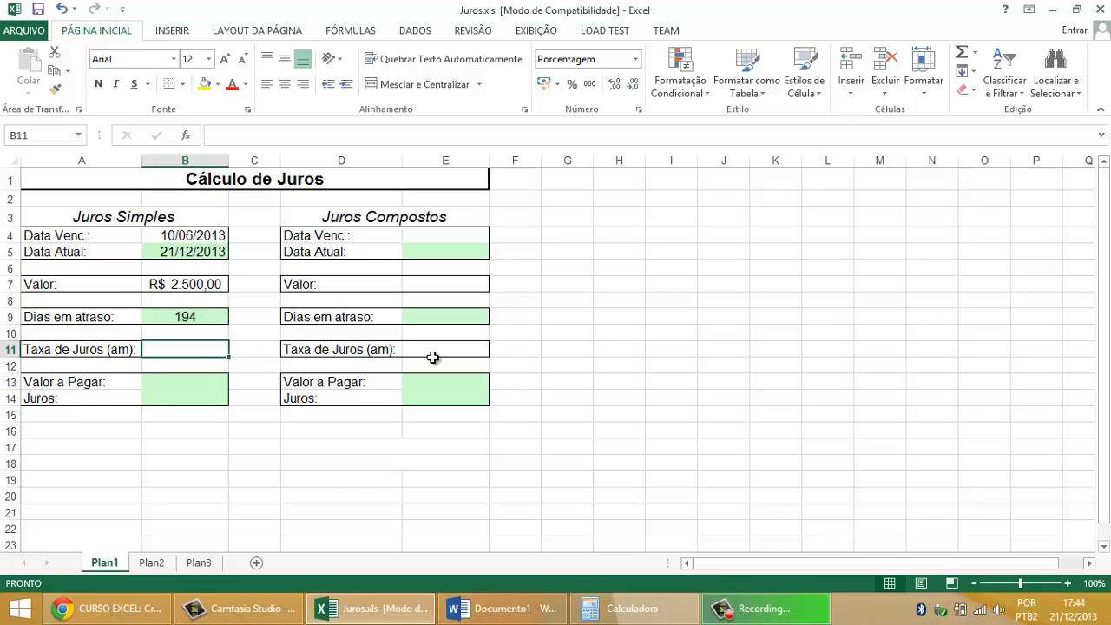
pyautogui.write('3')
pyautogui.press('Return')
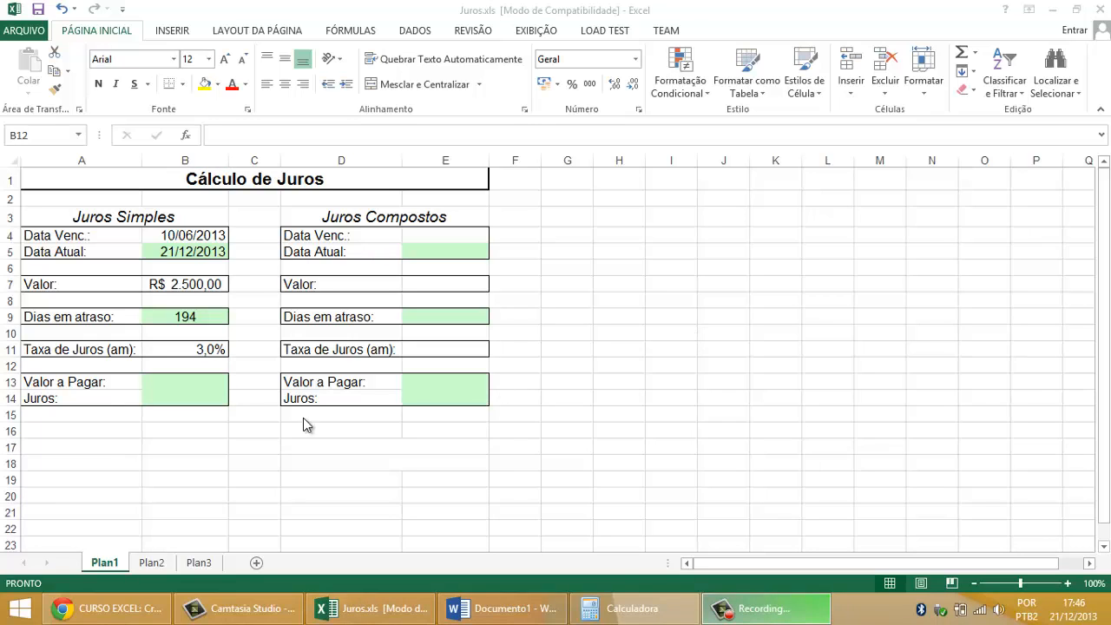
pyautogui.click(210, 398)
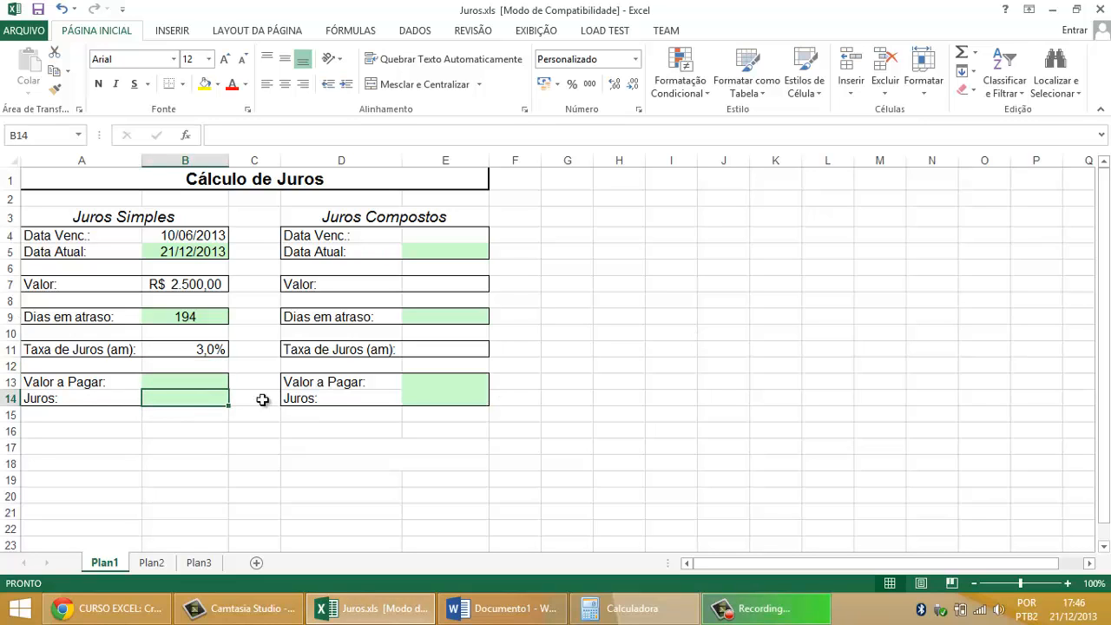
pyautogui.click(218, 351)
pyautogui.click(287, 85)
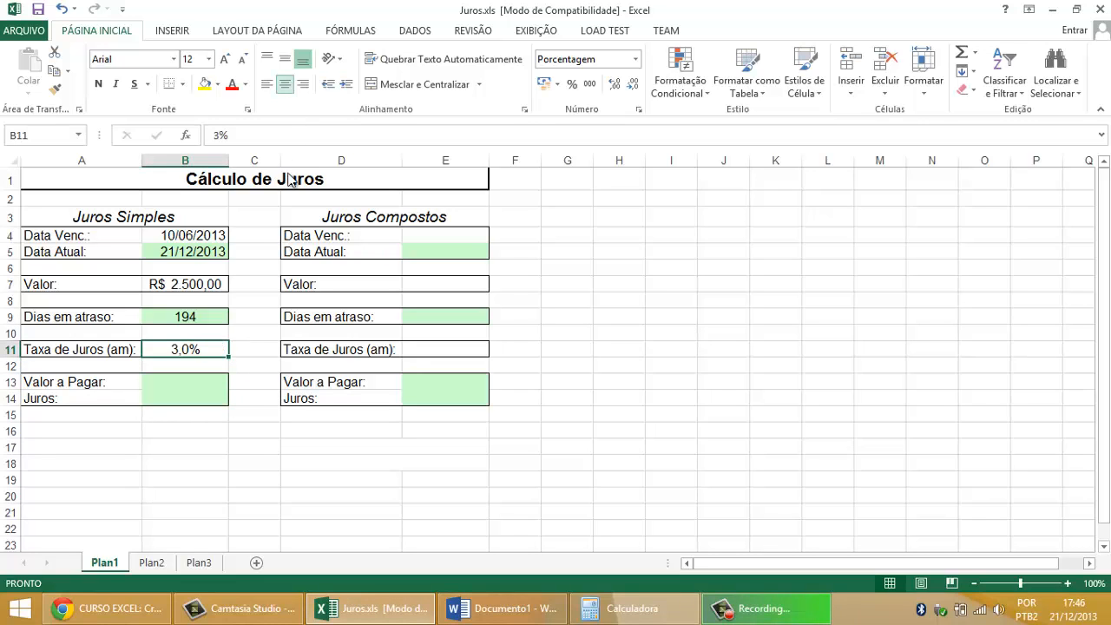
# Step: Compare the Juros Simples and Juros Compostos tables, focusing on the Juros cell B14 of the simple interest table
pyautogui.click(196, 393)
pyautogui.moveTo(114, 397); pyautogui.dragTo(204, 392)
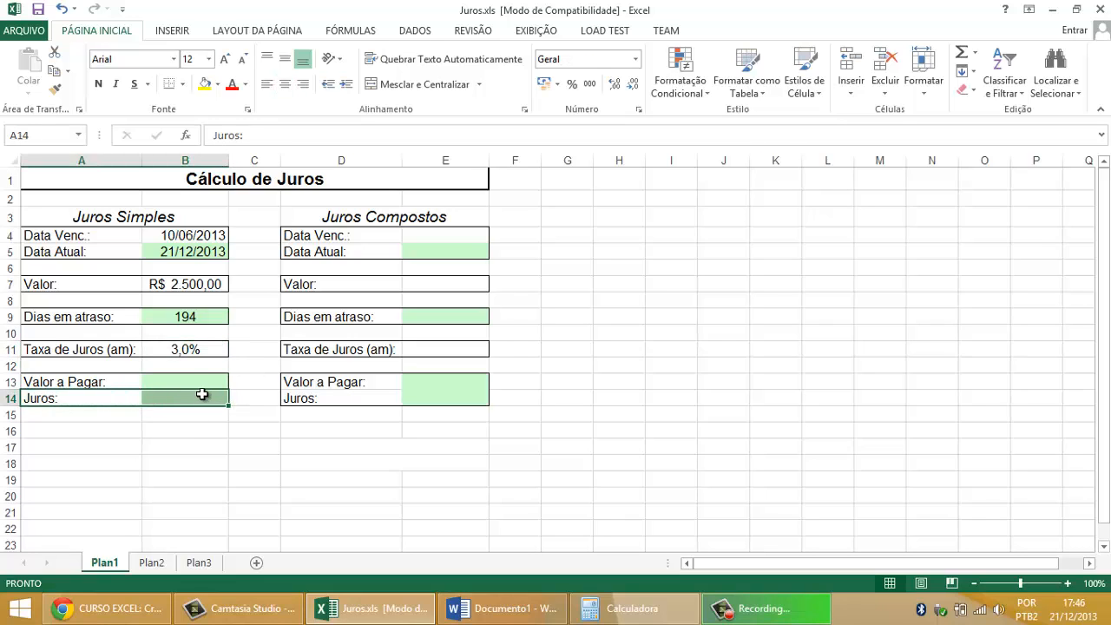
pyautogui.click(202, 395)
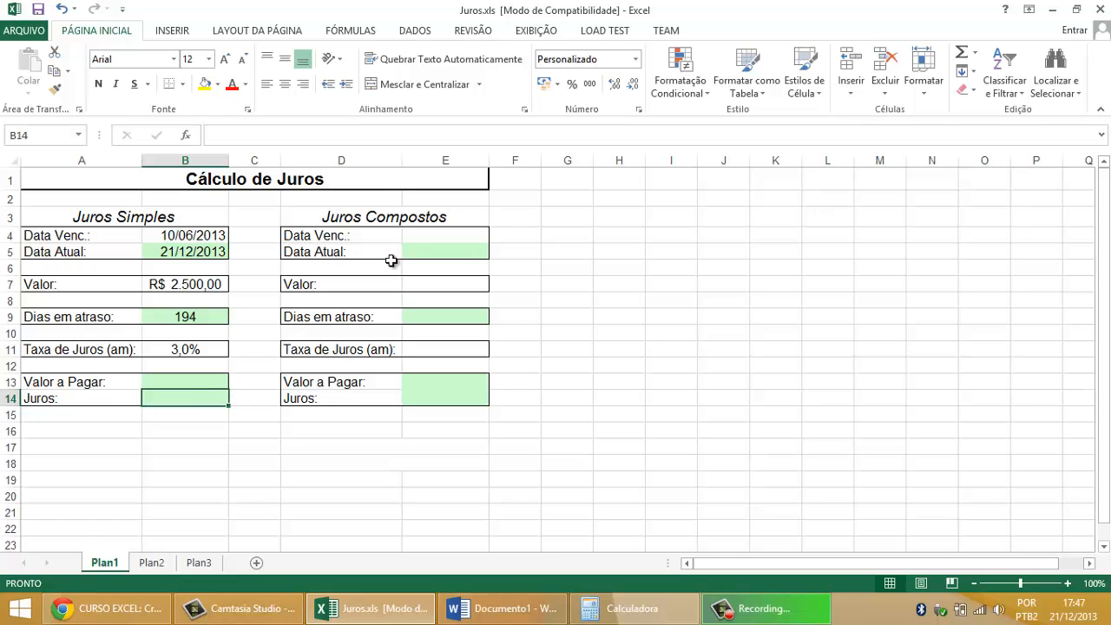
pyautogui.moveTo(413, 221); pyautogui.dragTo(425, 402)
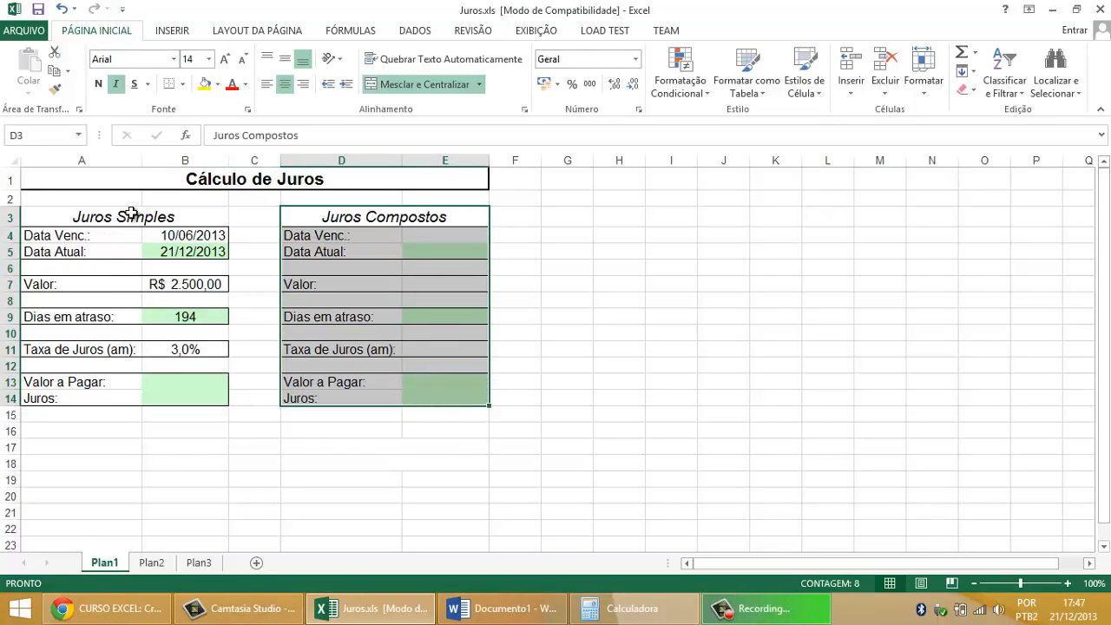
pyautogui.moveTo(124, 216); pyautogui.dragTo(139, 402)
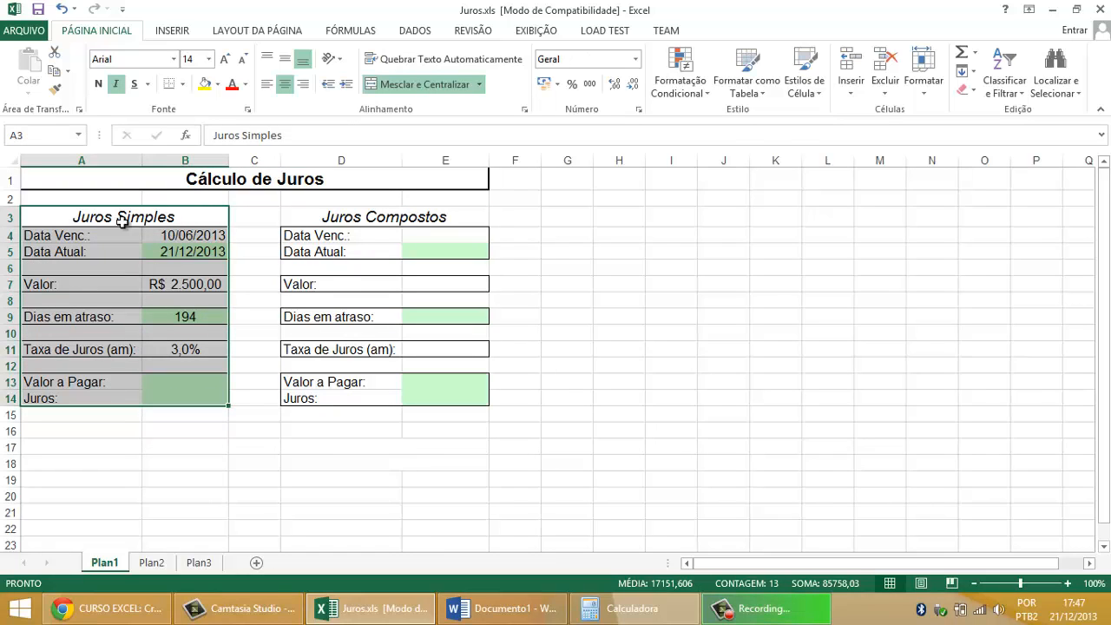
pyautogui.click(180, 399)
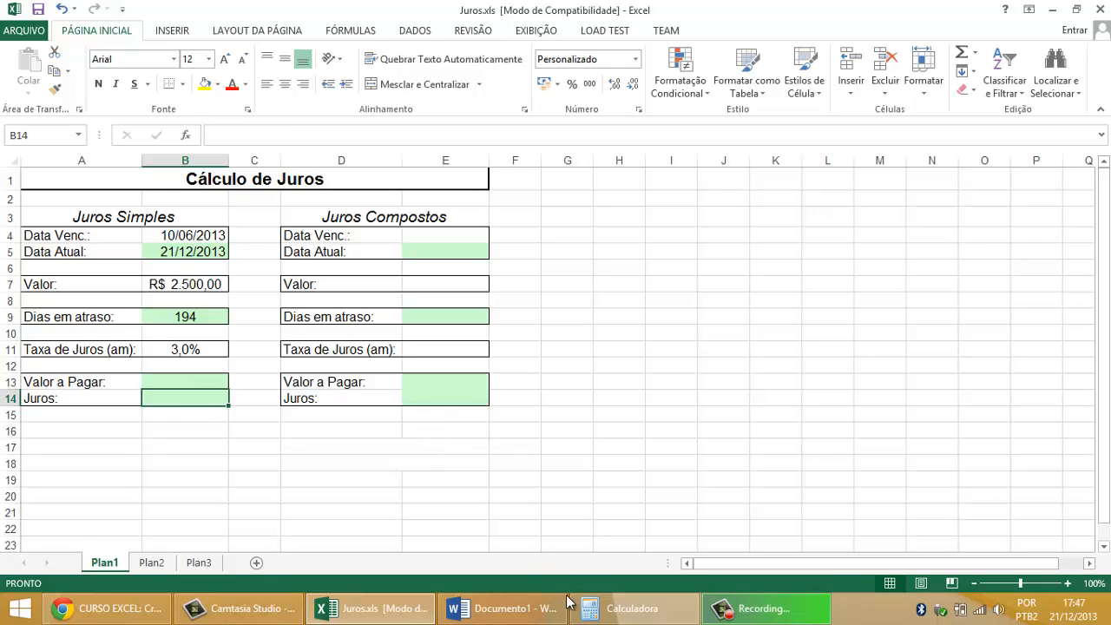
# Step: Switch to the Word document Documento1 and review its Vencimento, Data Atual and Valor lines
pyautogui.click(519, 615)
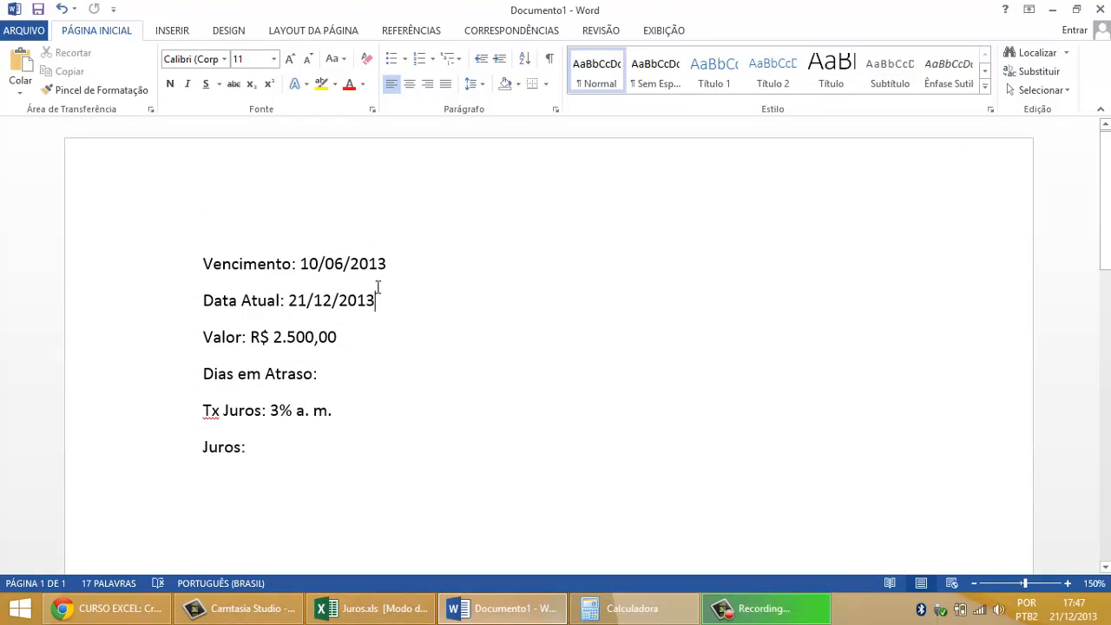
pyautogui.click(406, 286)
pyautogui.click(208, 260)
pyautogui.moveTo(219, 261); pyautogui.dragTo(422, 261)
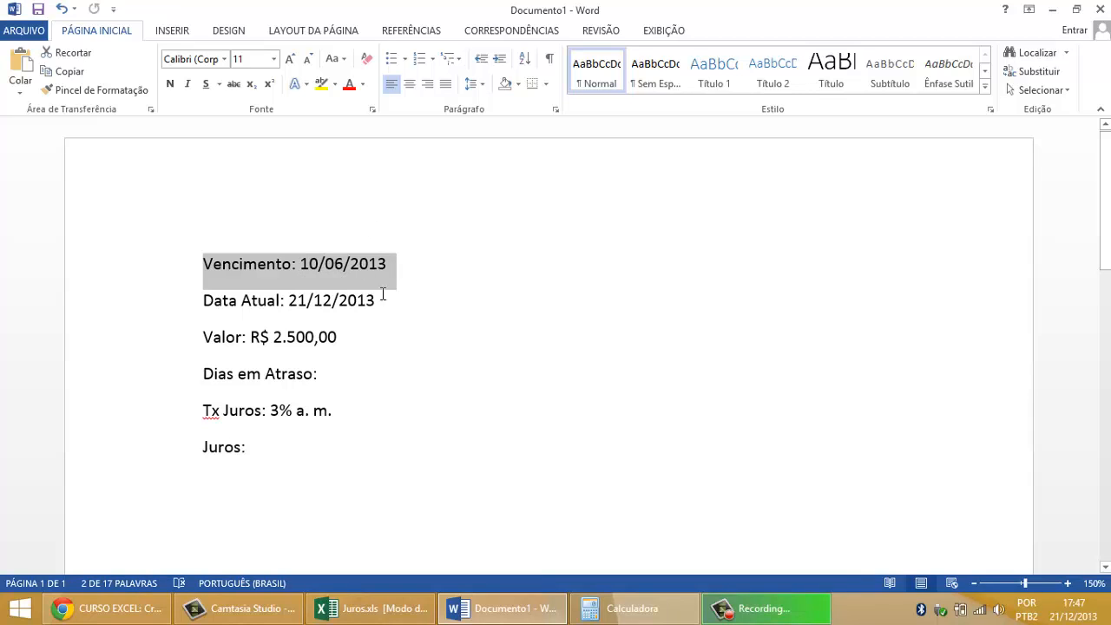
pyautogui.moveTo(203, 302); pyautogui.dragTo(399, 300)
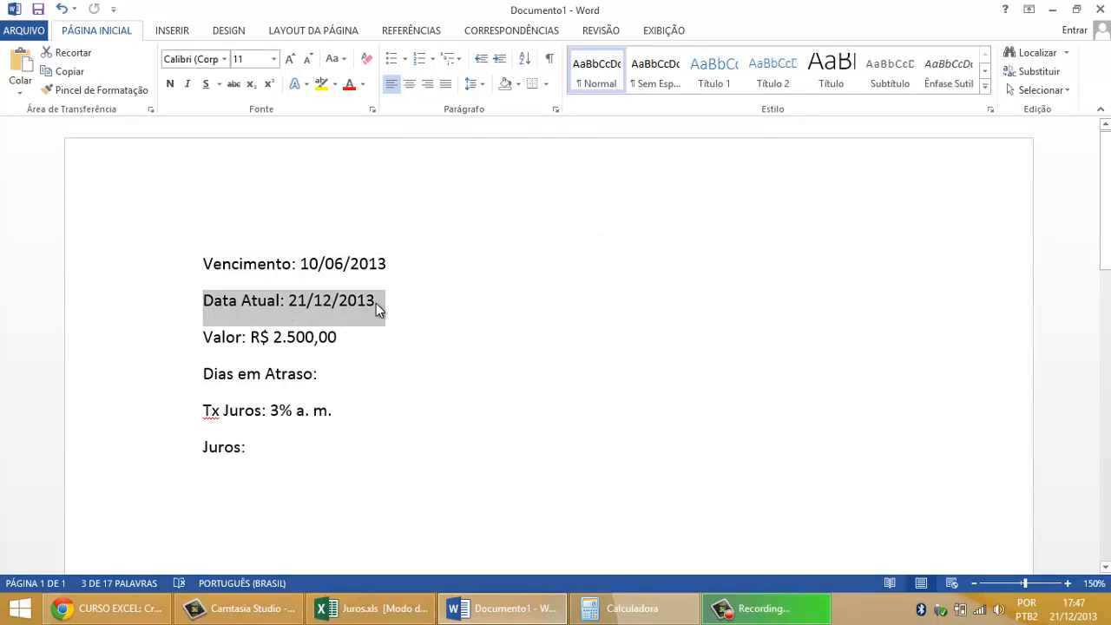
pyautogui.moveTo(209, 335); pyautogui.dragTo(339, 326)
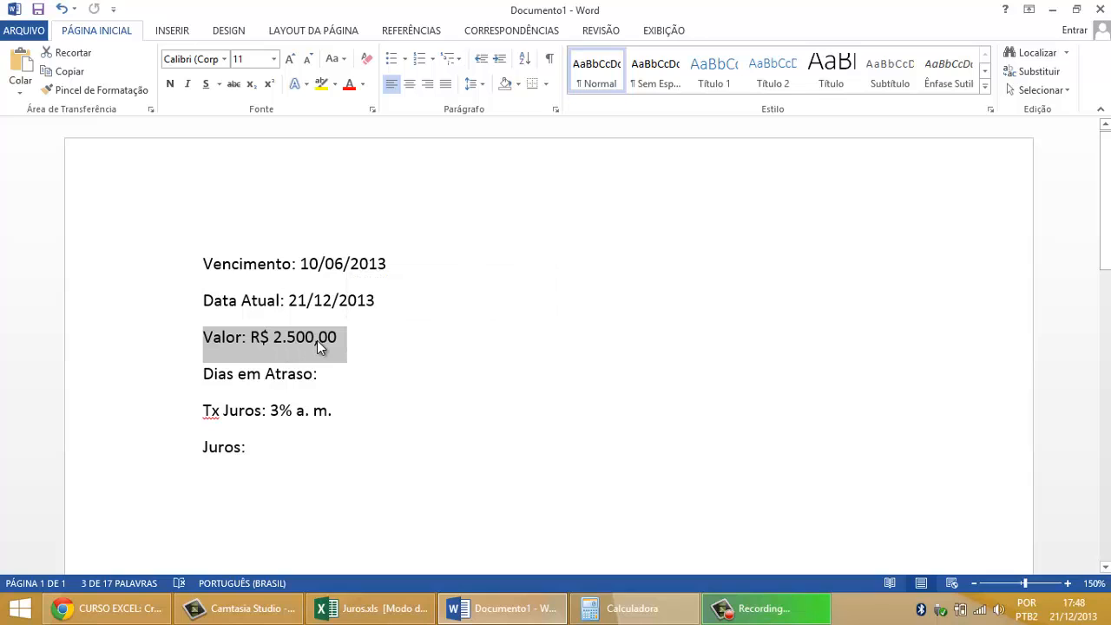
# Step: Check the Dias em atraso cell B9 in Juros.xls and enter "194 dias" on the Dias em Atraso line in Word
pyautogui.click(331, 374)
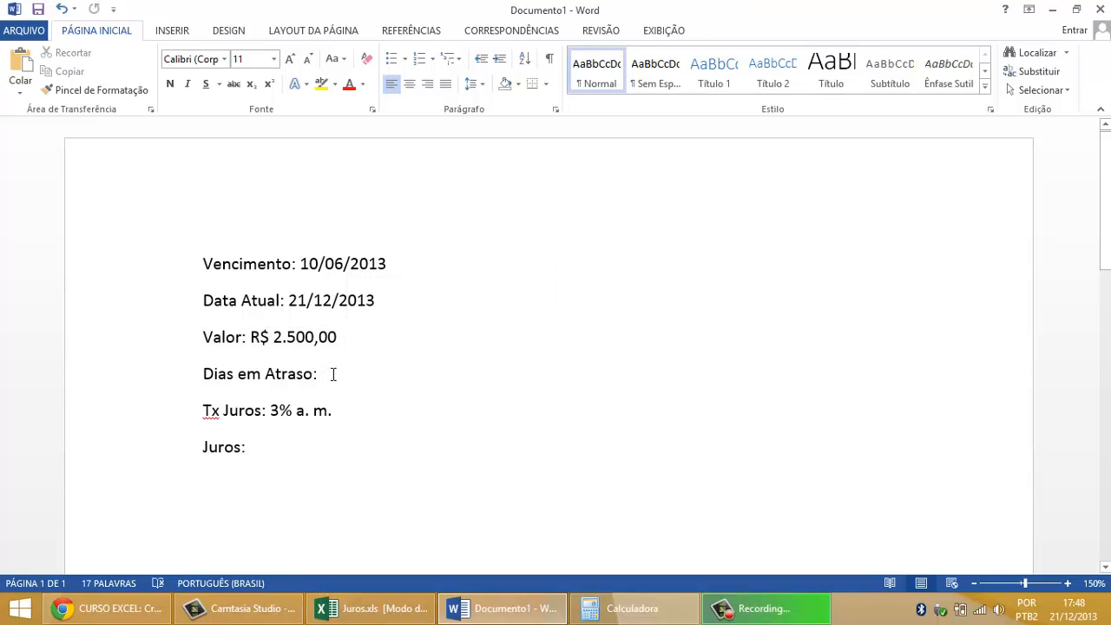
pyautogui.click(373, 608)
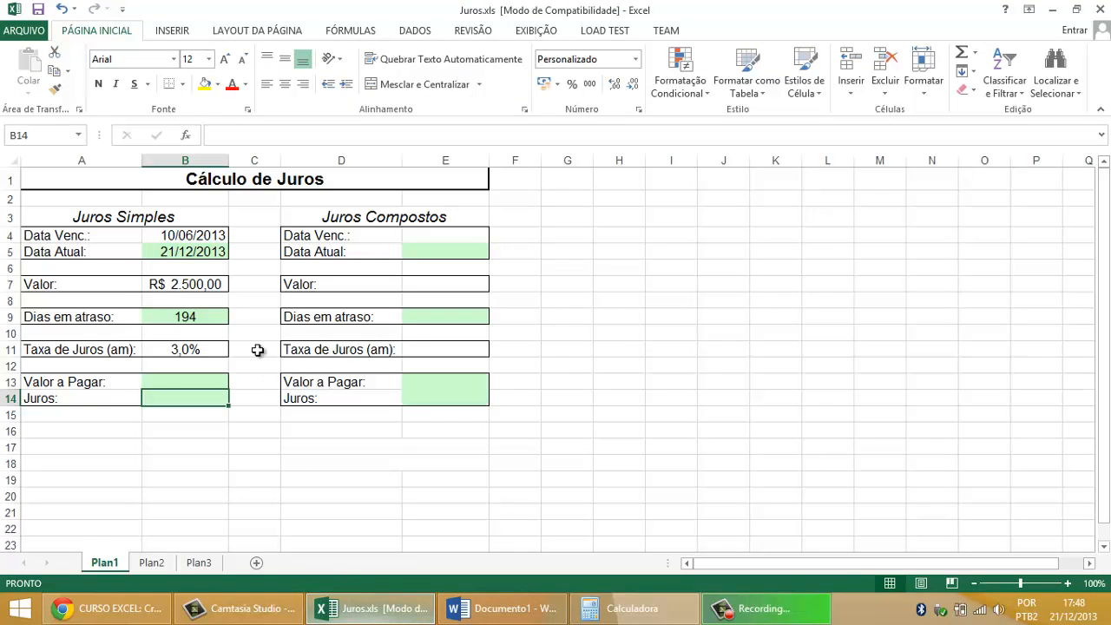
pyautogui.click(208, 318)
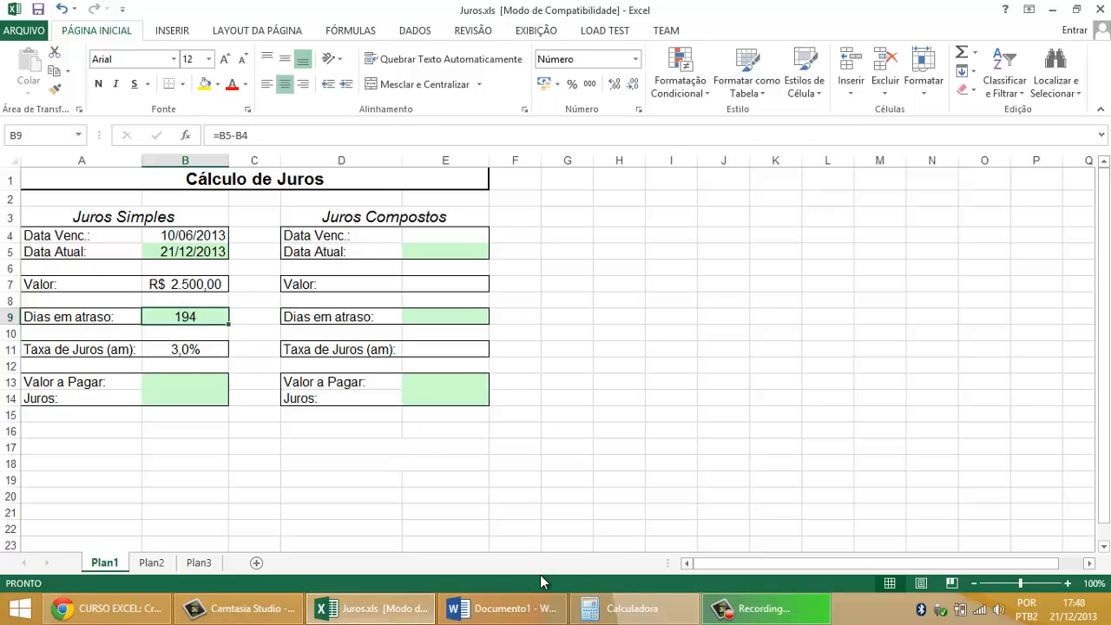
pyautogui.click(497, 609)
pyautogui.write('1')
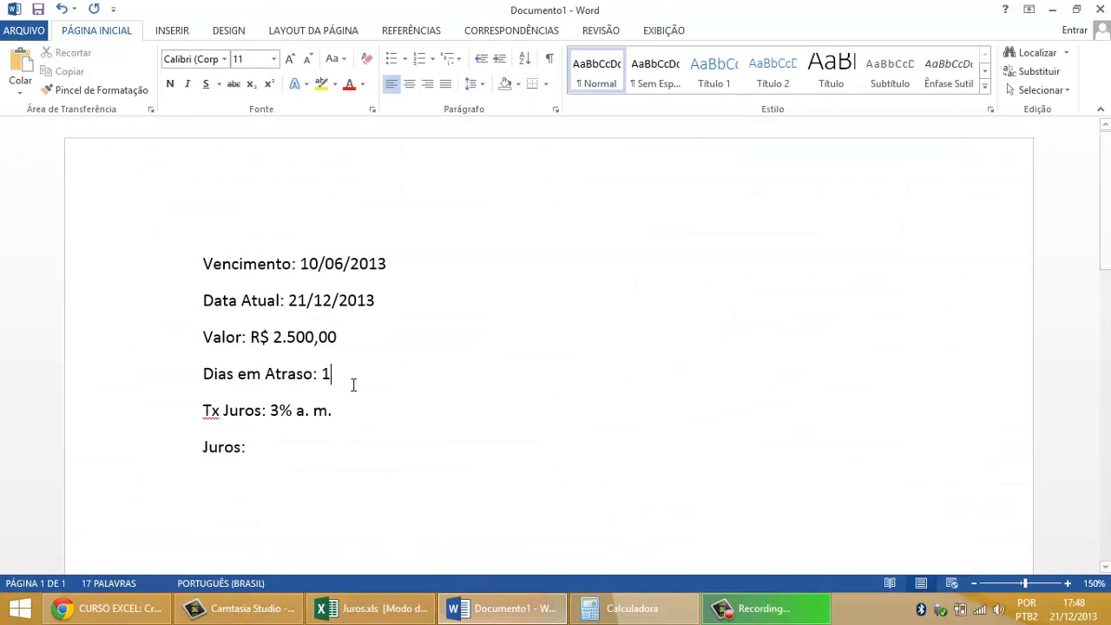
pyautogui.write('94 dias')
# Step: Compare the Dias em Atraso period in days with the monthly interest rate on the Tx Juros line
pyautogui.moveTo(203, 411); pyautogui.dragTo(340, 411)
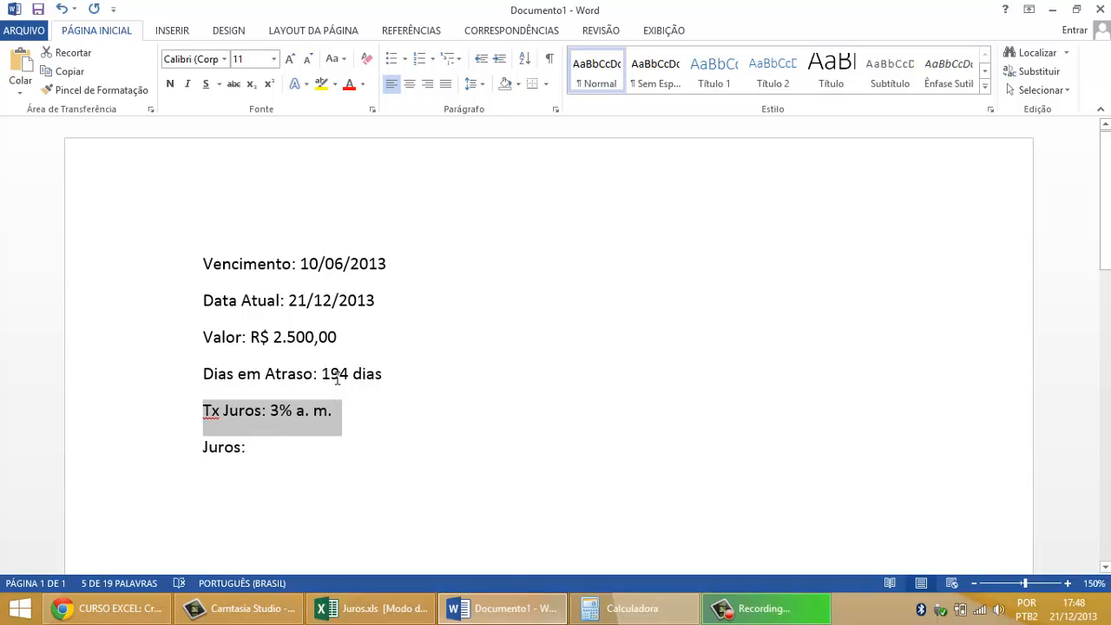
pyautogui.moveTo(383, 373); pyautogui.dragTo(322, 374)
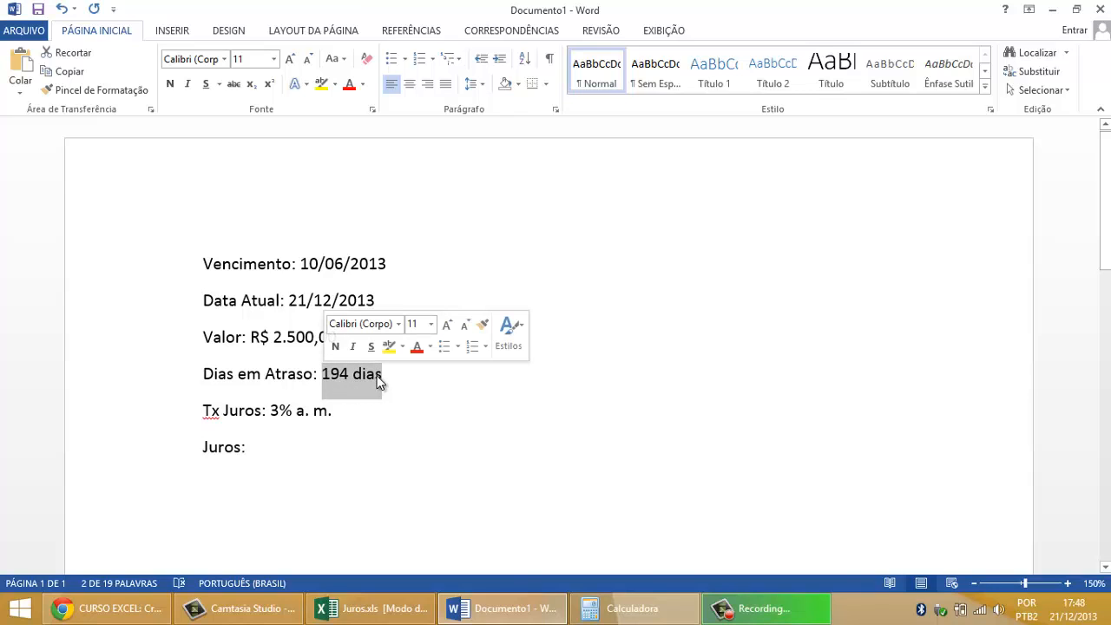
pyautogui.moveTo(273, 410); pyautogui.dragTo(332, 410)
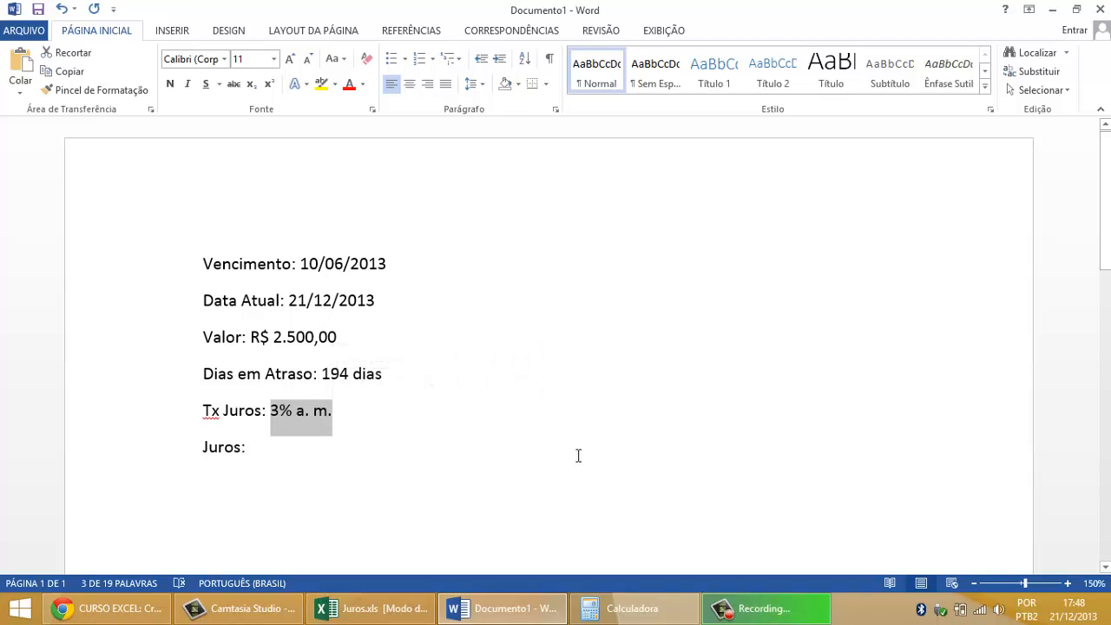
pyautogui.click(642, 426)
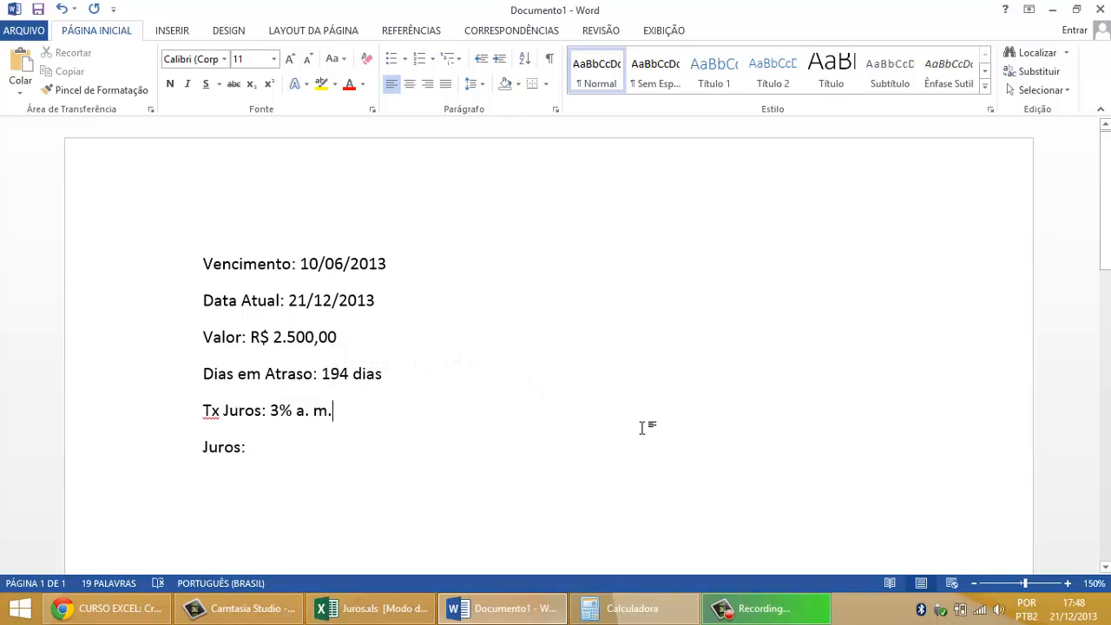
pyautogui.moveTo(322, 374); pyautogui.dragTo(390, 374)
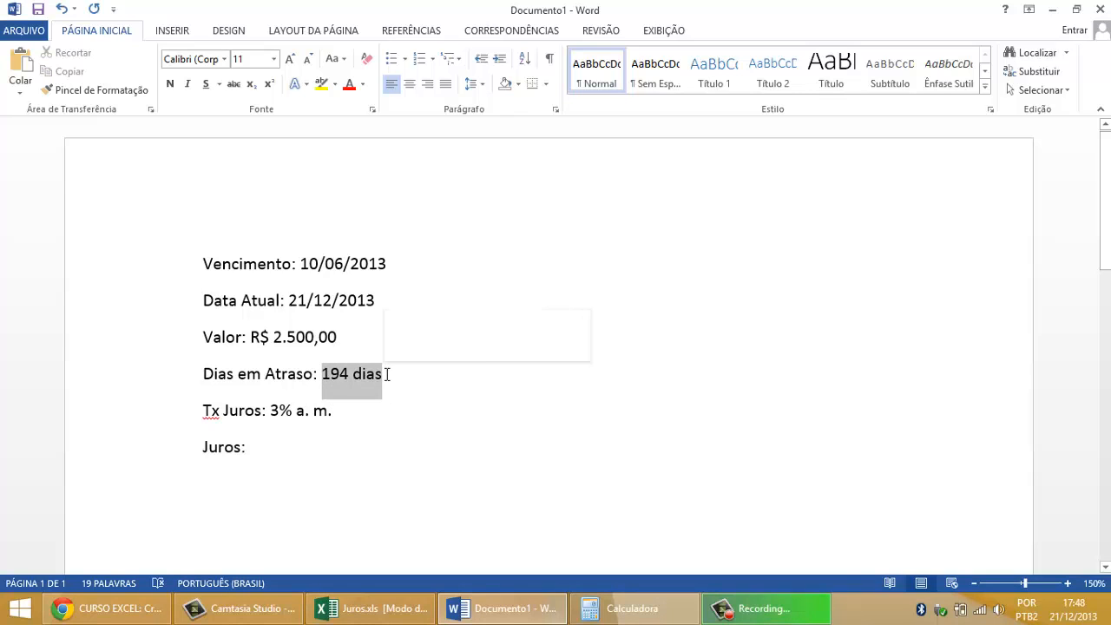
pyautogui.moveTo(270, 410); pyautogui.dragTo(318, 422)
# Step: Append the daily rate conversion "|| 3% am / 30 dias = 0,1% a.d." to the end of the Tx Juros line
pyautogui.click(405, 417)
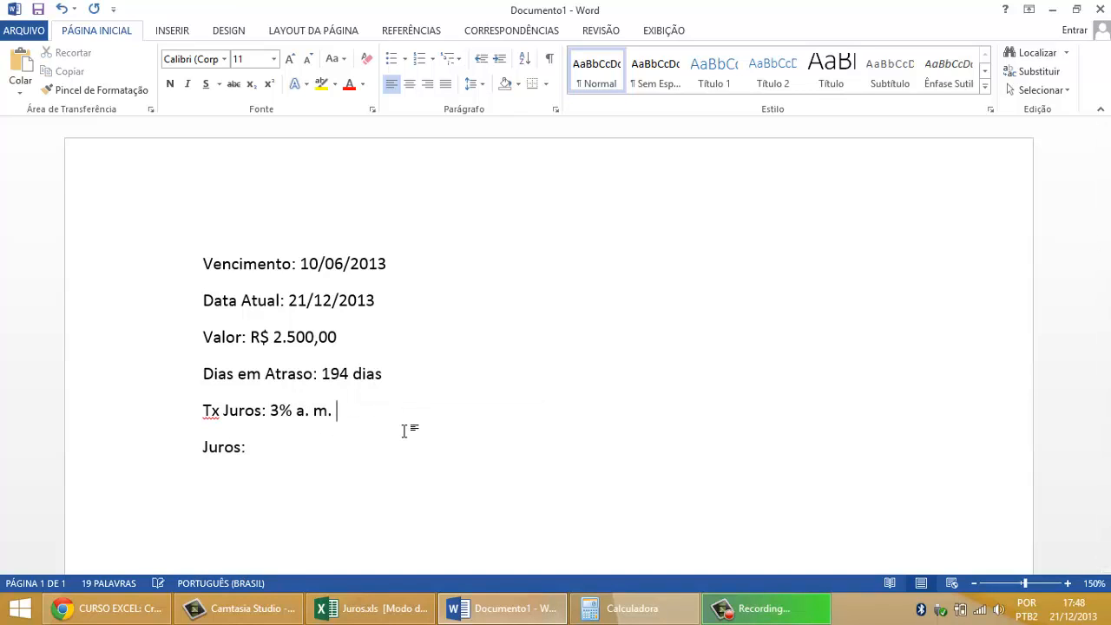
pyautogui.write('|| 3% am')
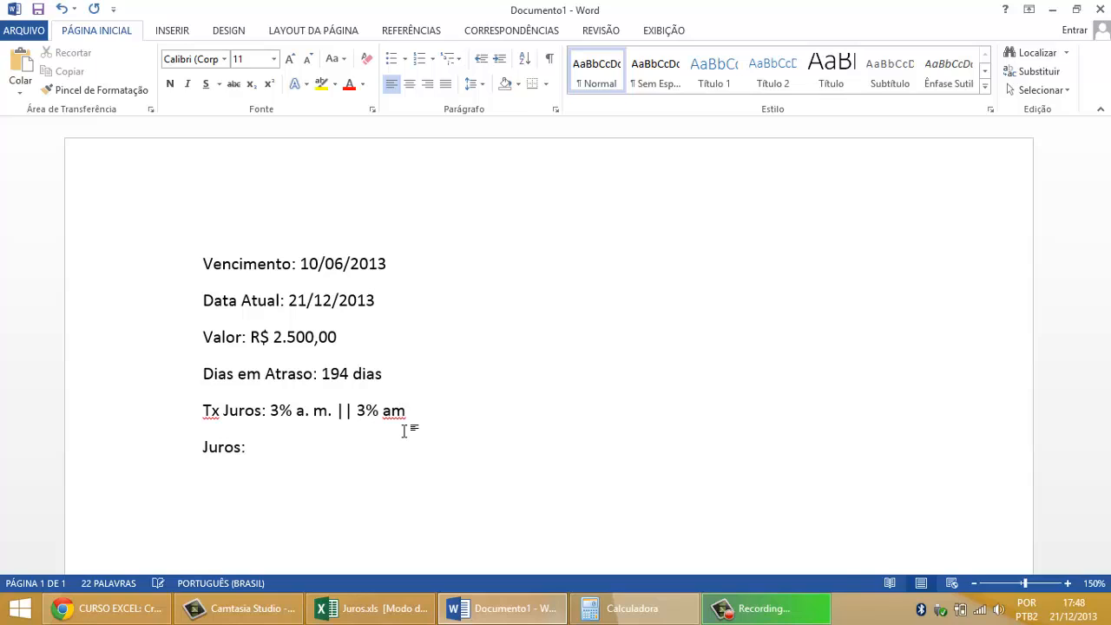
pyautogui.write(' / 30')
pyautogui.press('BackSpace')
pyautogui.press('BackSpace')
pyautogui.write('dias = 0,1%')
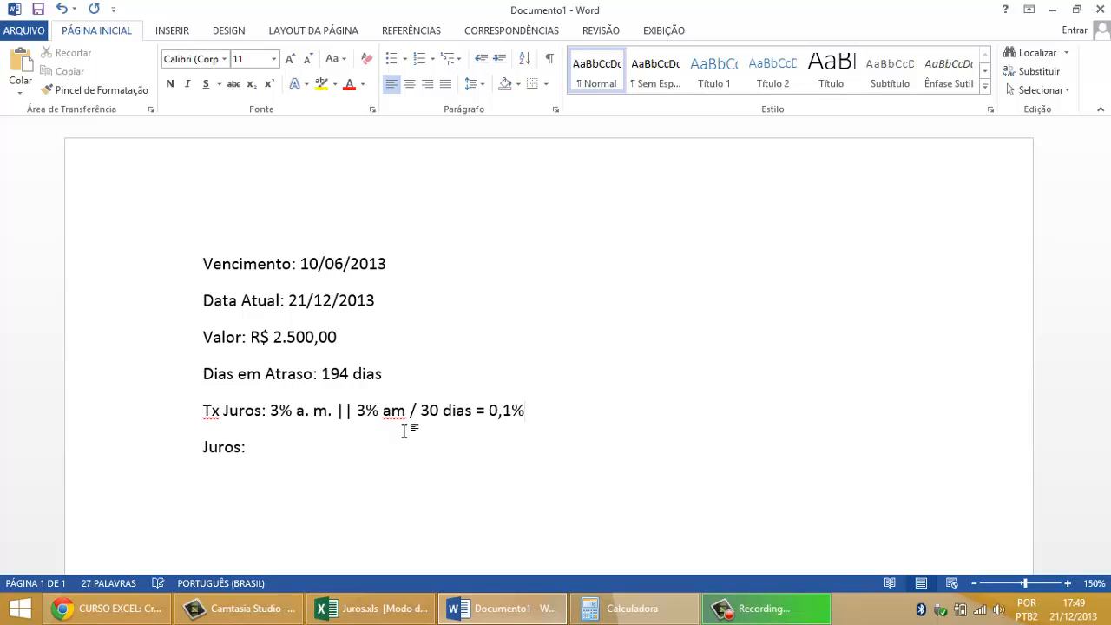
pyautogui.write(' a.d.')
# Step: Add periods to the "am" abbreviation in the rate conversion so that it reads "a.m."
pyautogui.click(393, 411)
pyautogui.write('.')
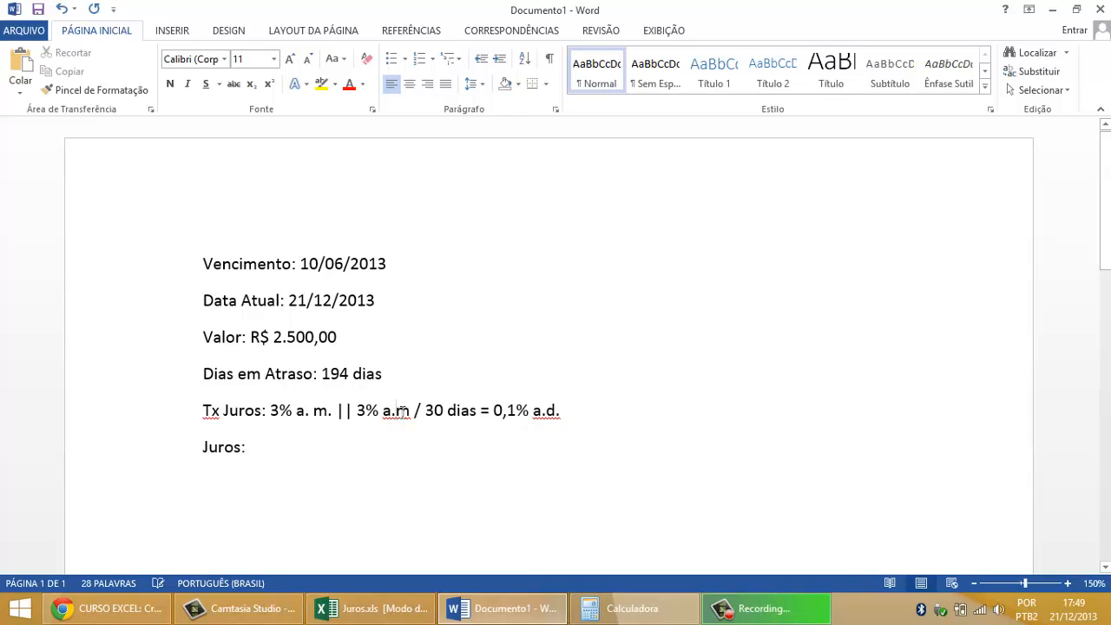
pyautogui.click(412, 412)
pyautogui.write('.')
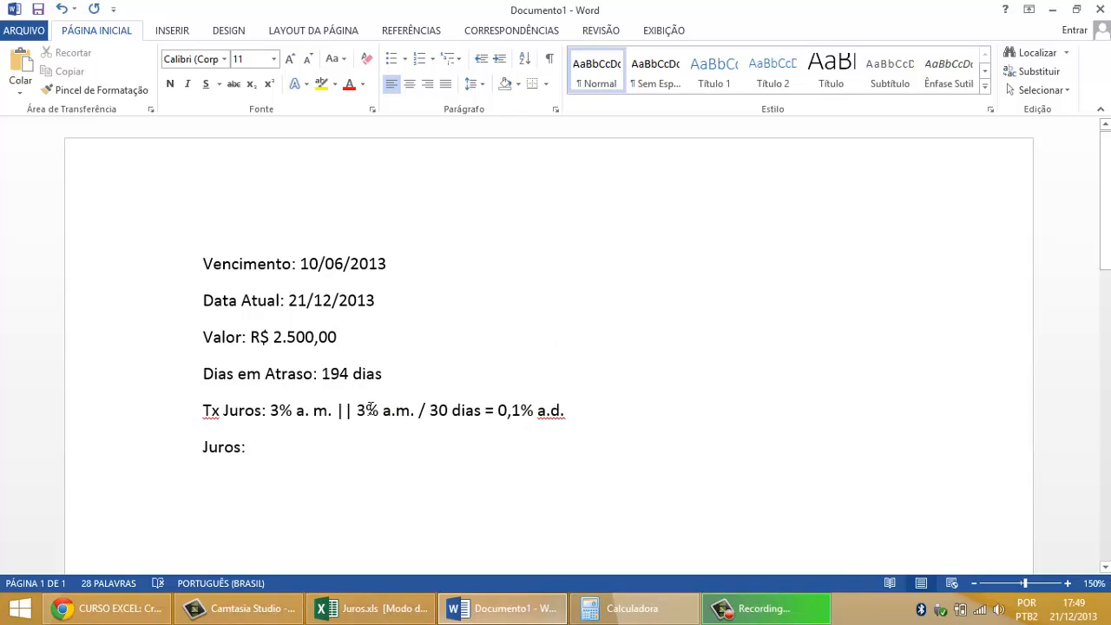
# Step: Review the monthly and daily rates on the Tx Juros line, and place the cursor at the end of the Juros line
pyautogui.doubleClick(371, 410)
pyautogui.click(496, 409)
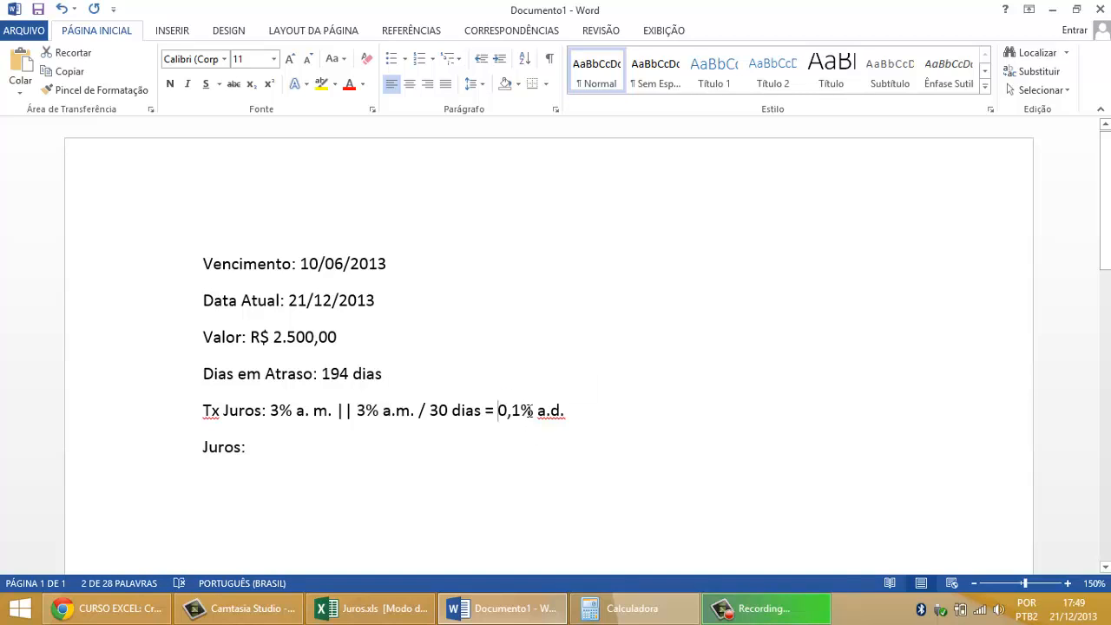
pyautogui.moveTo(529, 412); pyautogui.dragTo(567, 414)
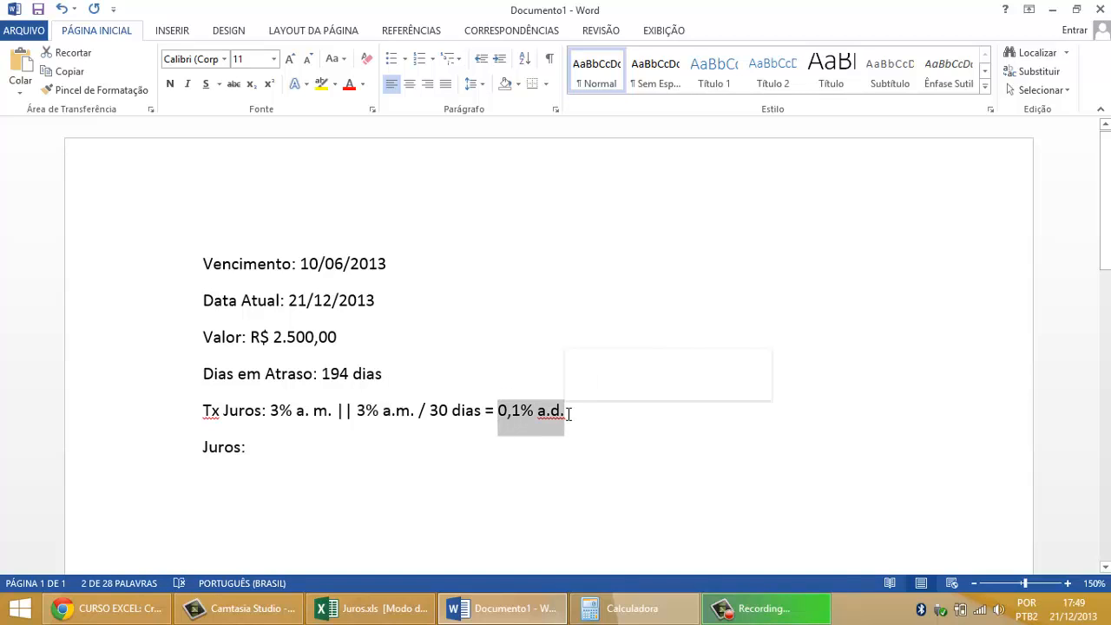
pyautogui.click(266, 444)
pyautogui.moveTo(200, 446); pyautogui.dragTo(273, 454)
pyautogui.click(276, 449)
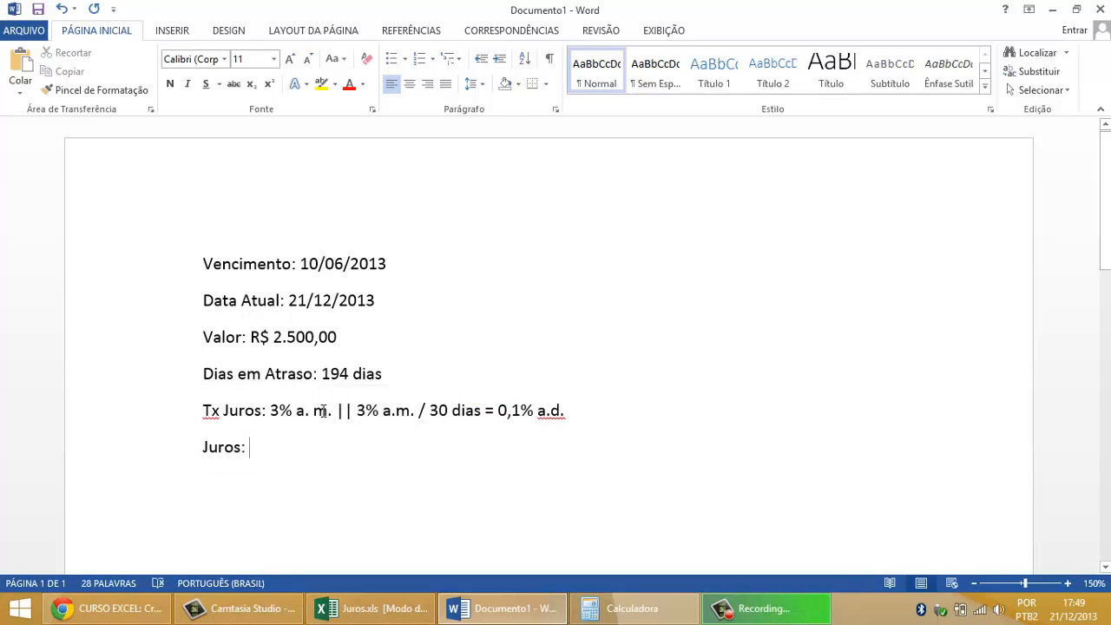
# Step: Build the product "194 dias x 0,1% a.d. =" on the Juros line by copying the overdue days and the daily rate
pyautogui.moveTo(323, 374)
pyautogui.mouseDown()
pyautogui.moveTo(367, 382)
pyautogui.moveTo(322, 384)
pyautogui.mouseUp()
pyautogui.hotkey('ctrl', 'c')
pyautogui.click(271, 452)
pyautogui.hotkey('ctrl', 'v')
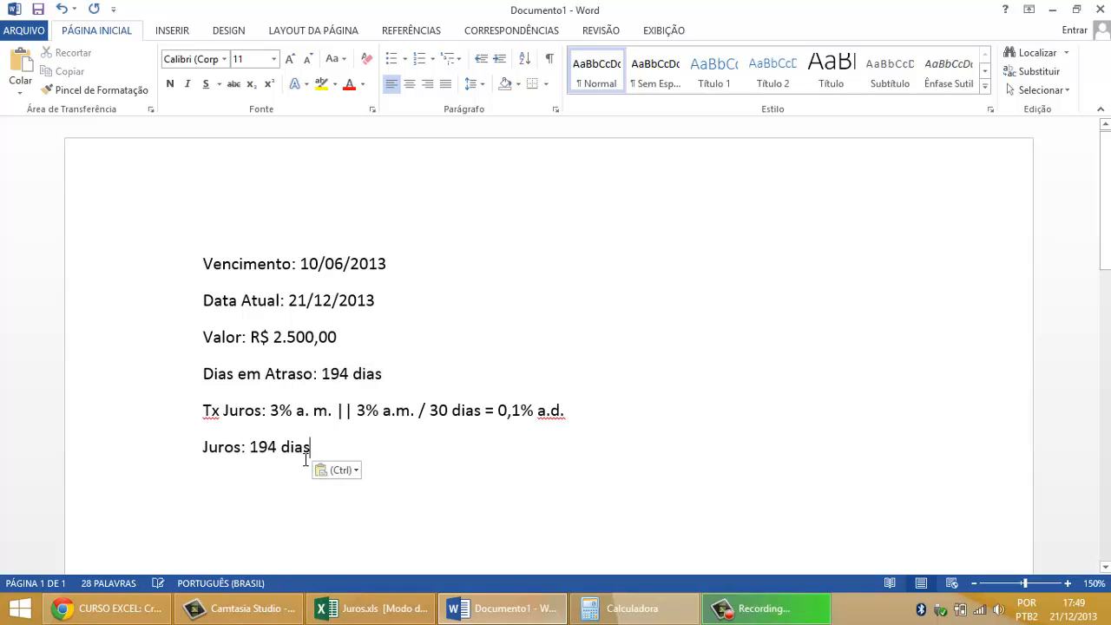
pyautogui.write('x')
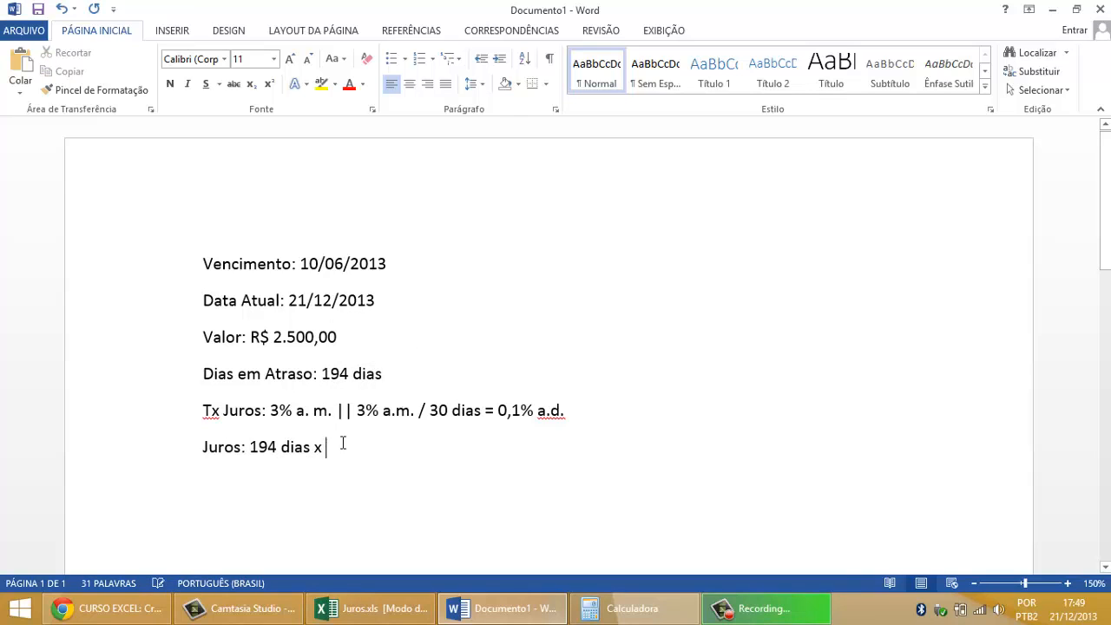
pyautogui.click(502, 409)
pyautogui.moveTo(523, 408); pyautogui.dragTo(565, 410)
pyautogui.hotkey('ctrl', 'c')
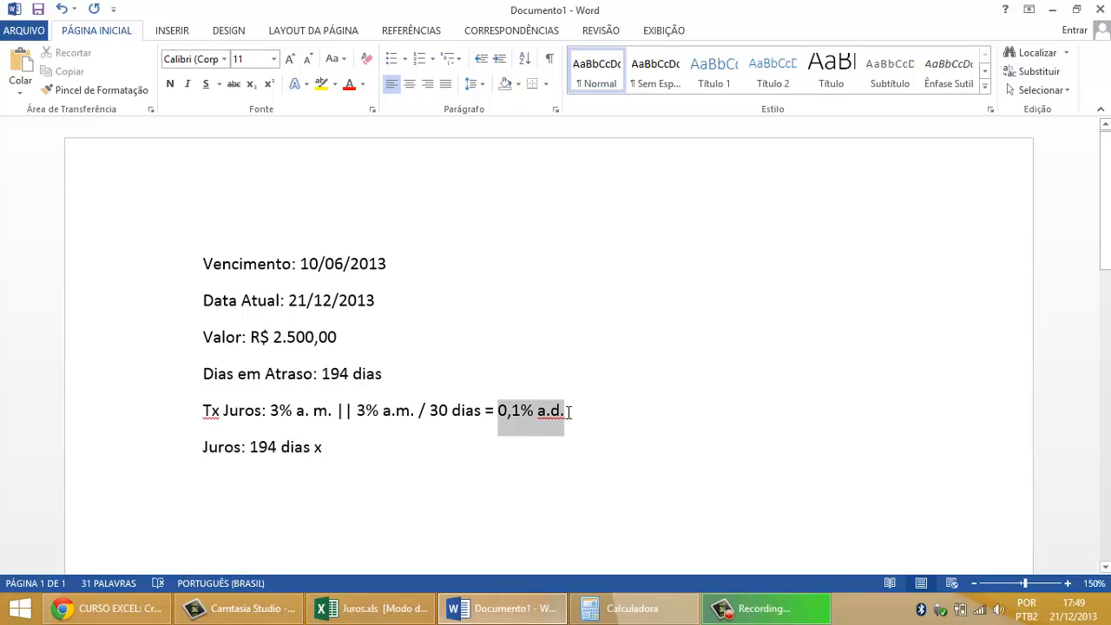
pyautogui.click(353, 449)
pyautogui.hotkey('ctrl', 'v')
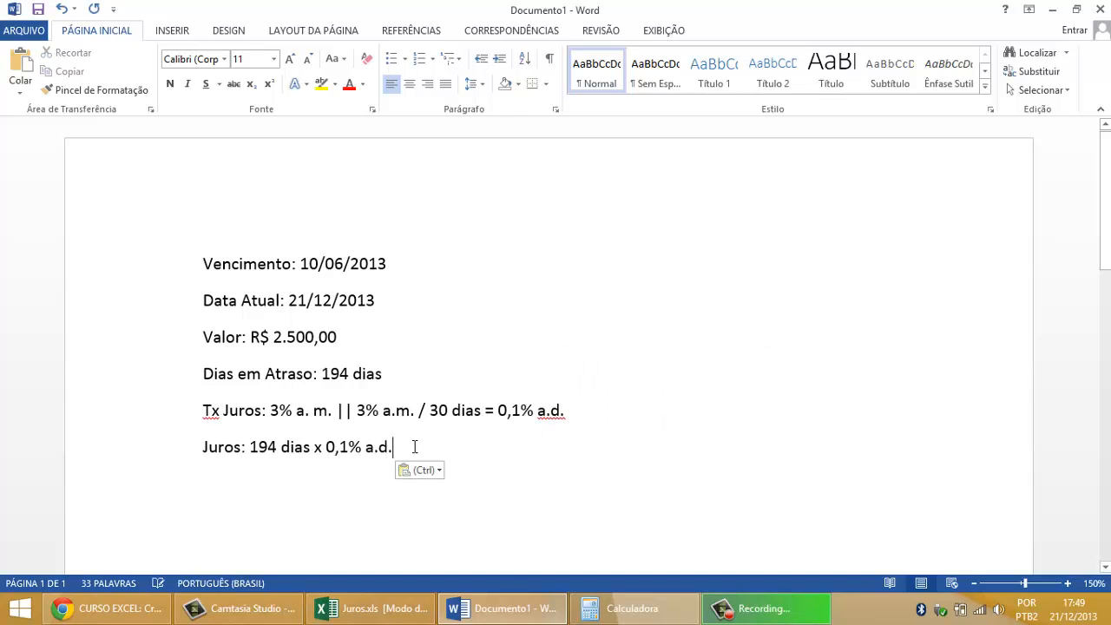
pyautogui.write('=')
# Step: Enter 19,4% as the result of multiplying the days by the daily rate on the Juros line
pyautogui.moveTo(250, 447); pyautogui.dragTo(395, 448)
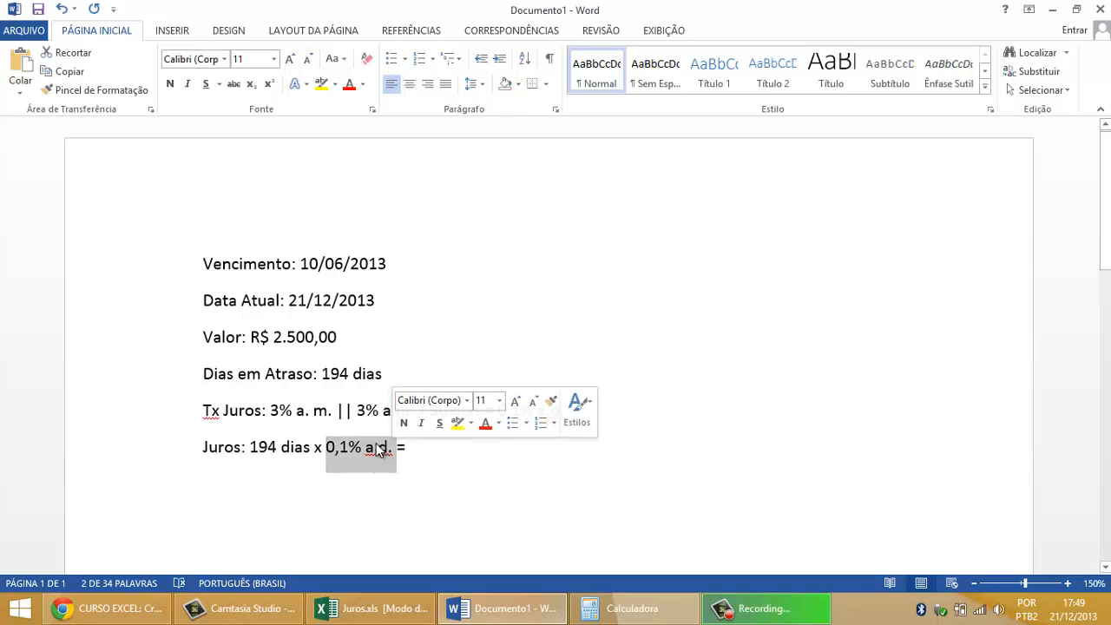
pyautogui.click(496, 493)
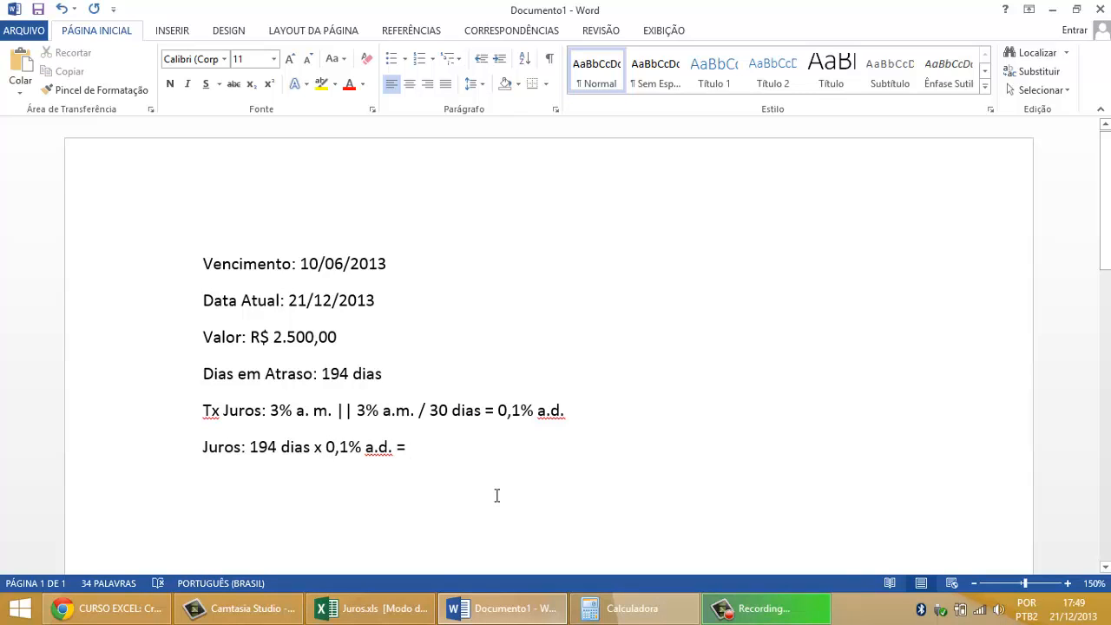
pyautogui.write('19,4')
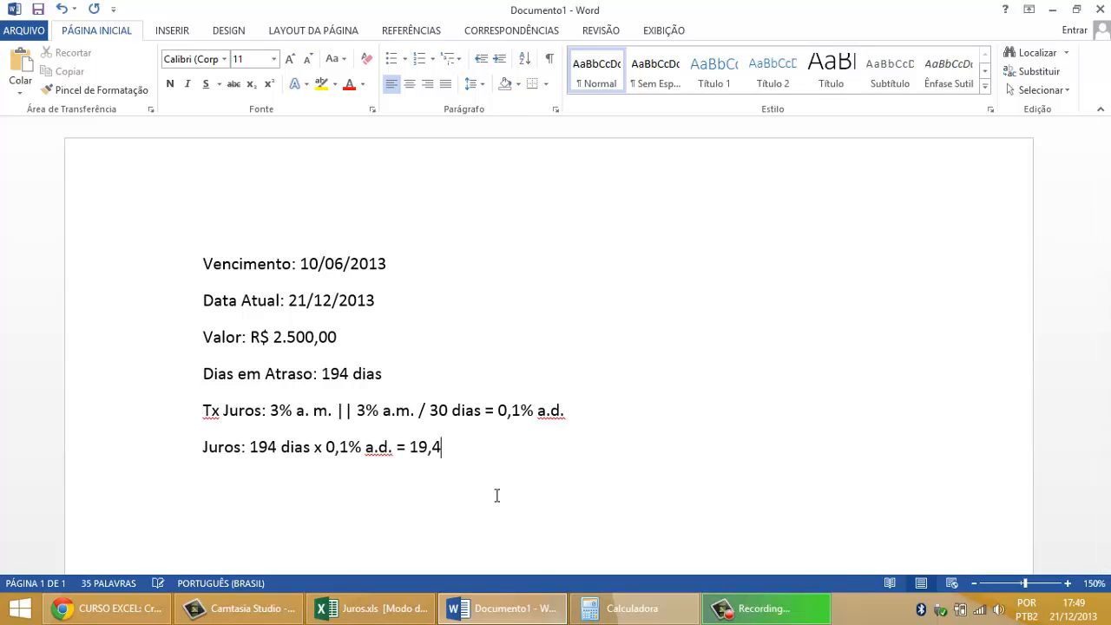
pyautogui.write('%')
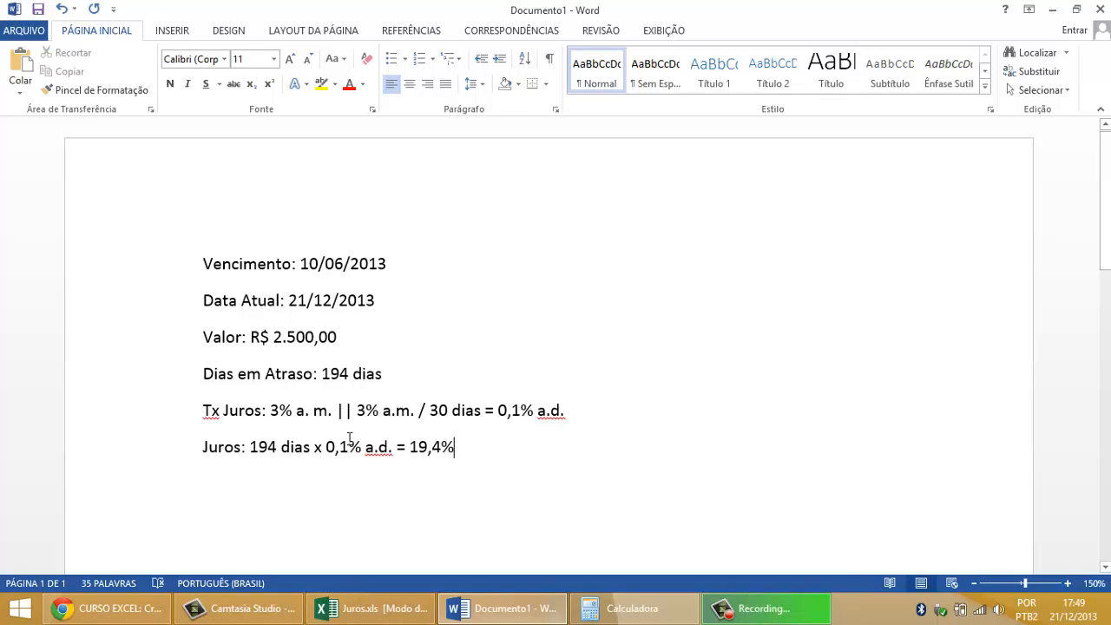
# Step: Review how the monthly rate, daily rate and days in arrears lead to the percentage on the Juros line
pyautogui.moveTo(271, 410); pyautogui.dragTo(317, 415)
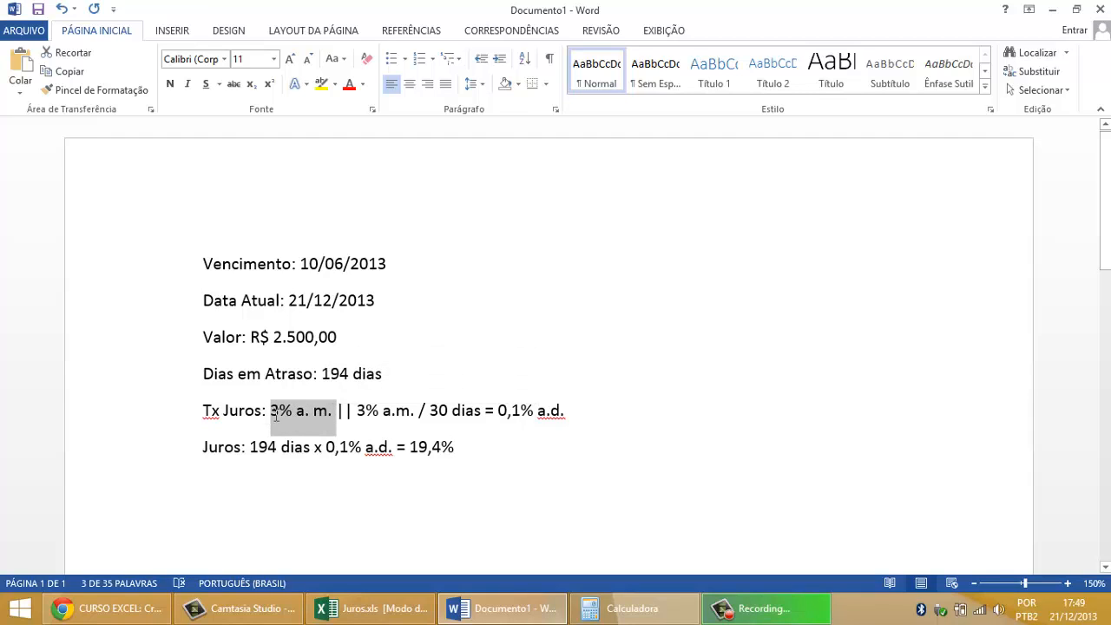
pyautogui.doubleClick(423, 411)
pyautogui.moveTo(455, 408); pyautogui.dragTo(569, 414)
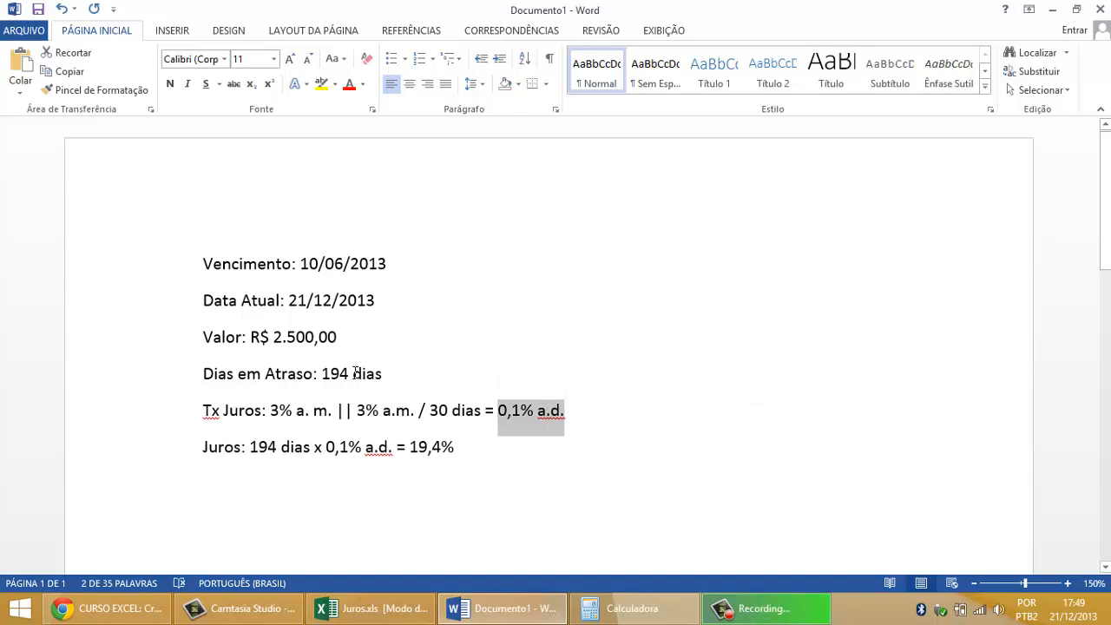
pyautogui.moveTo(353, 374); pyautogui.dragTo(384, 374)
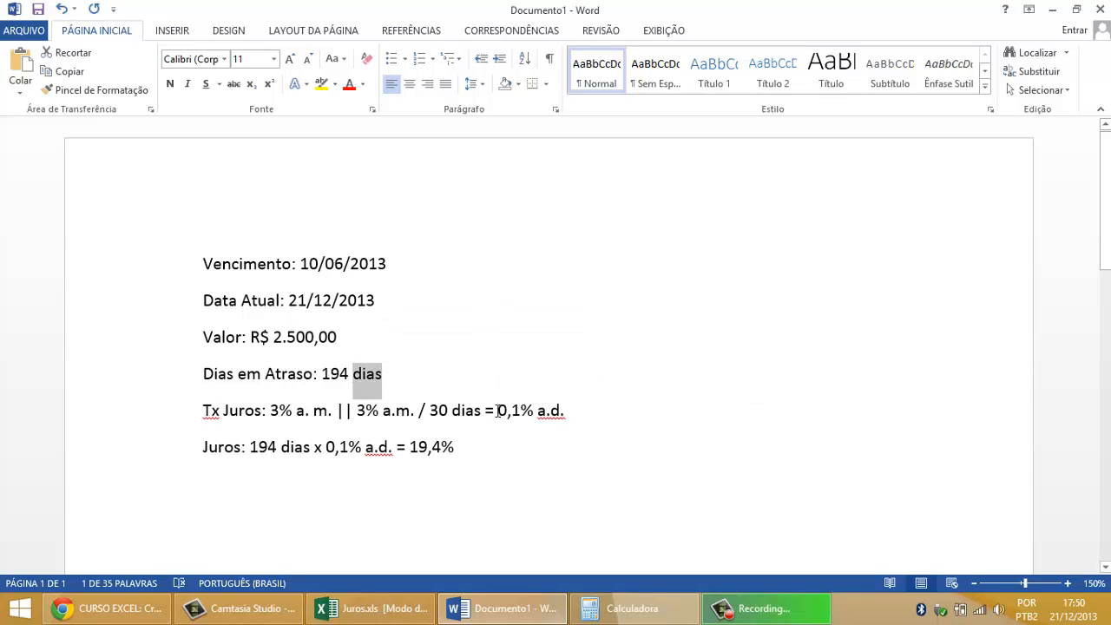
pyautogui.moveTo(499, 412); pyautogui.dragTo(574, 410)
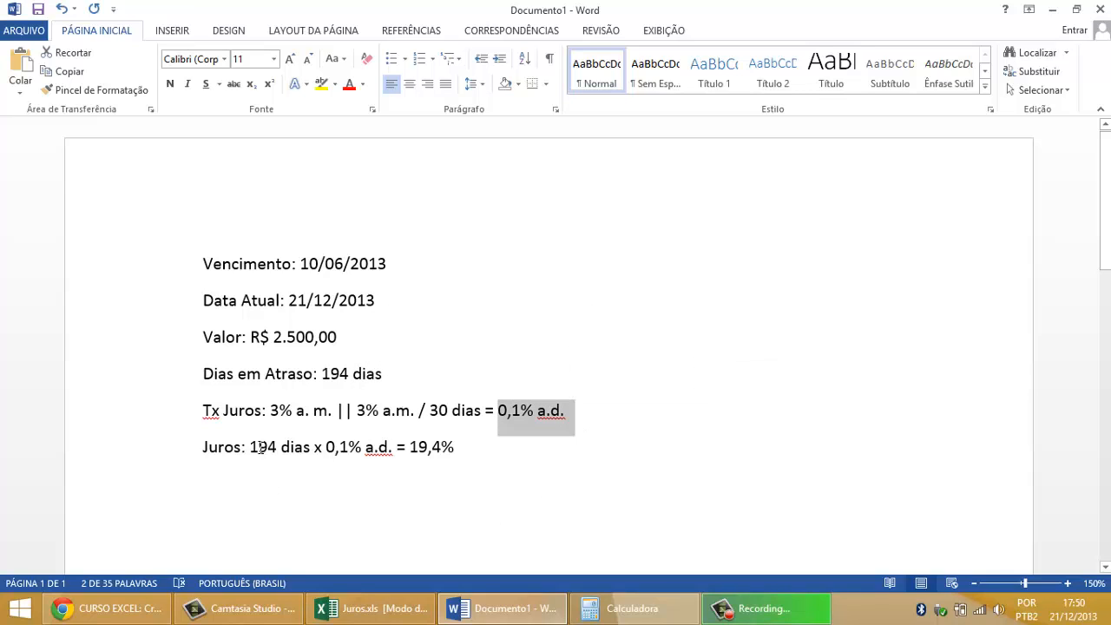
pyautogui.moveTo(250, 447); pyautogui.dragTo(313, 447)
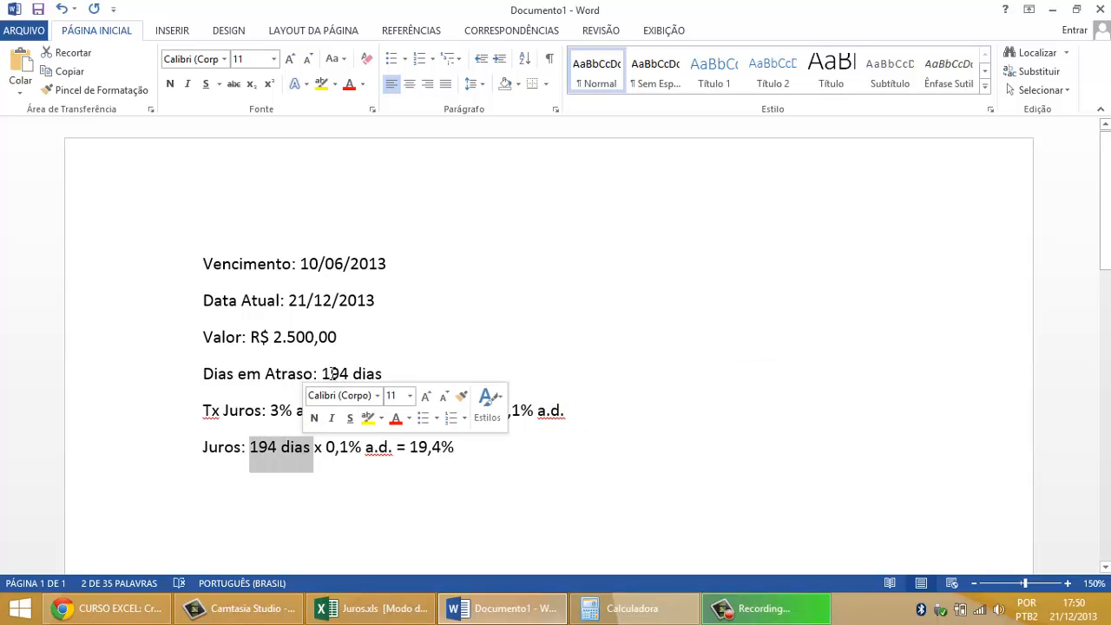
pyautogui.moveTo(326, 447); pyautogui.dragTo(415, 458)
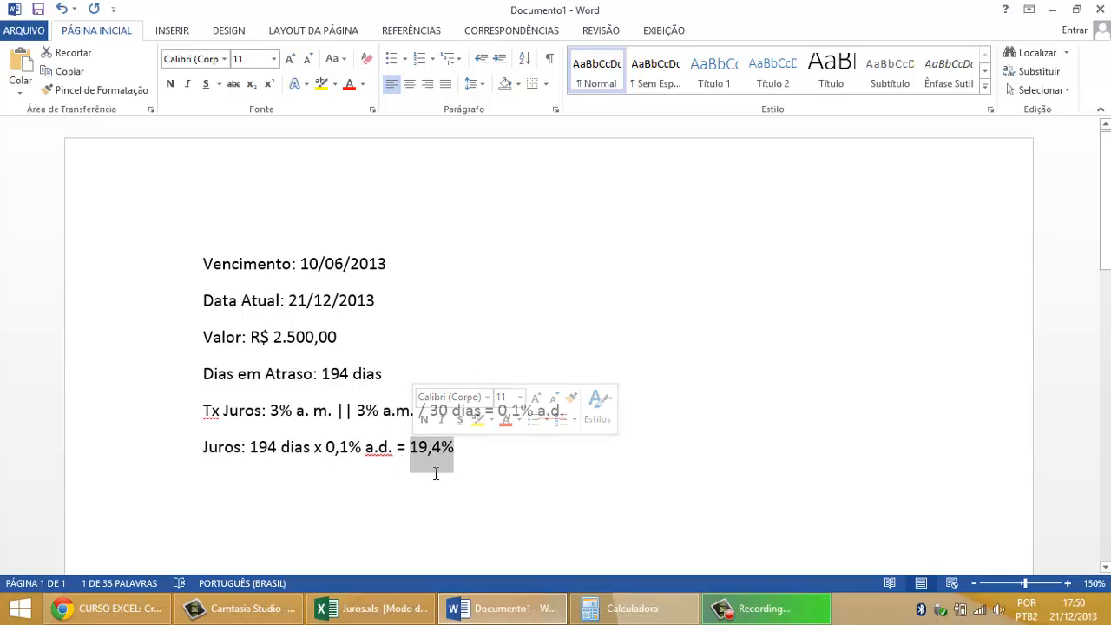
# Step: Append "||" to the Juros line, followed by a copy of the Valor amount R$ 2.500,00 and "x"
pyautogui.click(460, 460)
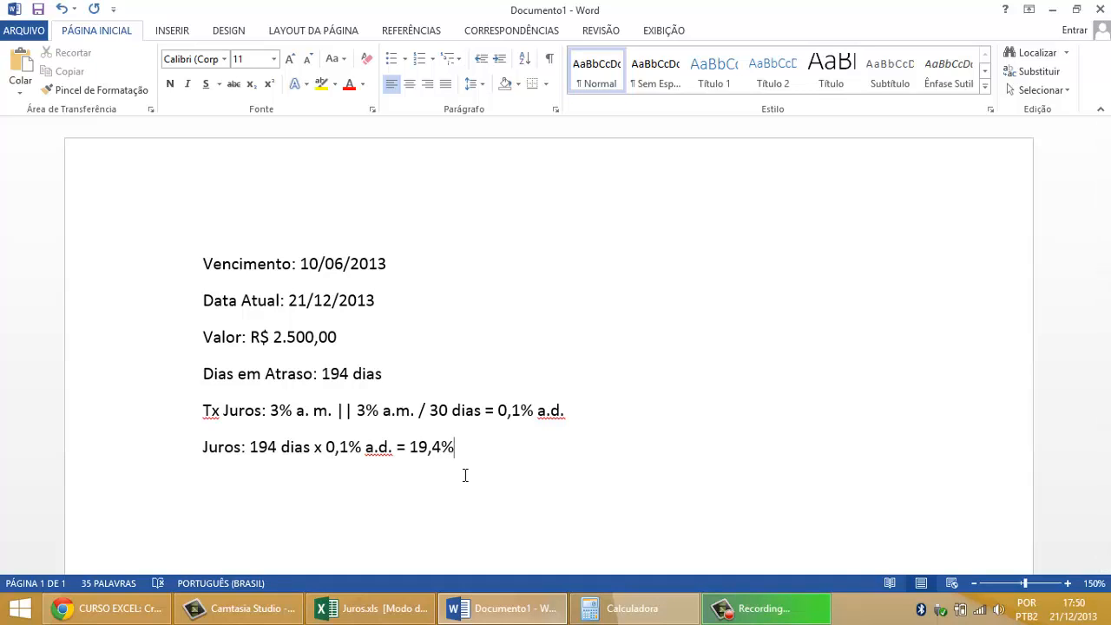
pyautogui.write('||')
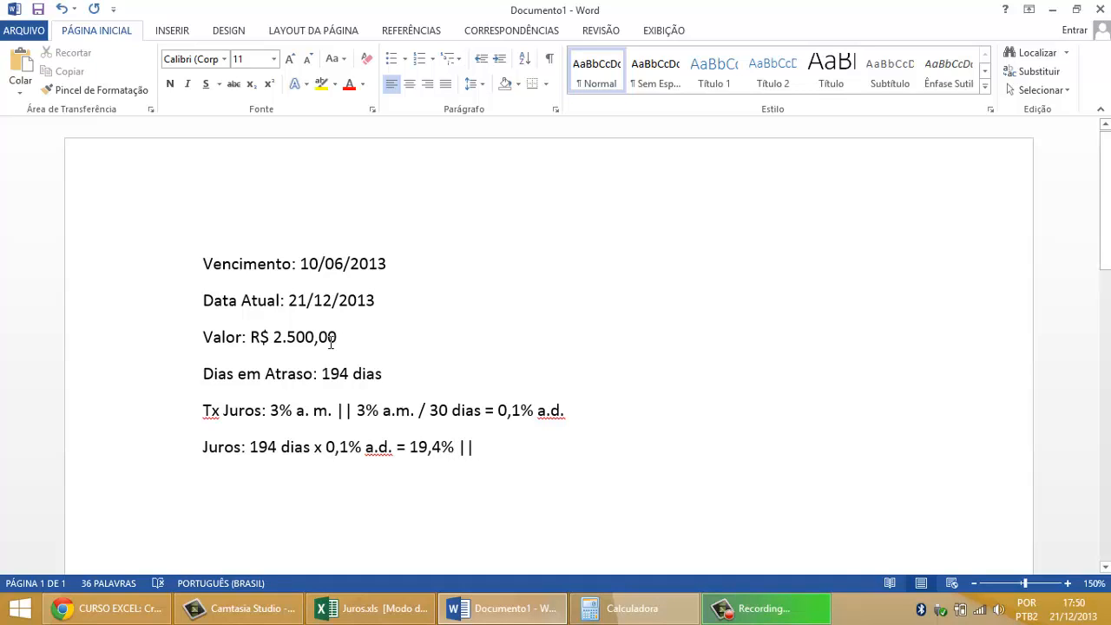
pyautogui.moveTo(340, 338); pyautogui.dragTo(252, 338)
pyautogui.hotkey('ctrl', 'c')
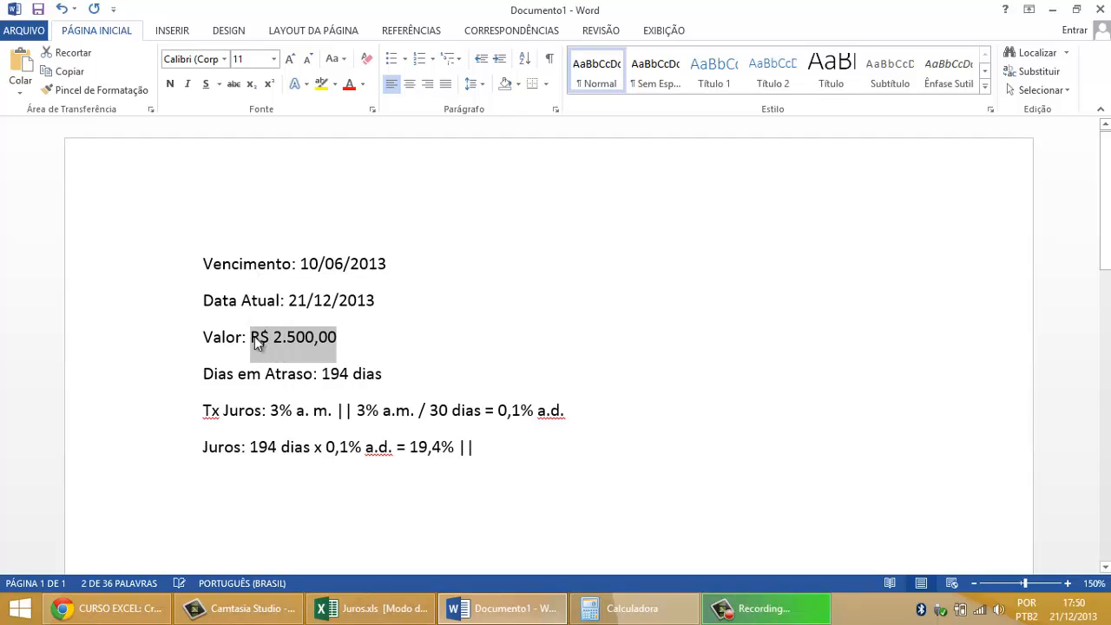
pyautogui.click(495, 442)
pyautogui.hotkey('ctrl', 'v')
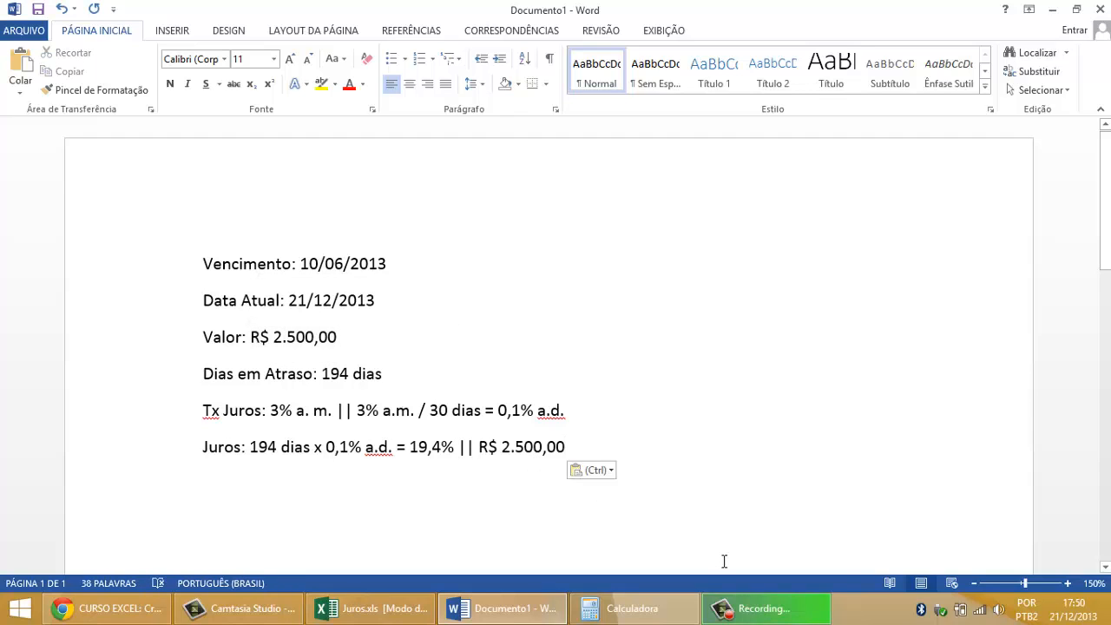
pyautogui.write('x')
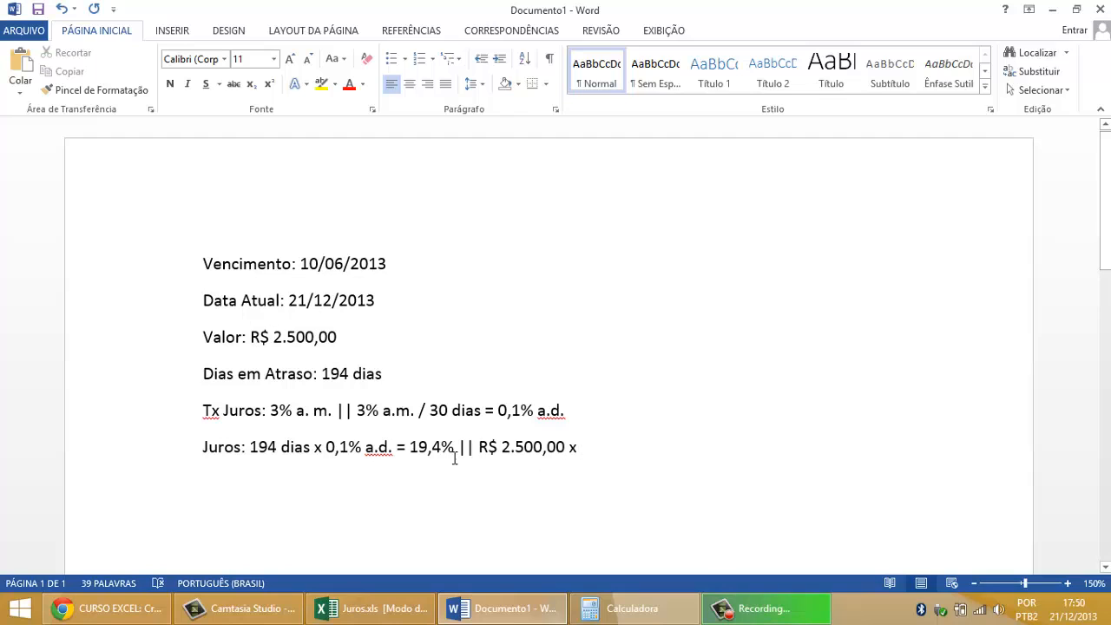
# Step: Copy the 19,4% total rate after the multiplication sign at the end of the Juros line and add "="
pyautogui.moveTo(455, 449); pyautogui.dragTo(414, 452)
pyautogui.hotkey('ctrl', 'c')
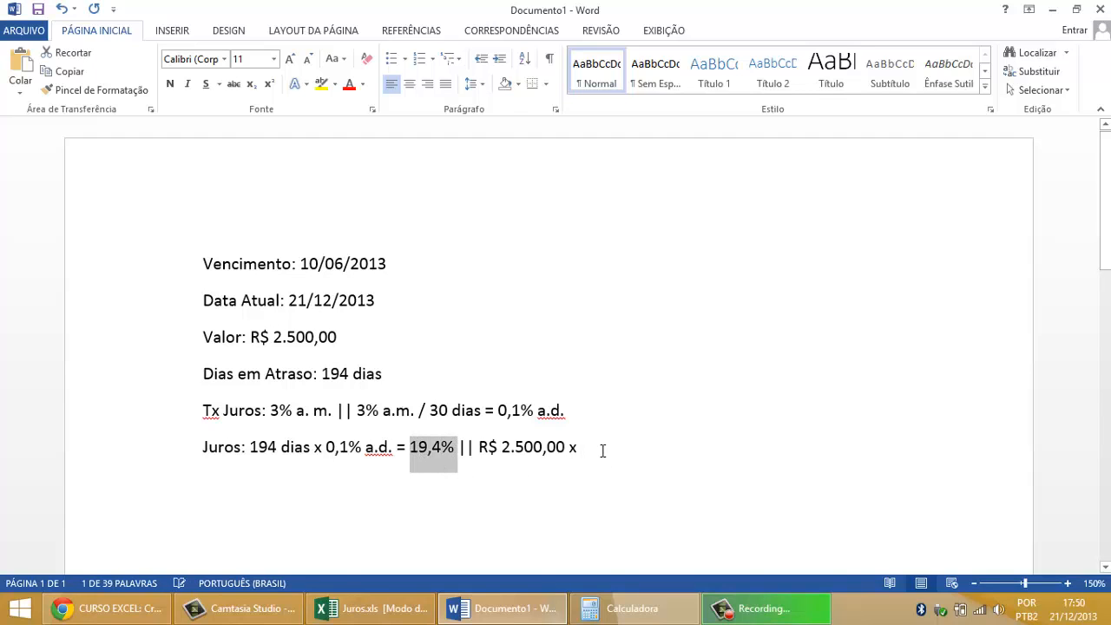
pyautogui.click(603, 449)
pyautogui.hotkey('ctrl', 'v')
pyautogui.write('=')
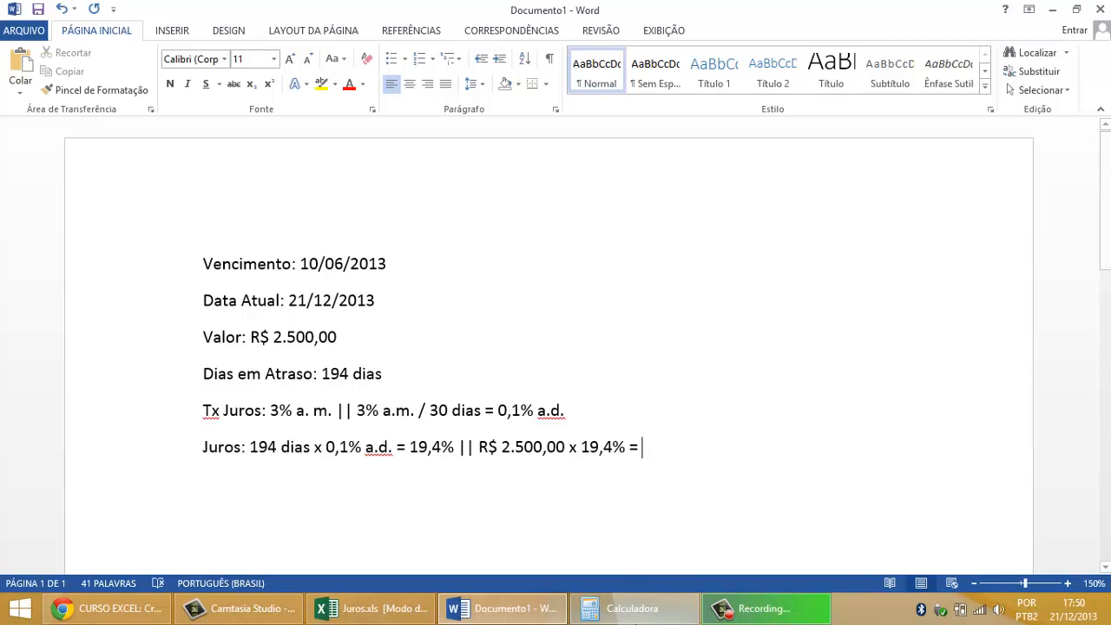
# Step: Switch to the Calculator, move it clear of the text, and calculate 19,4% of 2500
pyautogui.click(632, 609)
pyautogui.moveTo(693, 248); pyautogui.dragTo(807, 149)
pyautogui.press('Escape')
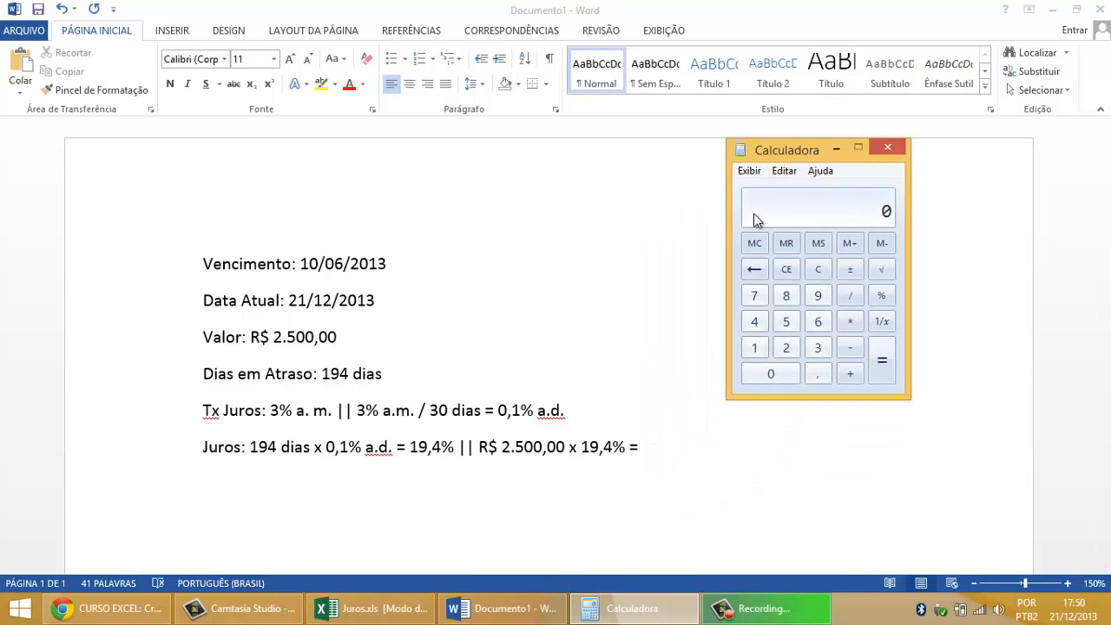
pyautogui.click(785, 347)
pyautogui.click(786, 322)
pyautogui.doubleClick(779, 374)
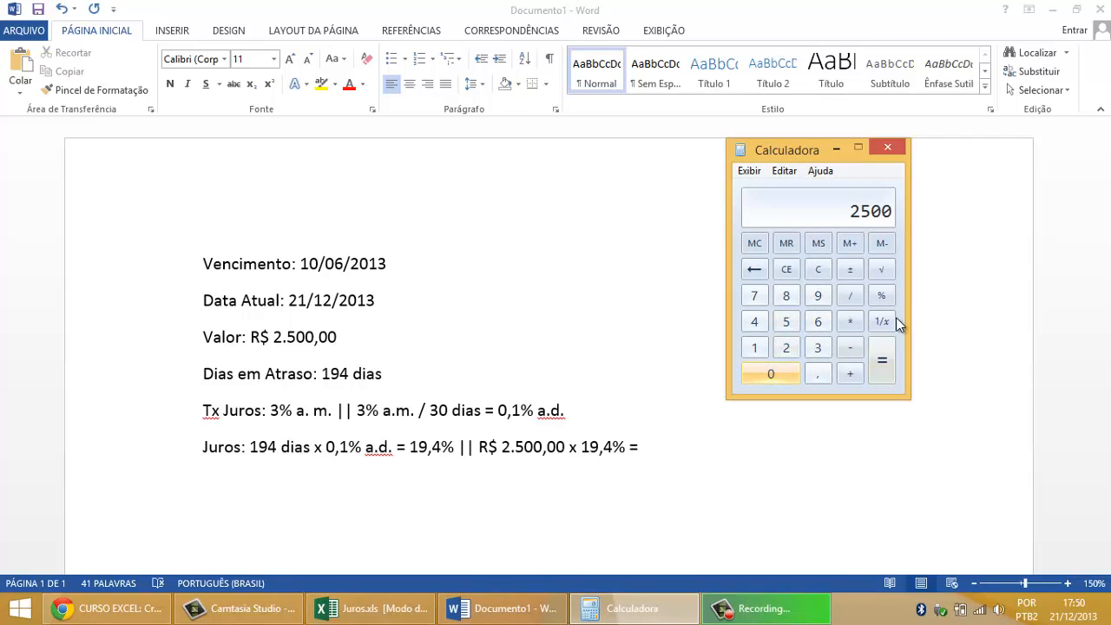
pyautogui.click(850, 321)
pyautogui.click(752, 349)
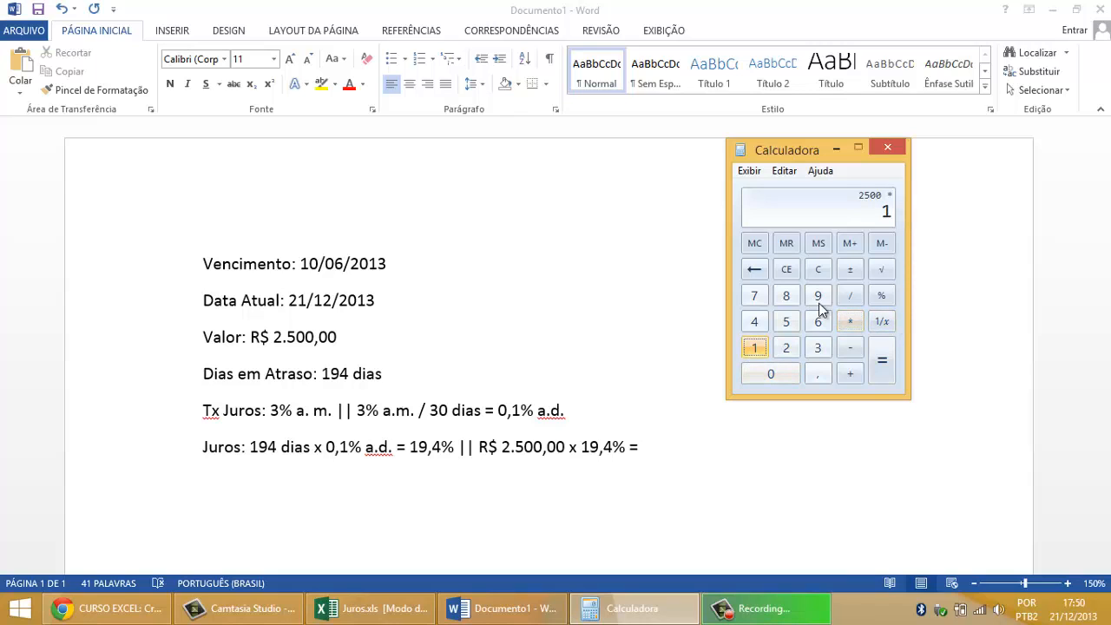
pyautogui.click(818, 296)
pyautogui.click(818, 373)
pyautogui.click(753, 323)
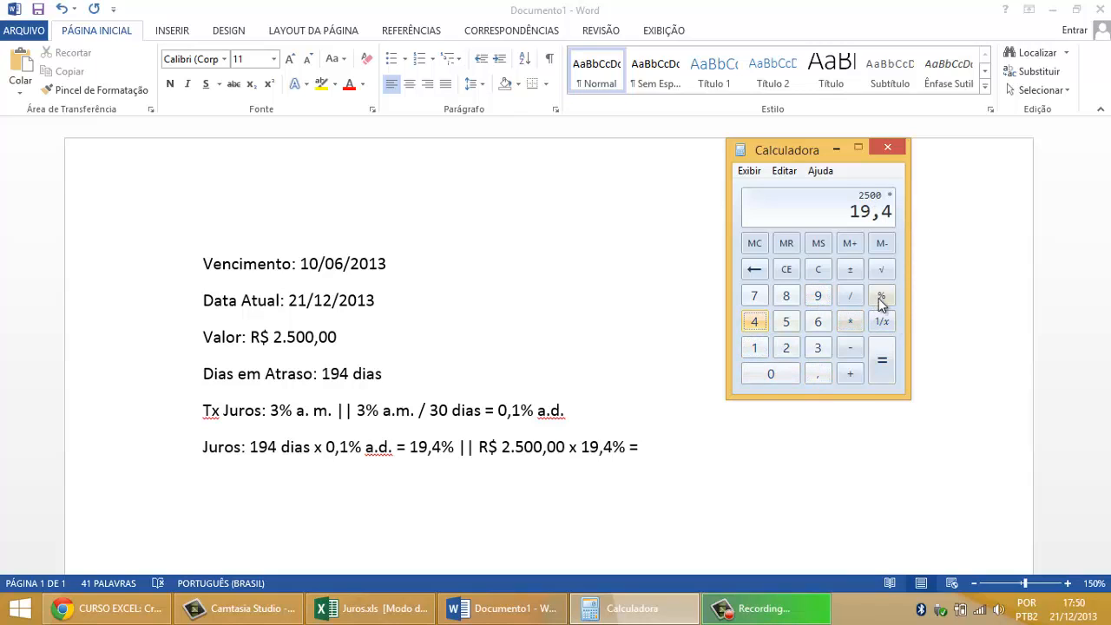
pyautogui.click(882, 296)
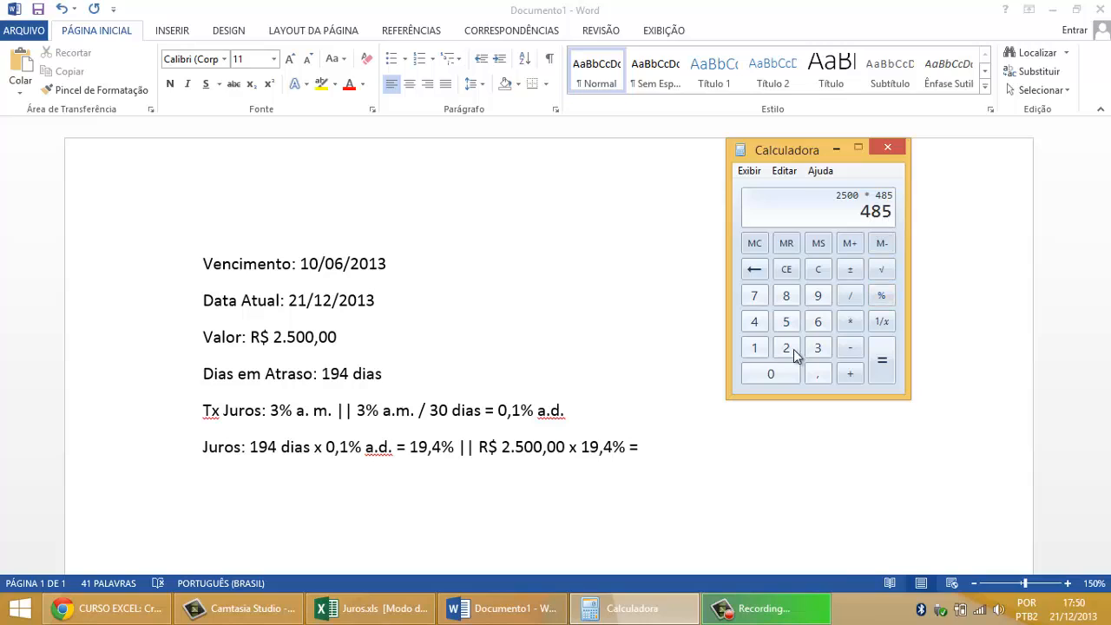
# Step: Return to Word and enter R$ 485,00 as the final result on the Juros line, checking the amount against the Calculator
pyautogui.click(668, 448)
pyautogui.write('R$')
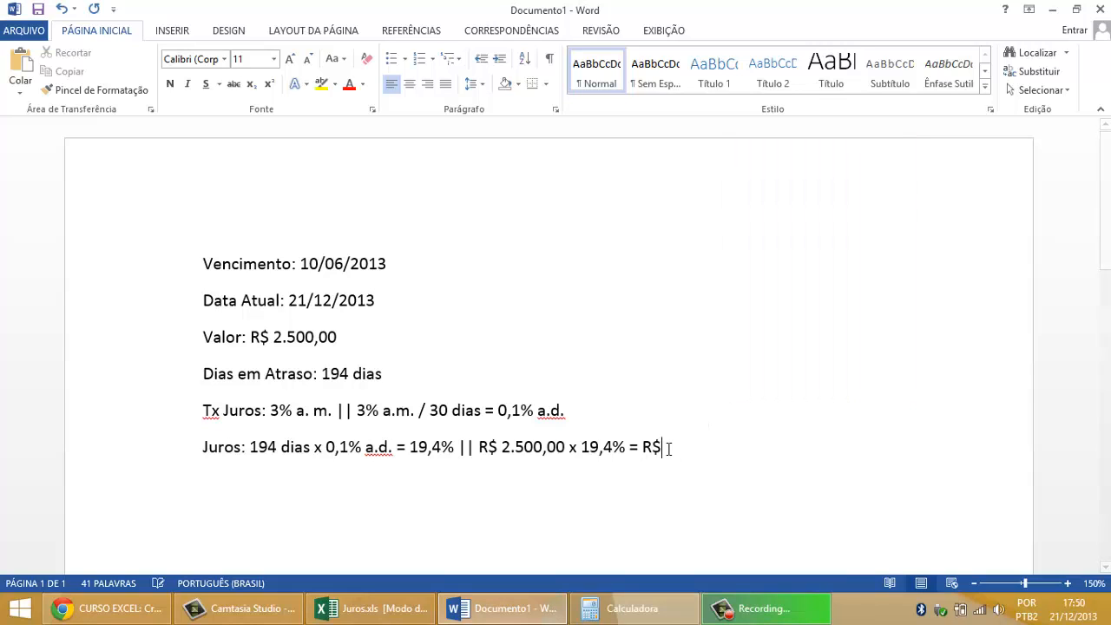
pyautogui.write(' 485,00')
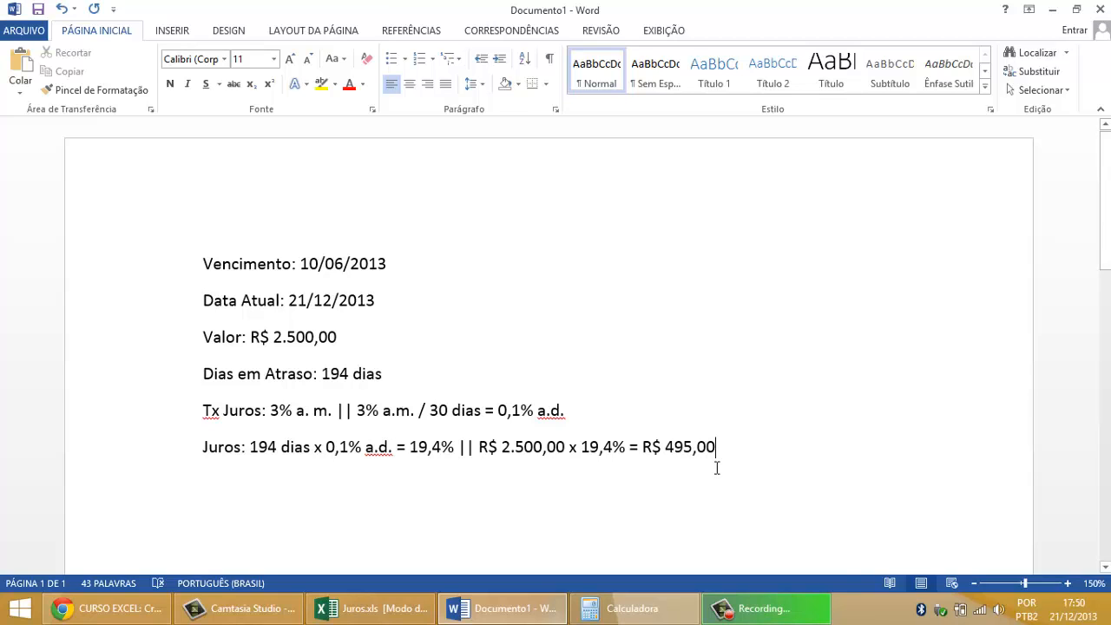
pyautogui.click(618, 611)
pyautogui.click(618, 611)
pyautogui.moveTo(685, 446); pyautogui.dragTo(676, 445)
pyautogui.write('8')
pyautogui.click(718, 300)
# Step: Review the whole worked example, from the daily rate and accumulated percentage to the interest amount on the Juros line
pyautogui.moveTo(738, 444); pyautogui.dragTo(145, 258)
pyautogui.moveTo(738, 456); pyautogui.dragTo(206, 257)
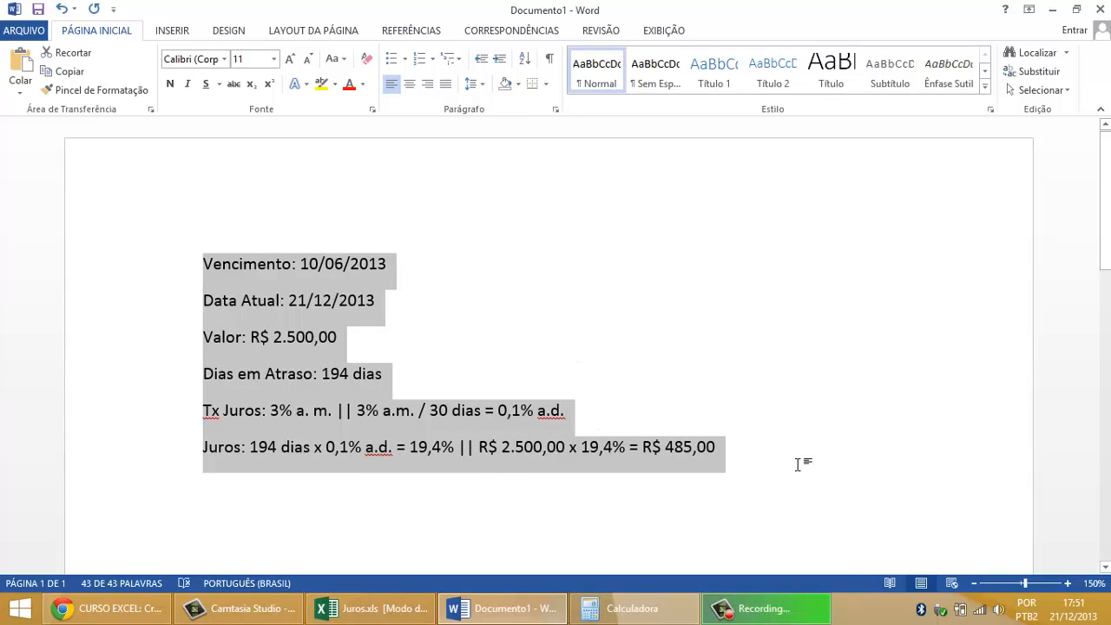
pyautogui.click(898, 496)
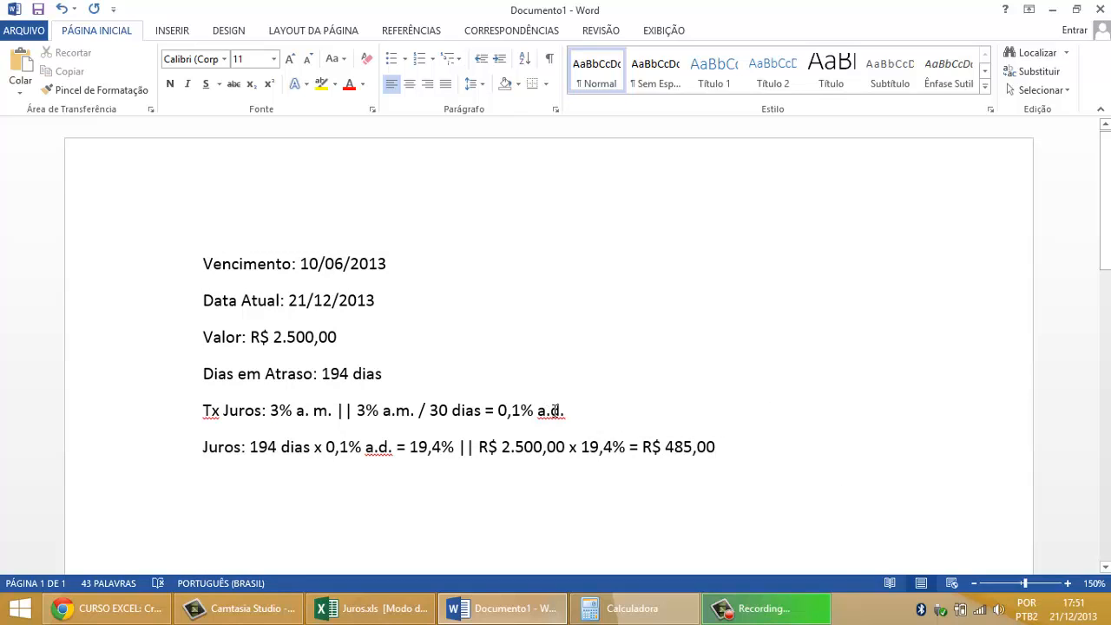
pyautogui.moveTo(570, 411); pyautogui.dragTo(485, 413)
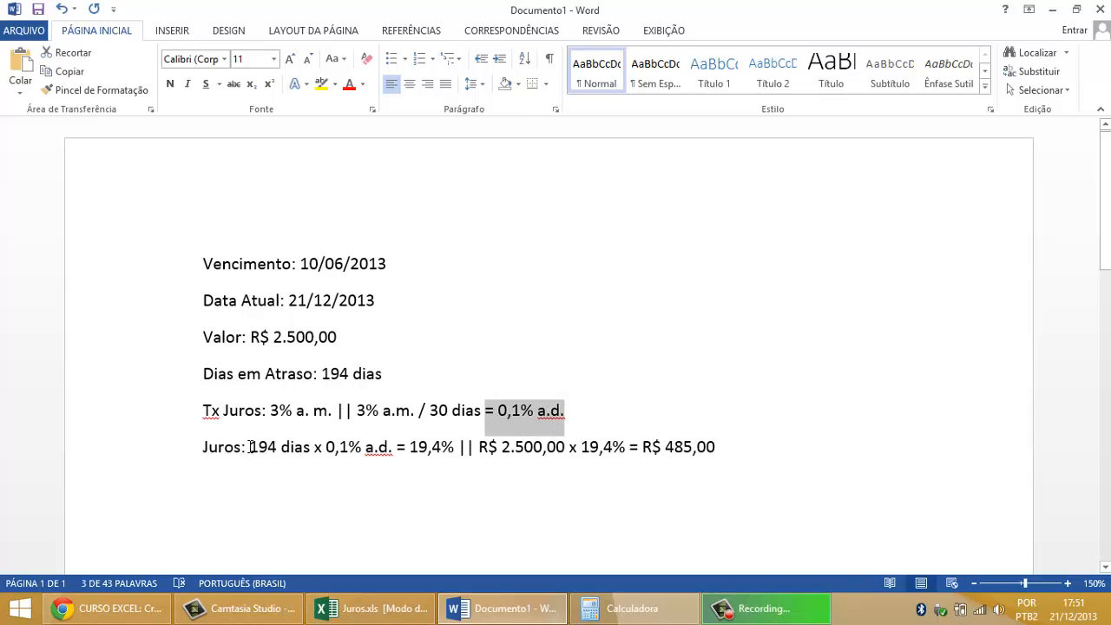
pyautogui.moveTo(250, 447); pyautogui.dragTo(302, 450)
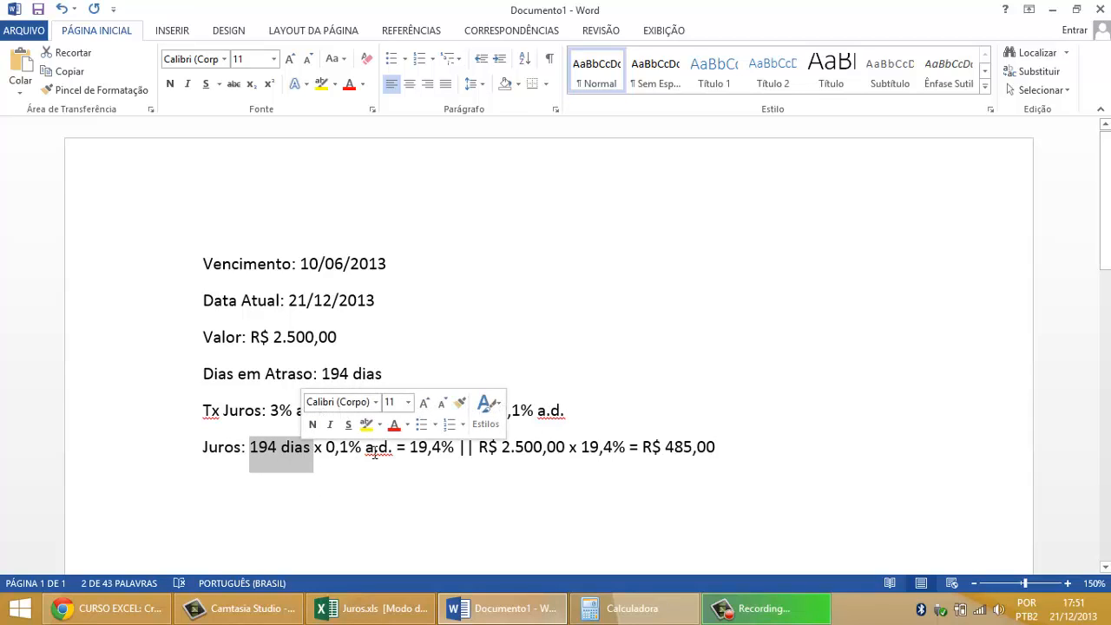
pyautogui.moveTo(410, 447); pyautogui.dragTo(459, 449)
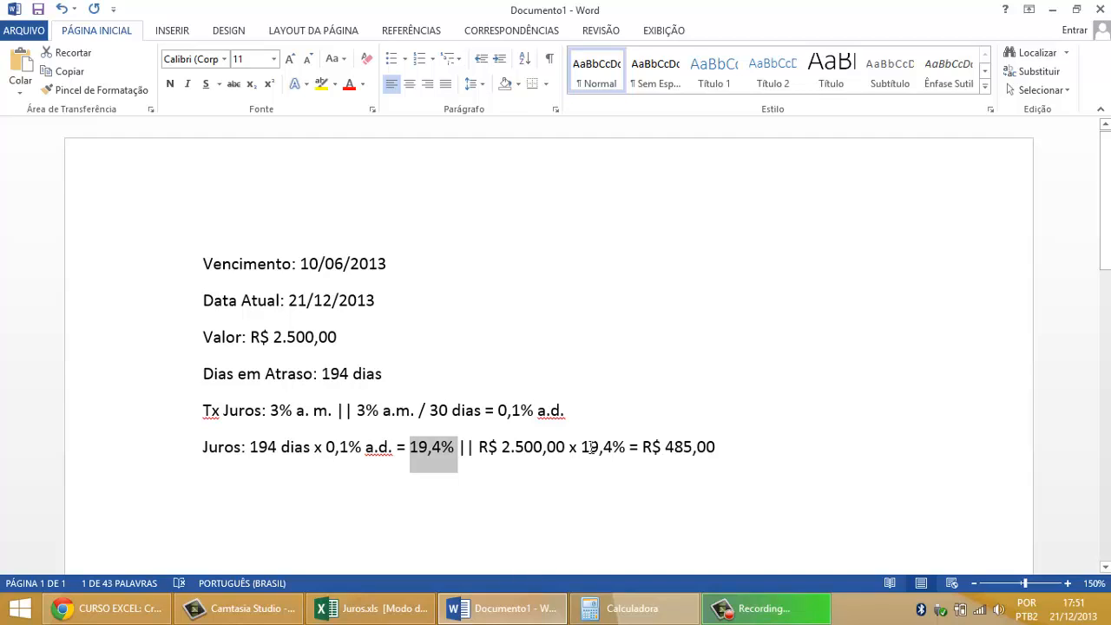
pyautogui.moveTo(458, 447); pyautogui.dragTo(534, 446)
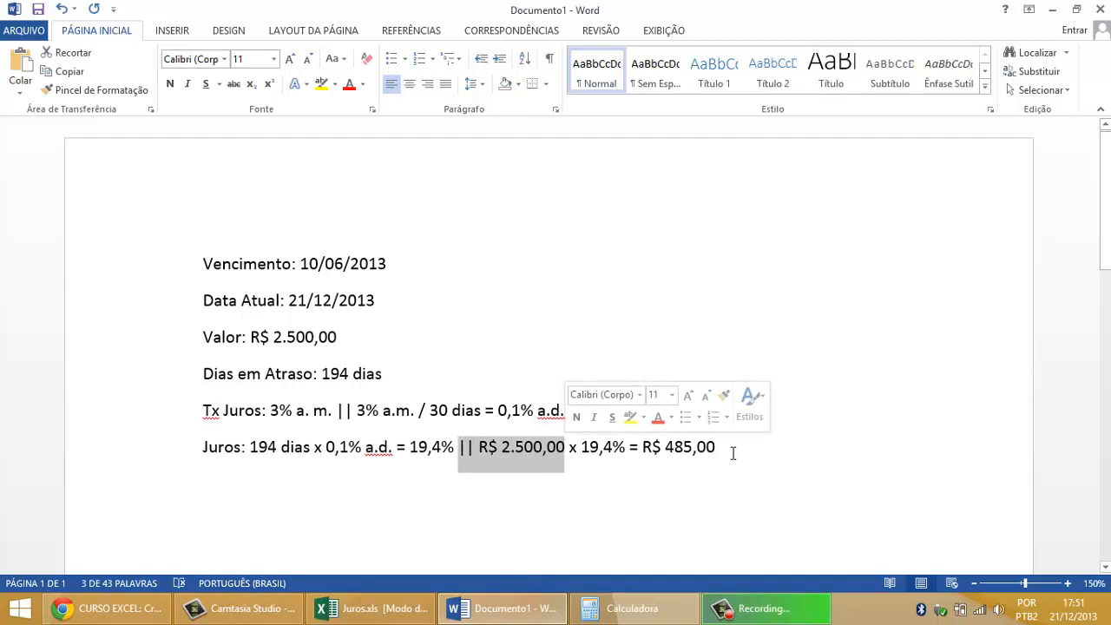
pyautogui.moveTo(732, 451); pyautogui.dragTo(642, 448)
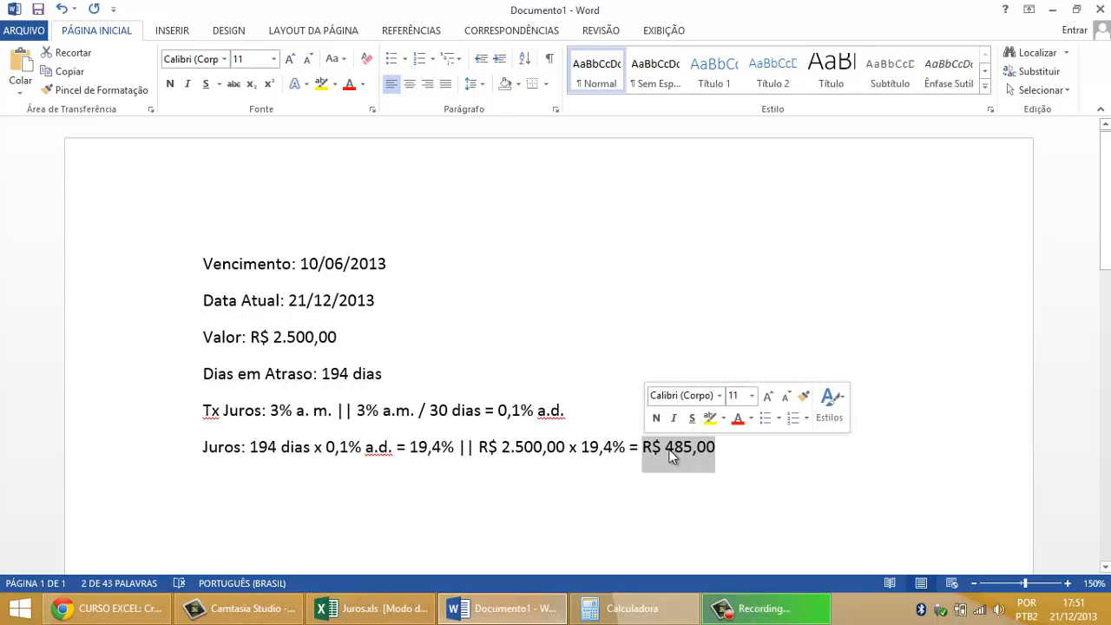
# Step: Switch to Chrome to check the 7ª Aula topics on the course schedule page, and return to the Word document
pyautogui.click(739, 454)
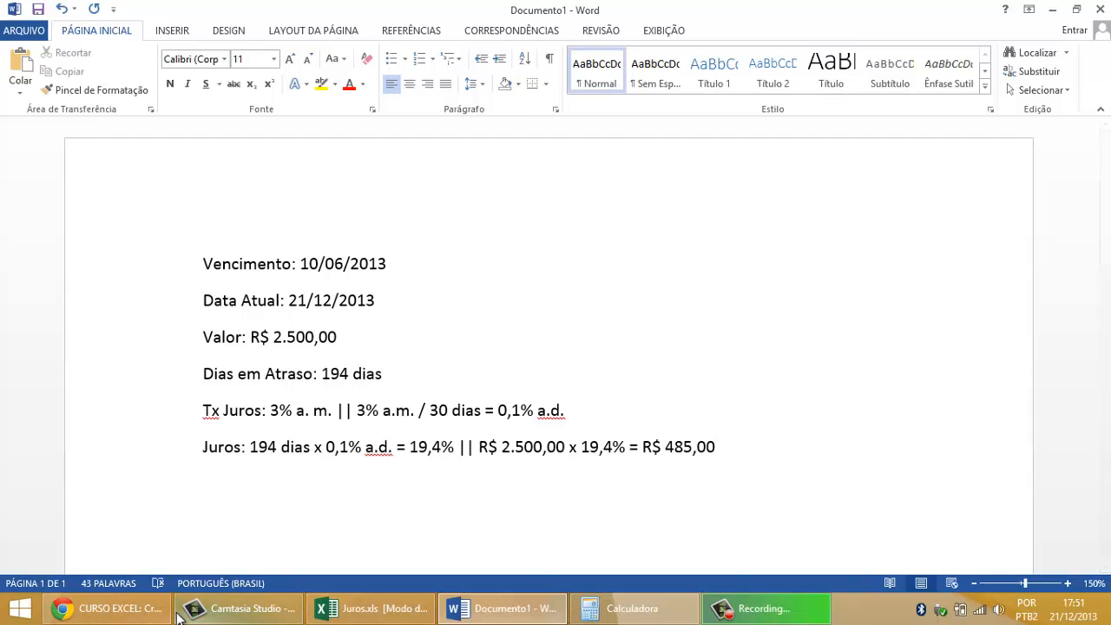
pyautogui.click(149, 611)
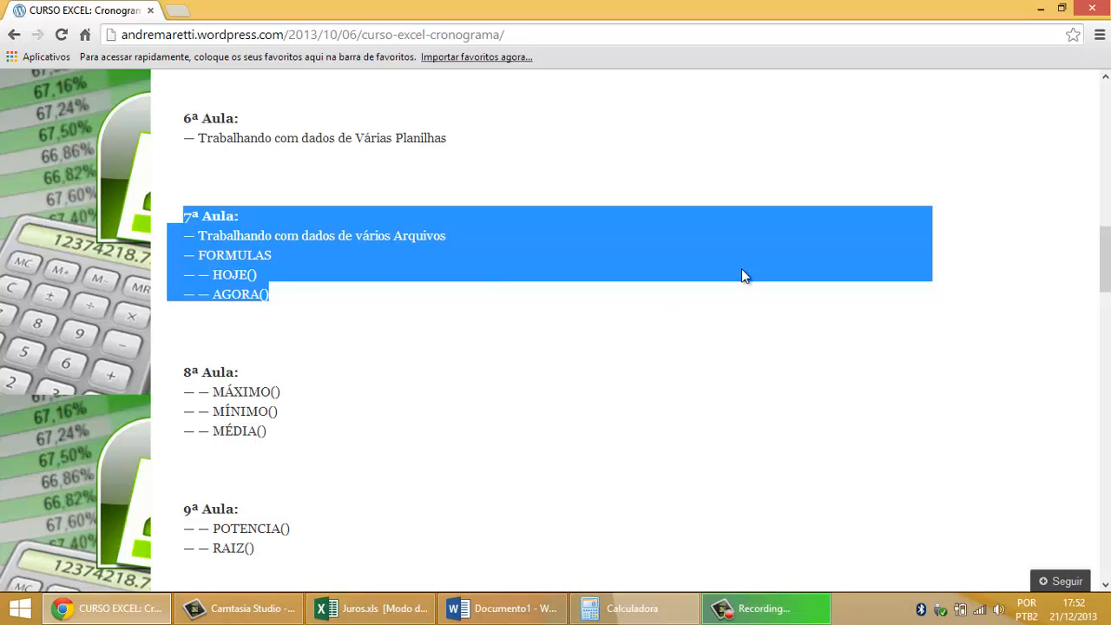
pyautogui.click(1043, 9)
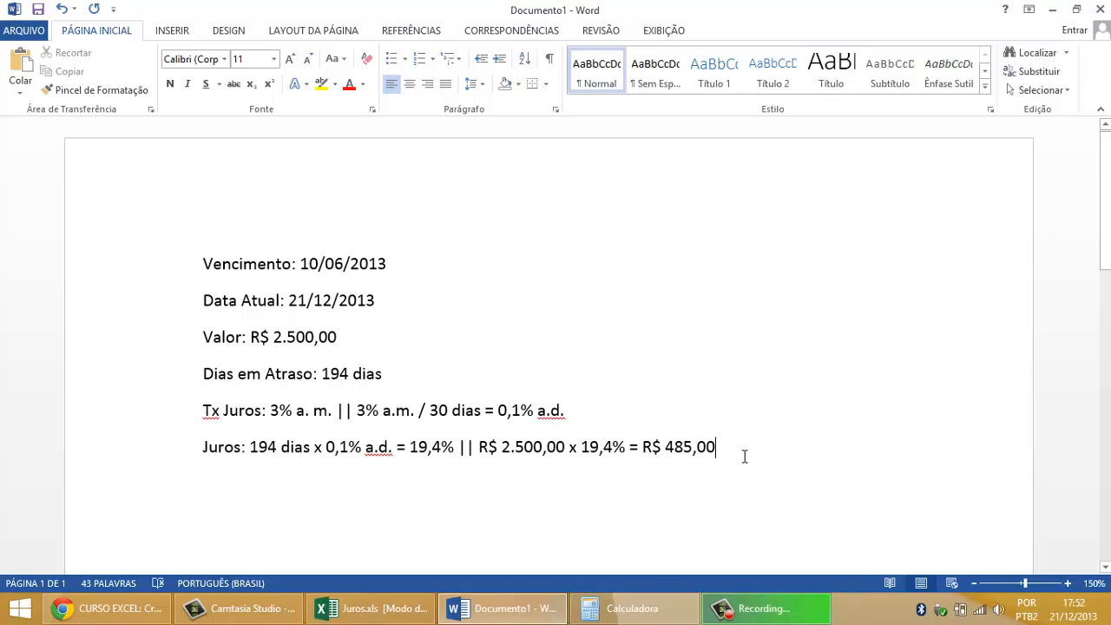
# Step: Review the given data and the Tx Juros and Juros calculation lines of the worked example
pyautogui.moveTo(639, 454); pyautogui.dragTo(187, 253)
pyautogui.click(683, 411)
pyautogui.moveTo(724, 448); pyautogui.dragTo(203, 411)
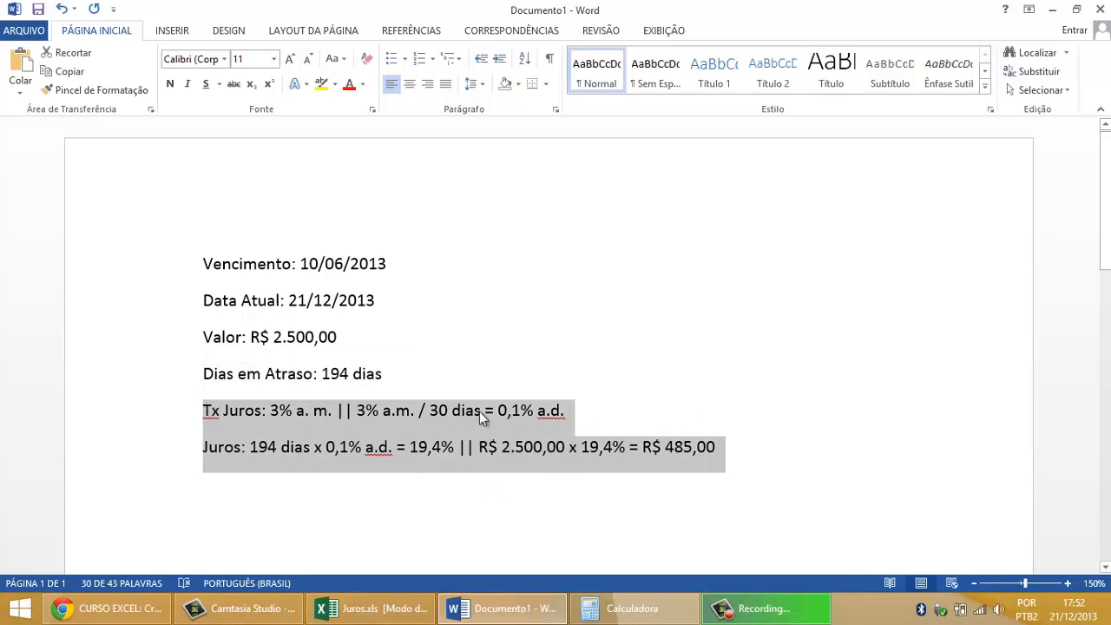
# Step: Switch to Excel and select the Juros Simples interest cell B14, checking the 485,00 target amount in Word
pyautogui.click(374, 608)
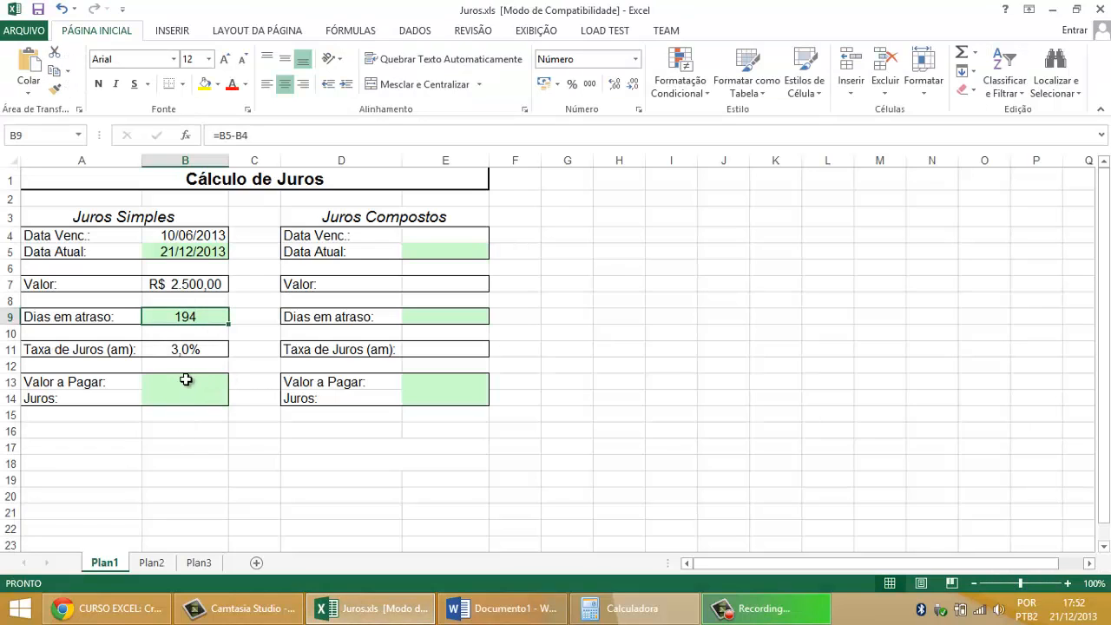
pyautogui.click(184, 397)
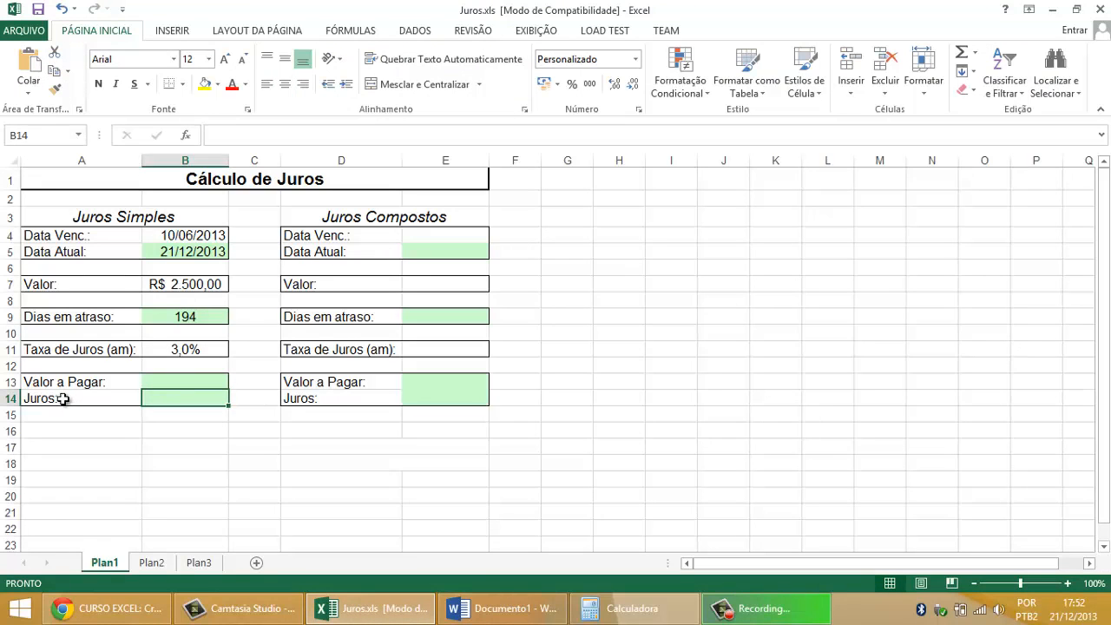
pyautogui.moveTo(67, 399); pyautogui.dragTo(203, 401)
pyautogui.click(501, 608)
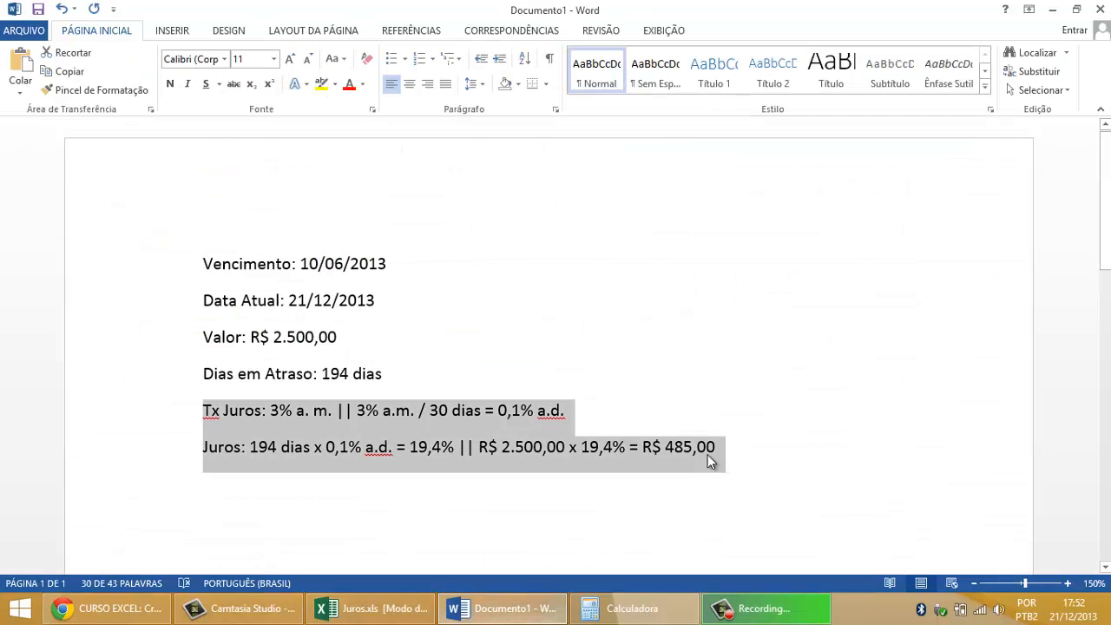
pyautogui.moveTo(665, 448); pyautogui.dragTo(719, 447)
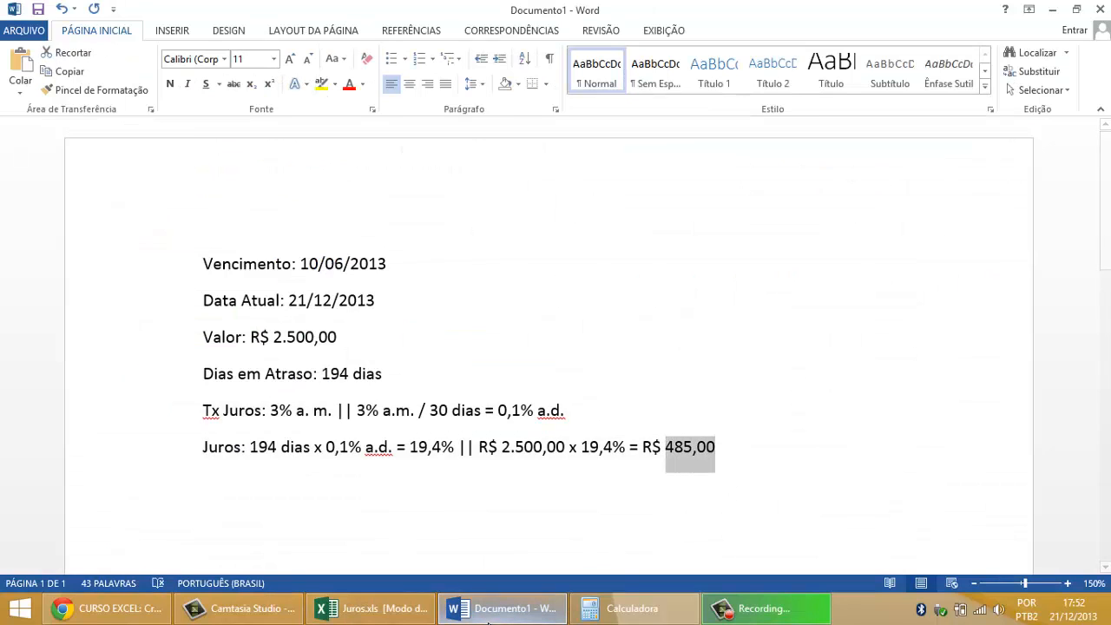
pyautogui.click(380, 608)
pyautogui.moveTo(112, 399); pyautogui.dragTo(185, 397)
pyautogui.click(154, 399)
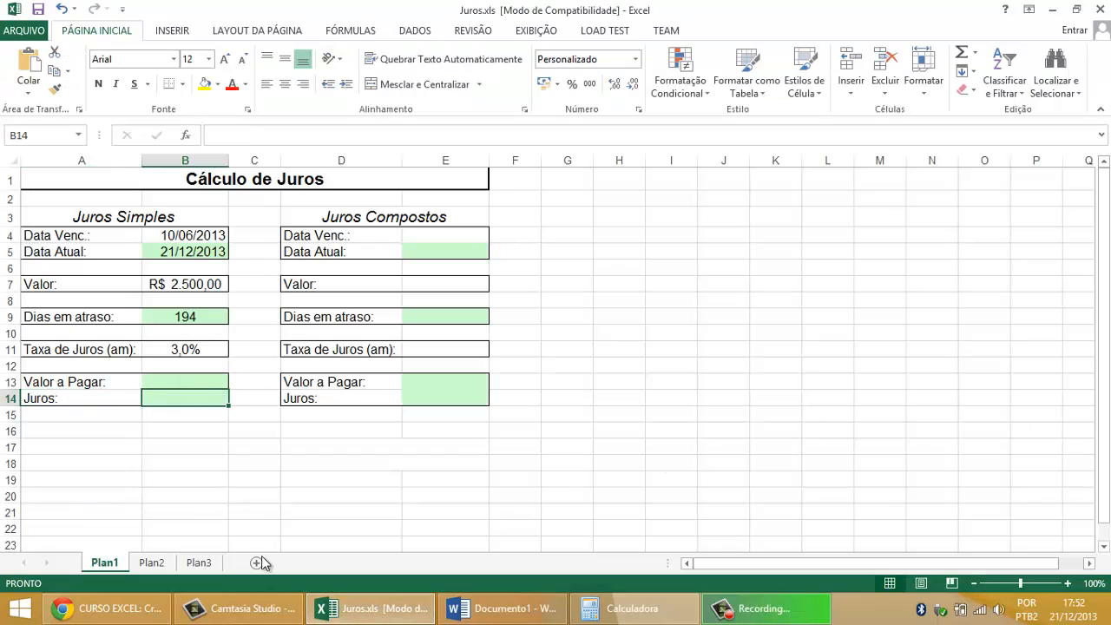
# Step: Return to Word and review how the Tx Juros line divides the 3% monthly rate by 30 days
pyautogui.click(468, 614)
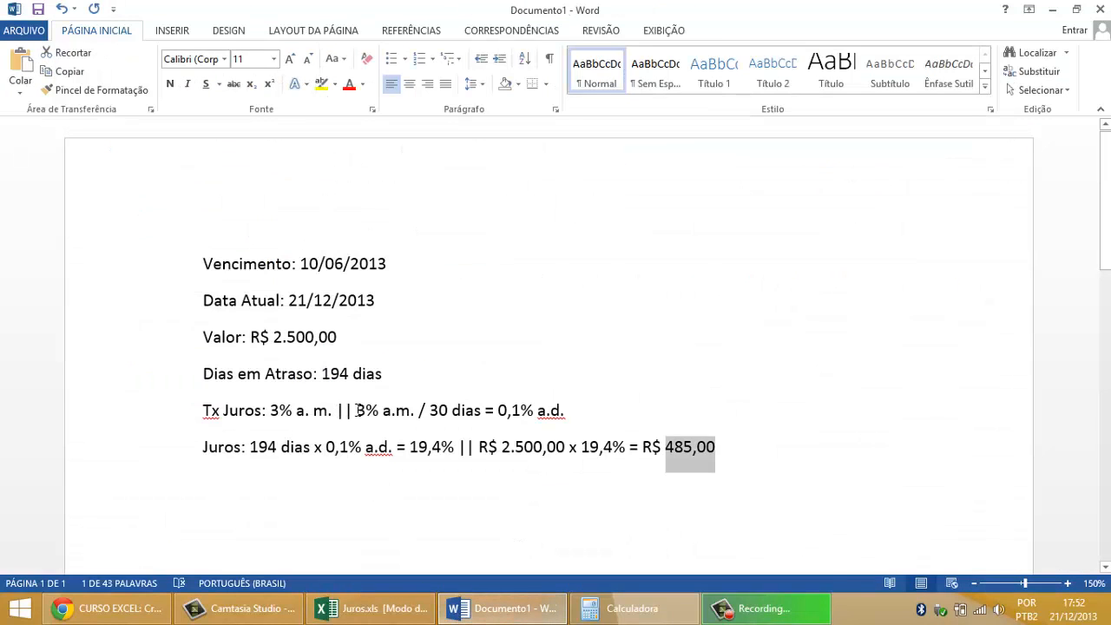
pyautogui.moveTo(358, 412); pyautogui.dragTo(420, 413)
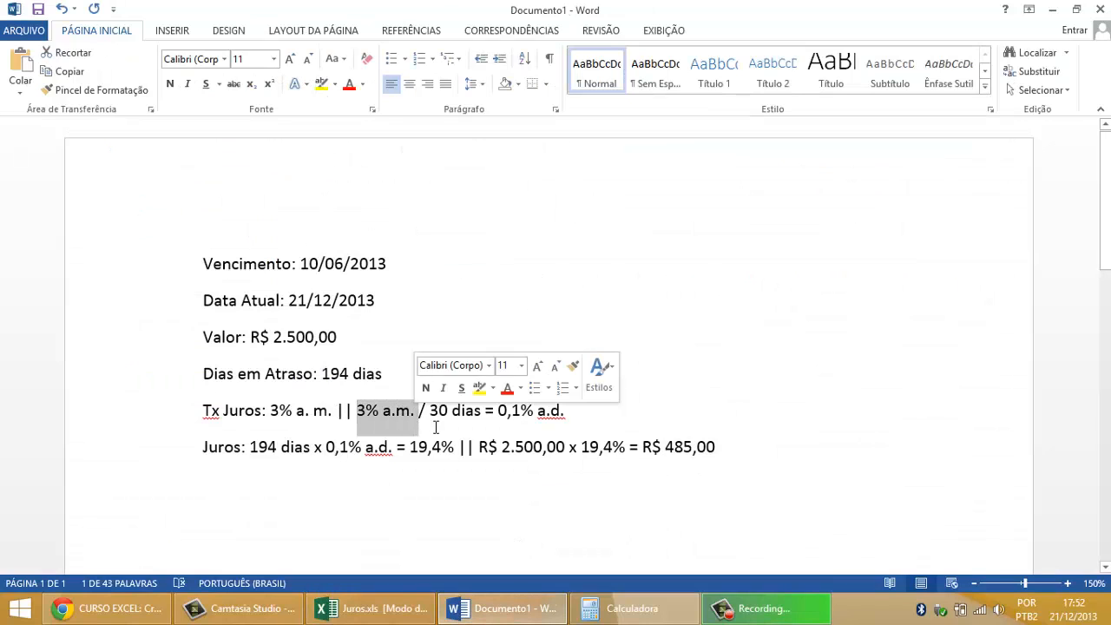
pyautogui.moveTo(498, 413); pyautogui.dragTo(564, 414)
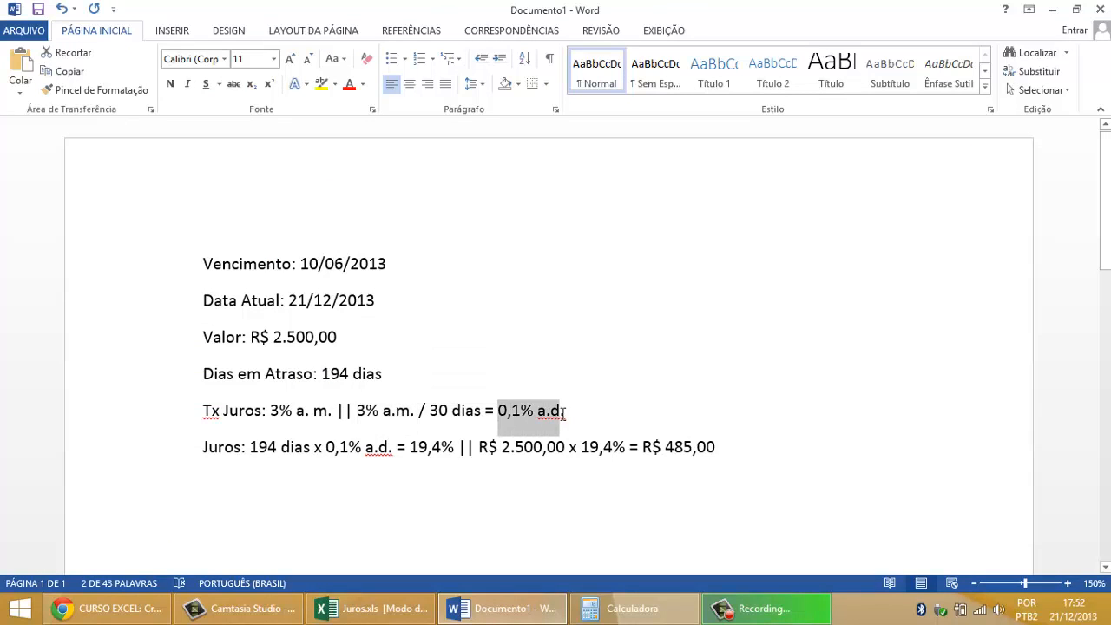
pyautogui.moveTo(429, 412); pyautogui.dragTo(566, 413)
# Step: Switch to Excel and enter the daily rate formula =B11/30 in the Juros cell B14
pyautogui.click(375, 609)
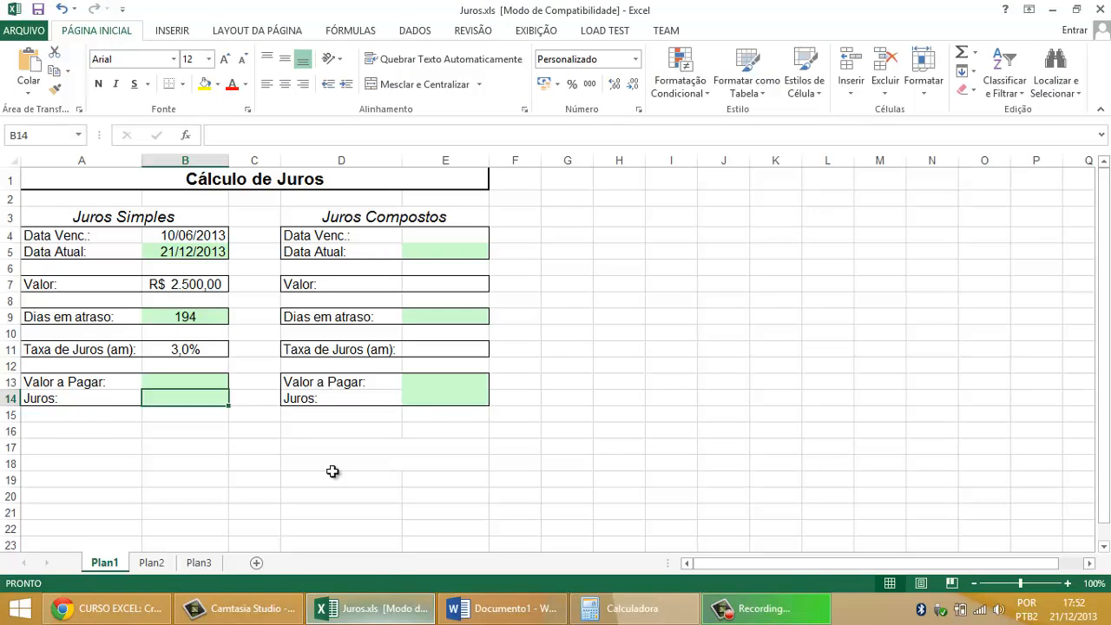
pyautogui.write('=')
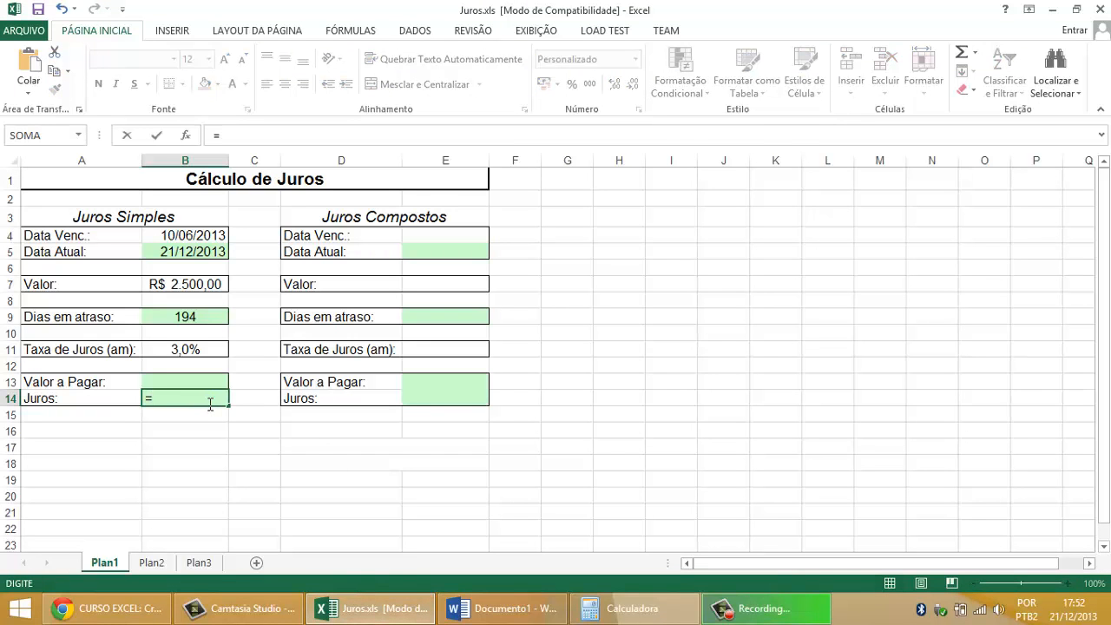
pyautogui.click(207, 351)
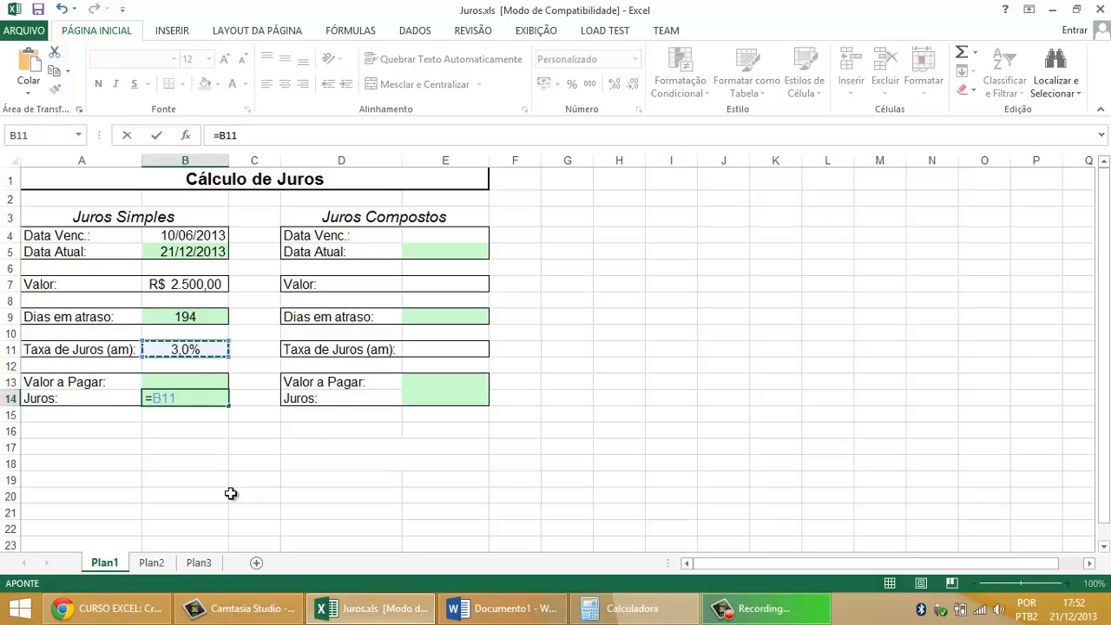
pyautogui.write('/')
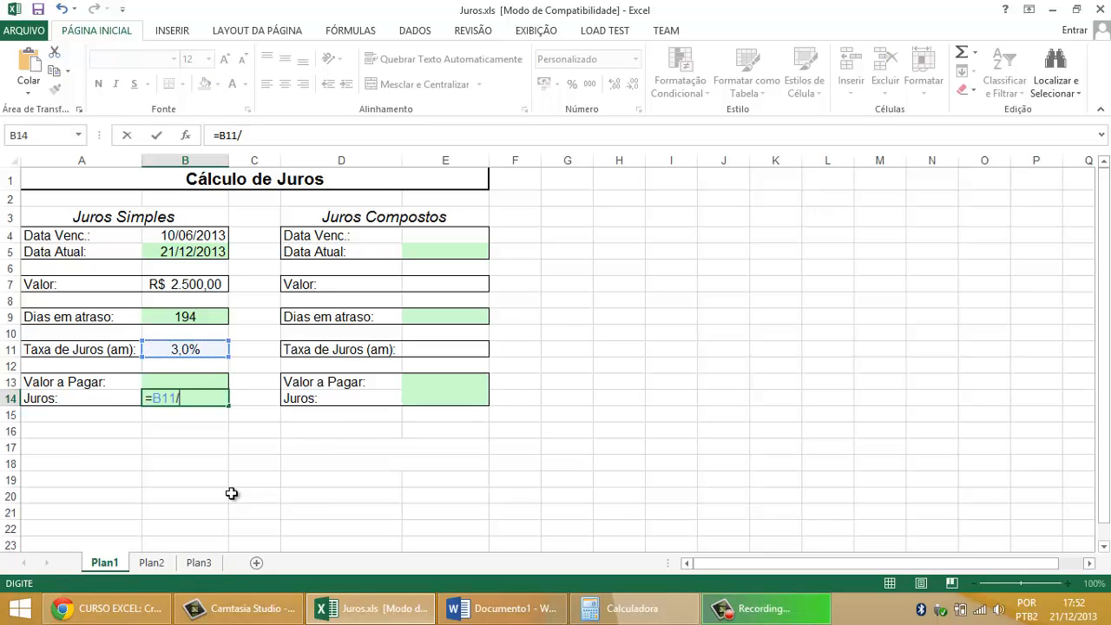
pyautogui.write('30')
pyautogui.press('Return')
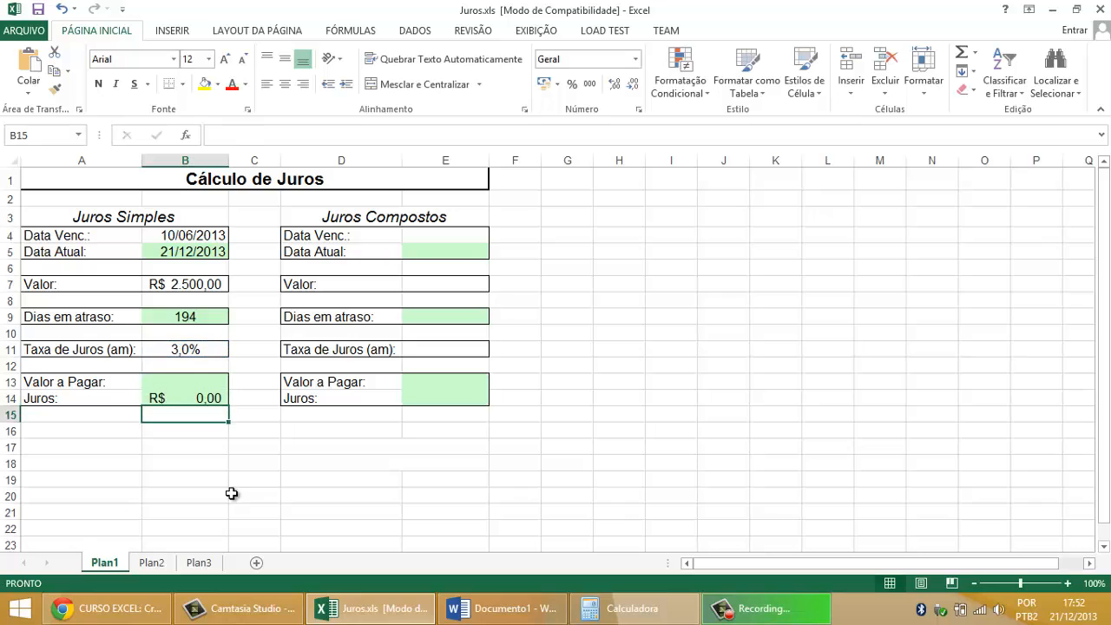
# Step: Format the Juros cell B14 as a percentage with one decimal place
pyautogui.click(210, 398)
pyautogui.click(572, 84)
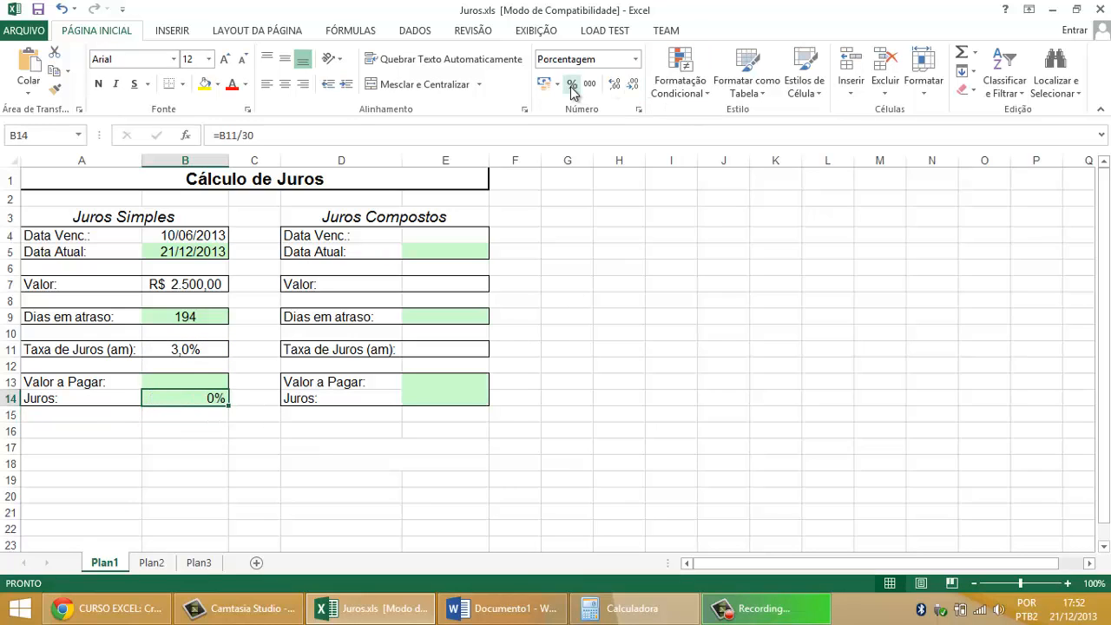
pyautogui.click(614, 84)
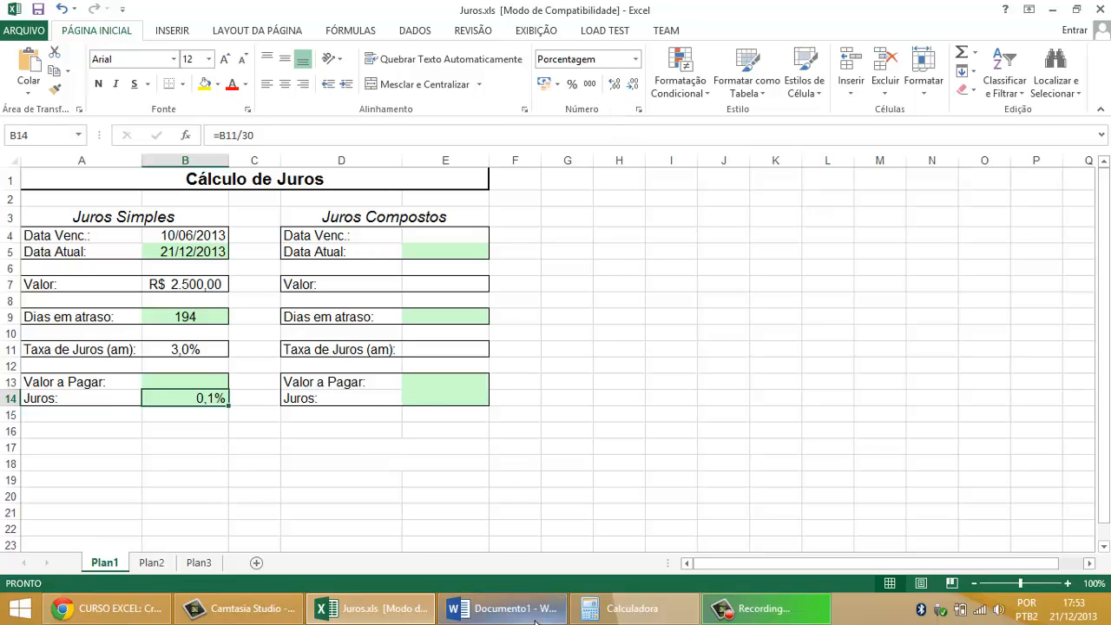
# Step: Check the daily rate against the Tx Juros line in Word and return to Excel
pyautogui.click(502, 608)
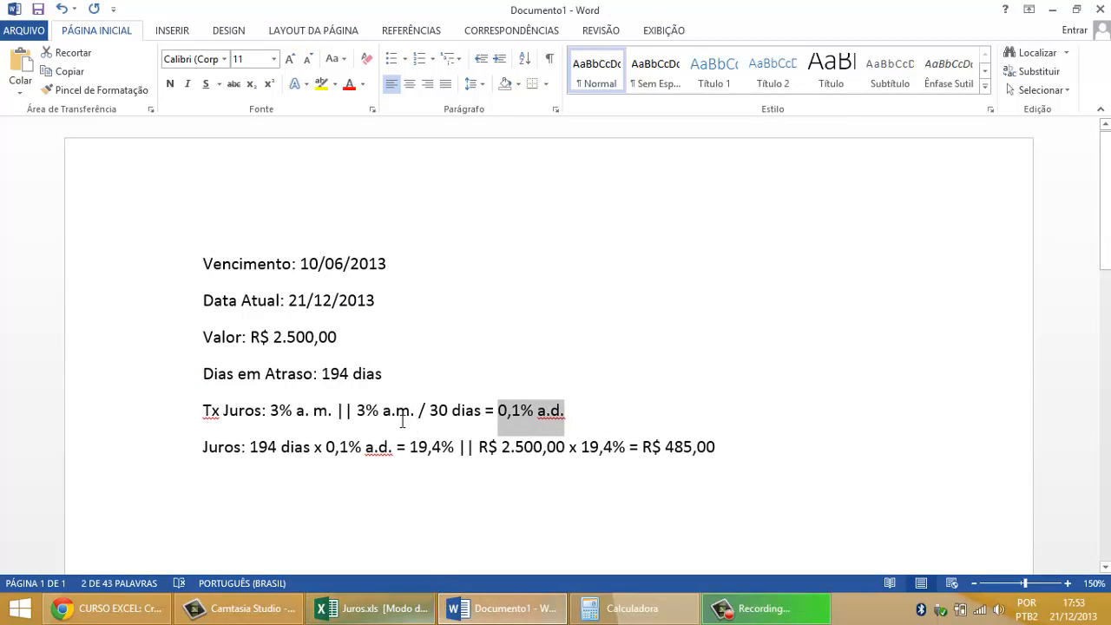
pyautogui.moveTo(359, 408); pyautogui.dragTo(568, 413)
pyautogui.click(420, 610)
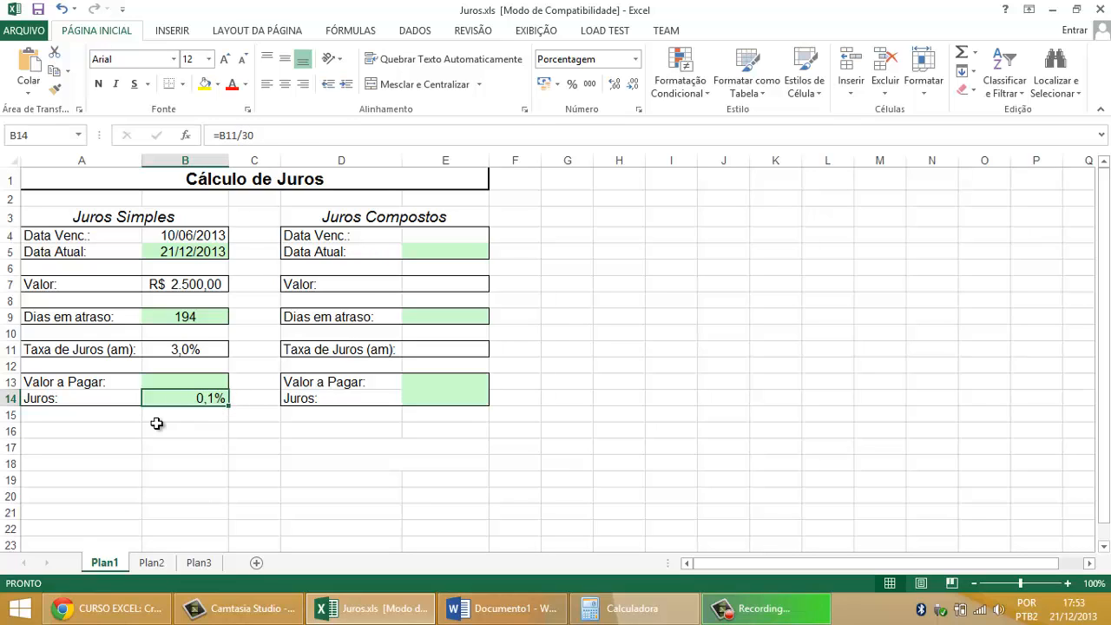
# Step: Switch cell B14 to currency format and back to a percentage with one decimal place
pyautogui.click(545, 86)
pyautogui.click(572, 84)
pyautogui.click(615, 85)
# Step: Switch to Word and review the multiplication of 194 days by the 0,1% daily rate on the Juros line
pyautogui.click(541, 610)
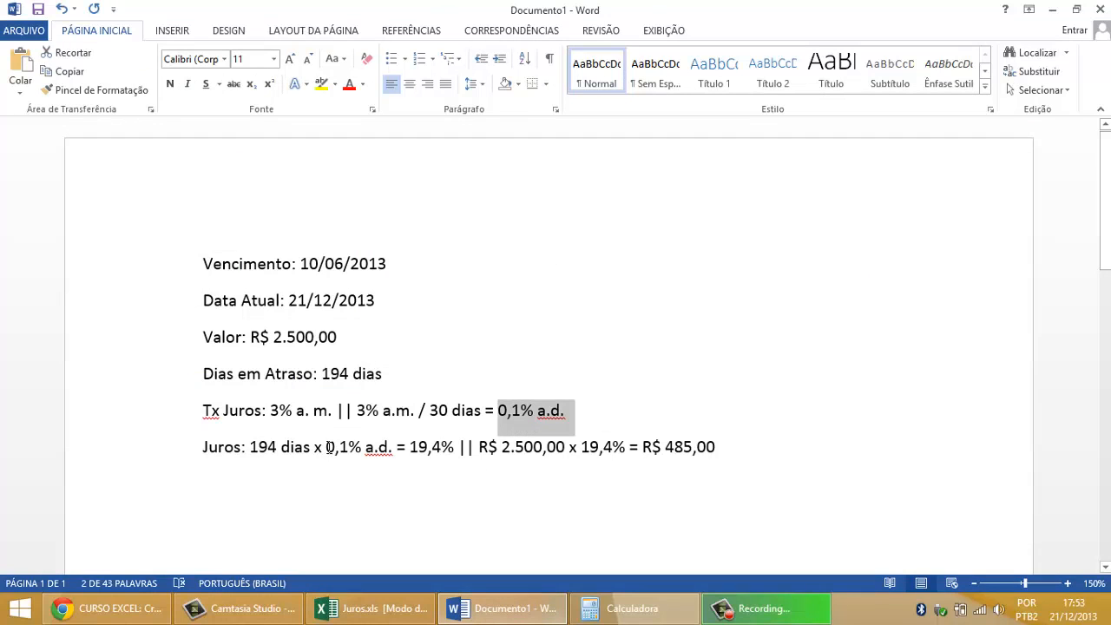
pyautogui.moveTo(328, 447); pyautogui.dragTo(384, 444)
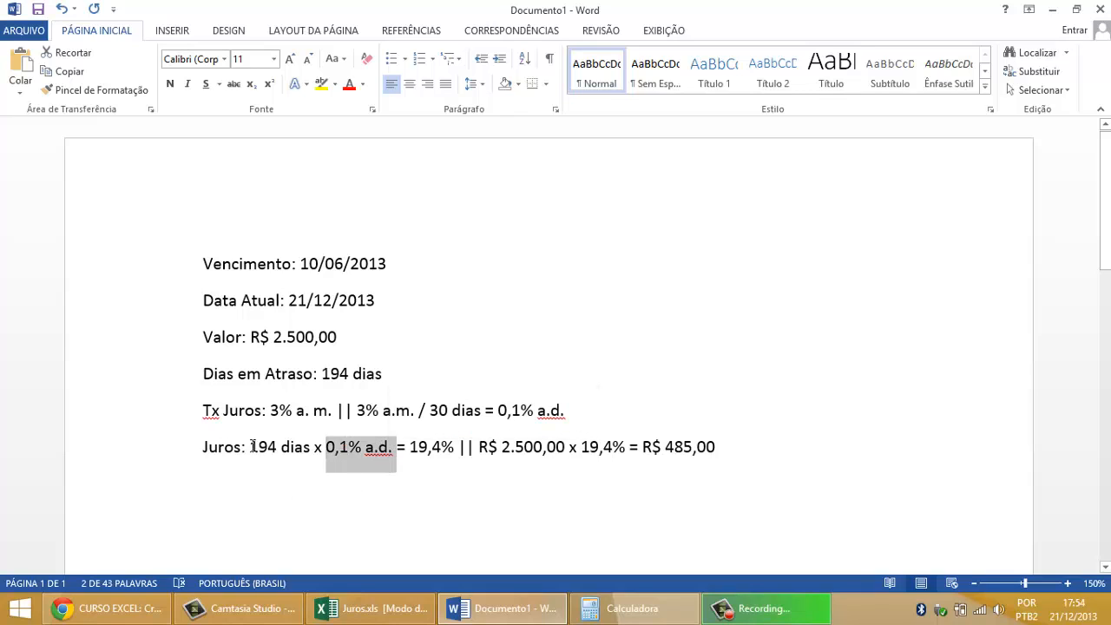
pyautogui.moveTo(251, 447); pyautogui.dragTo(308, 449)
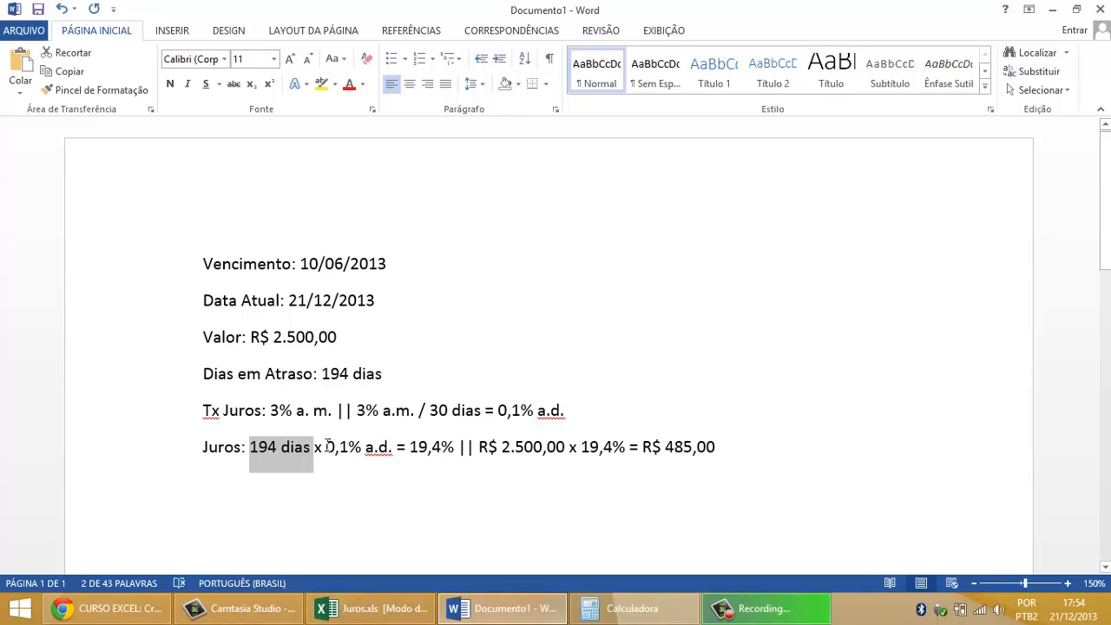
pyautogui.moveTo(328, 447); pyautogui.dragTo(397, 449)
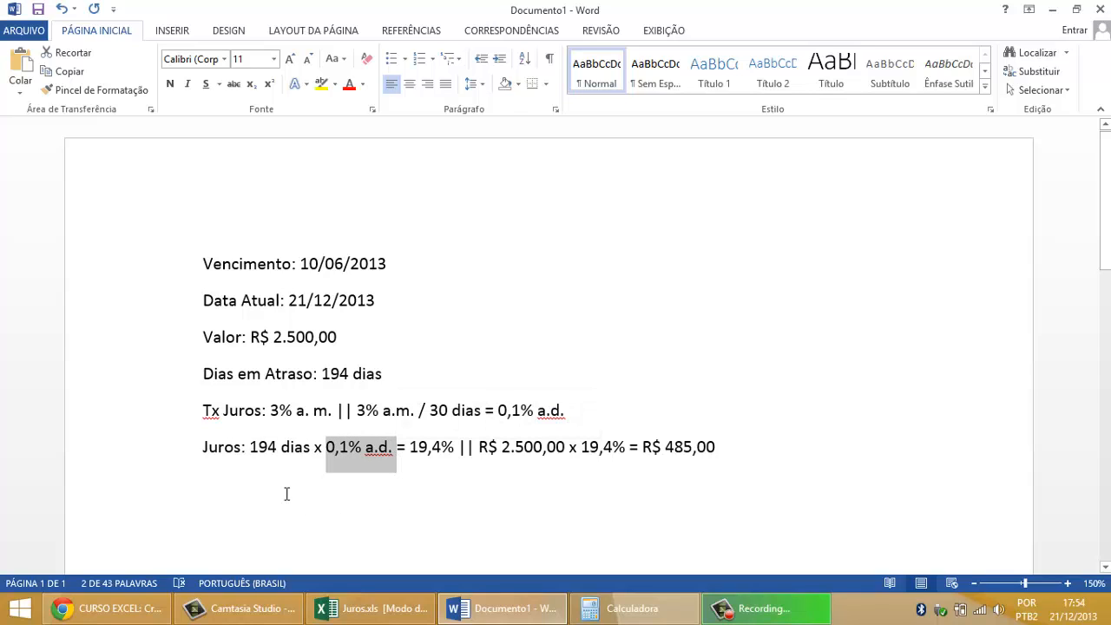
pyautogui.moveTo(251, 447); pyautogui.dragTo(309, 449)
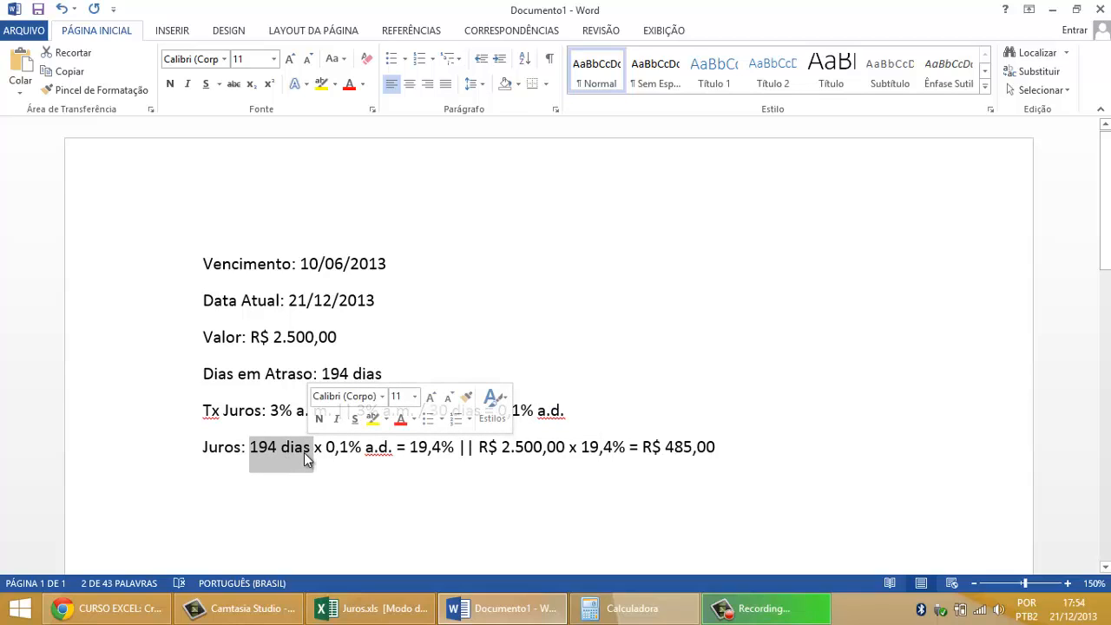
pyautogui.click(420, 447)
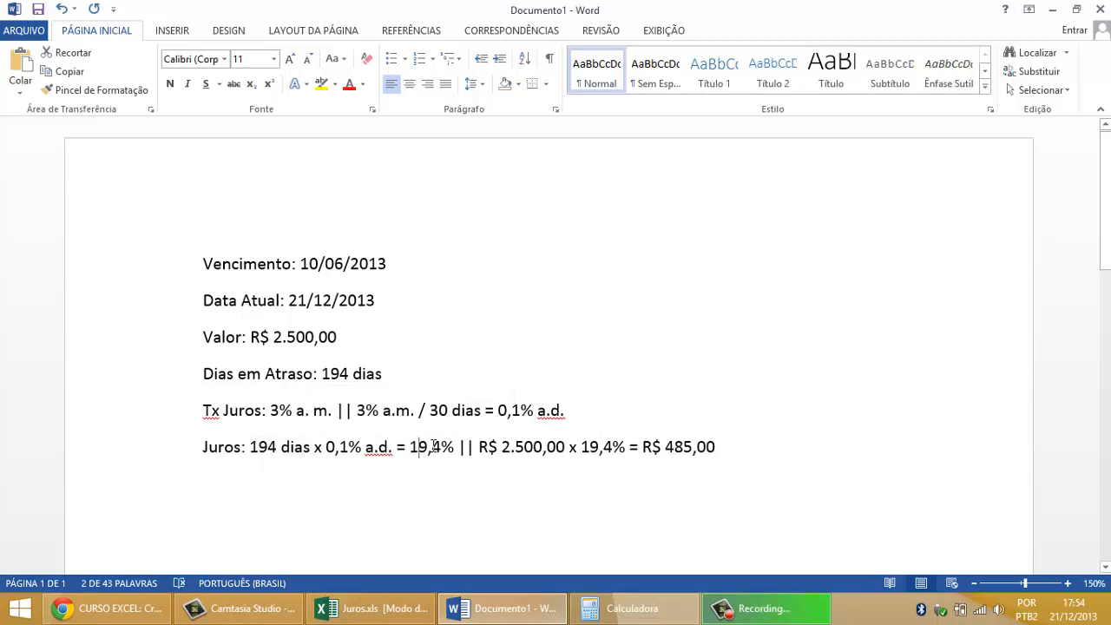
pyautogui.moveTo(410, 447); pyautogui.dragTo(457, 448)
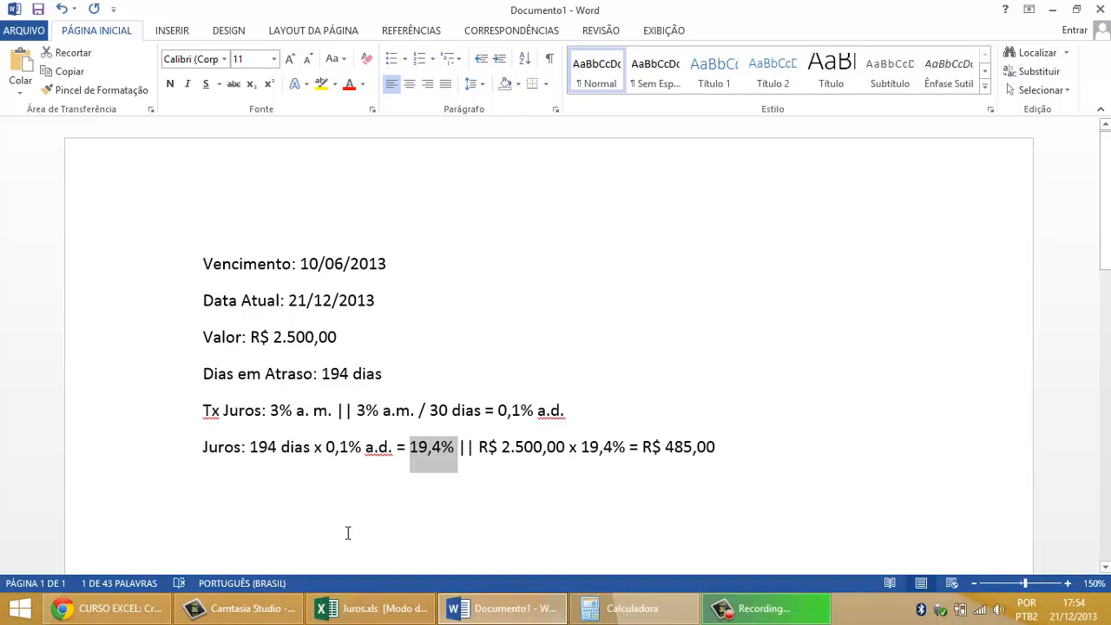
# Step: Return to Excel and extend the B14 formula to =(B11/30)*B9, multiplying the daily rate by the days overdue
pyautogui.click(373, 609)
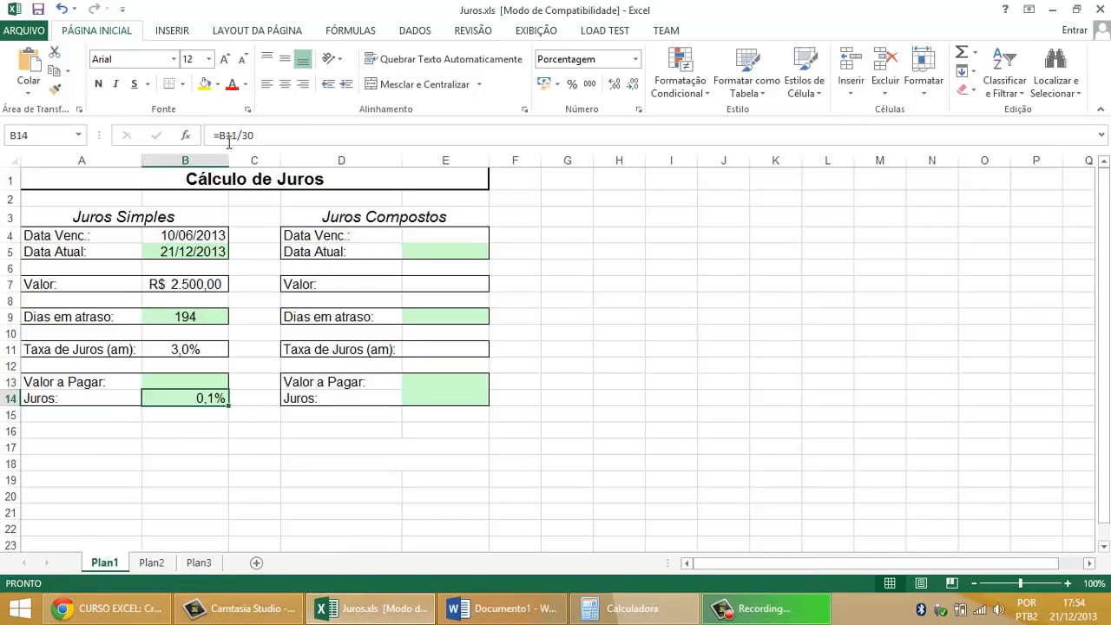
pyautogui.doubleClick(185, 398)
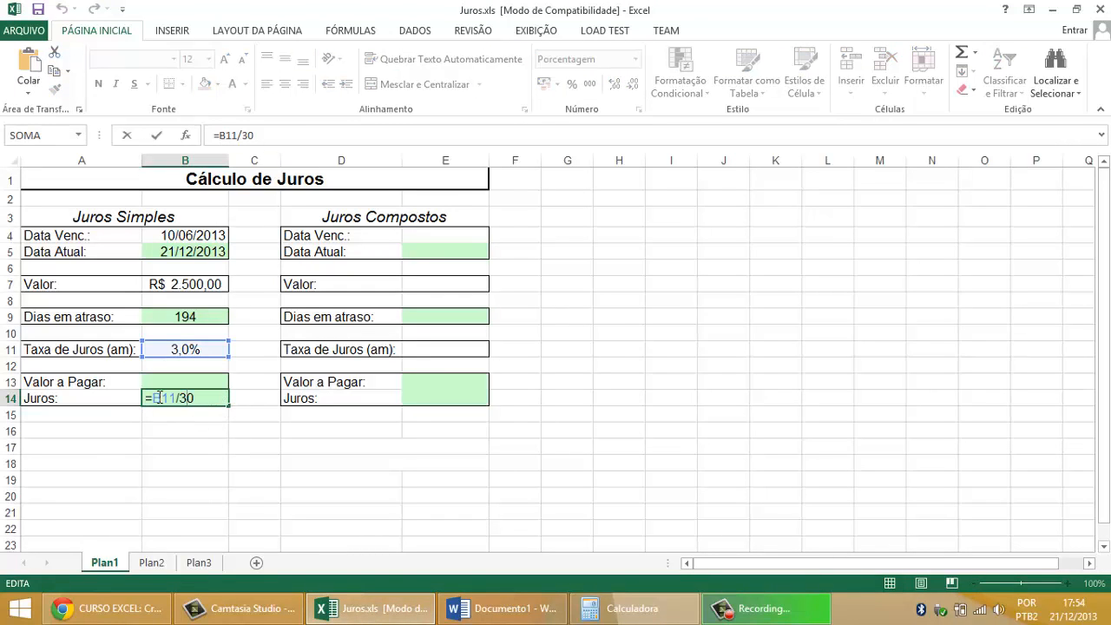
pyautogui.write('(')
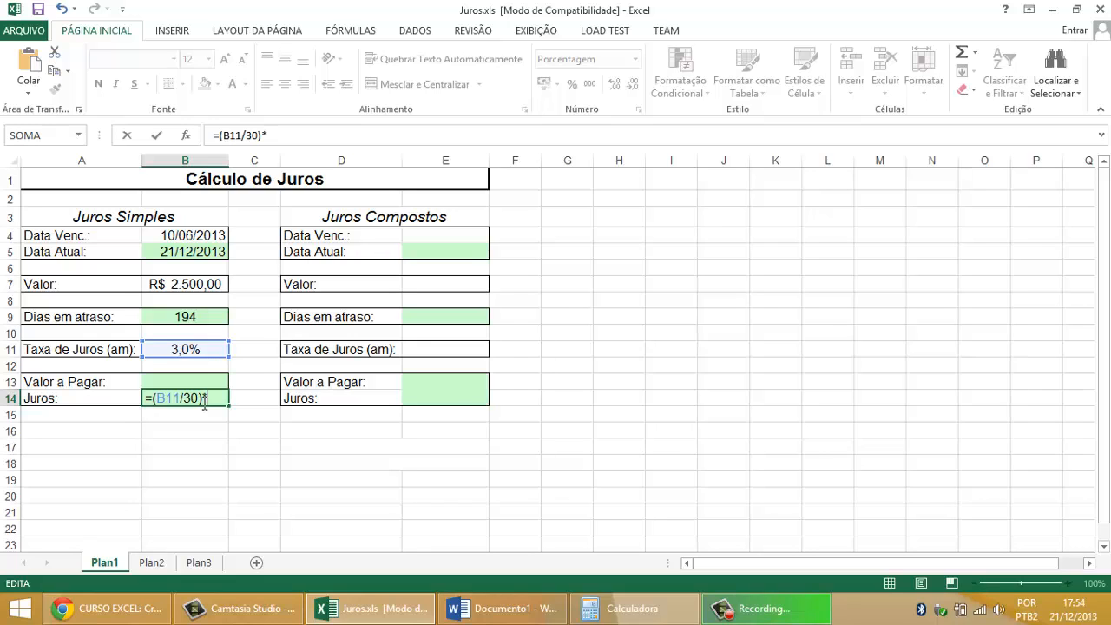
pyautogui.write('*')
pyautogui.click(208, 317)
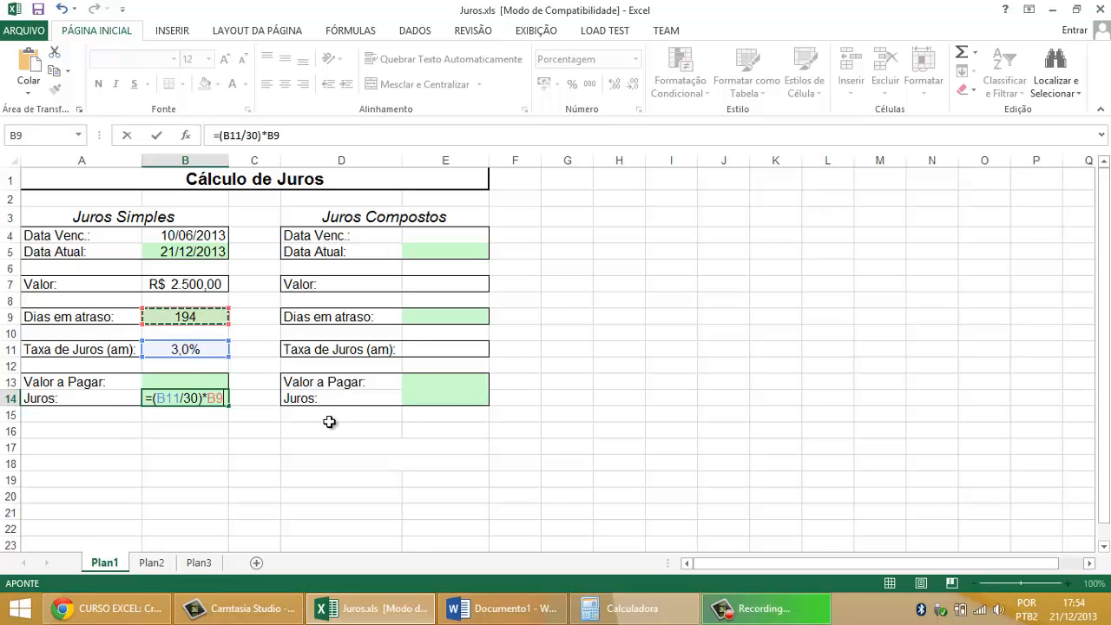
pyautogui.press('Return')
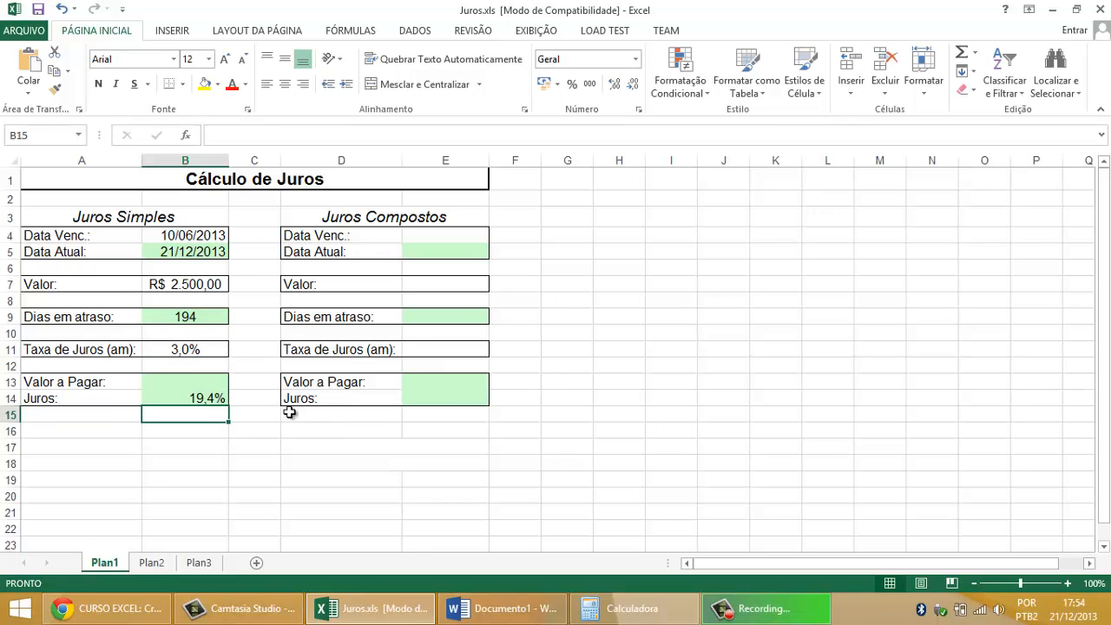
# Step: Switch to Word and review the multiplication of R$ 2.500,00 by 19,4% on the Juros line
pyautogui.click(216, 395)
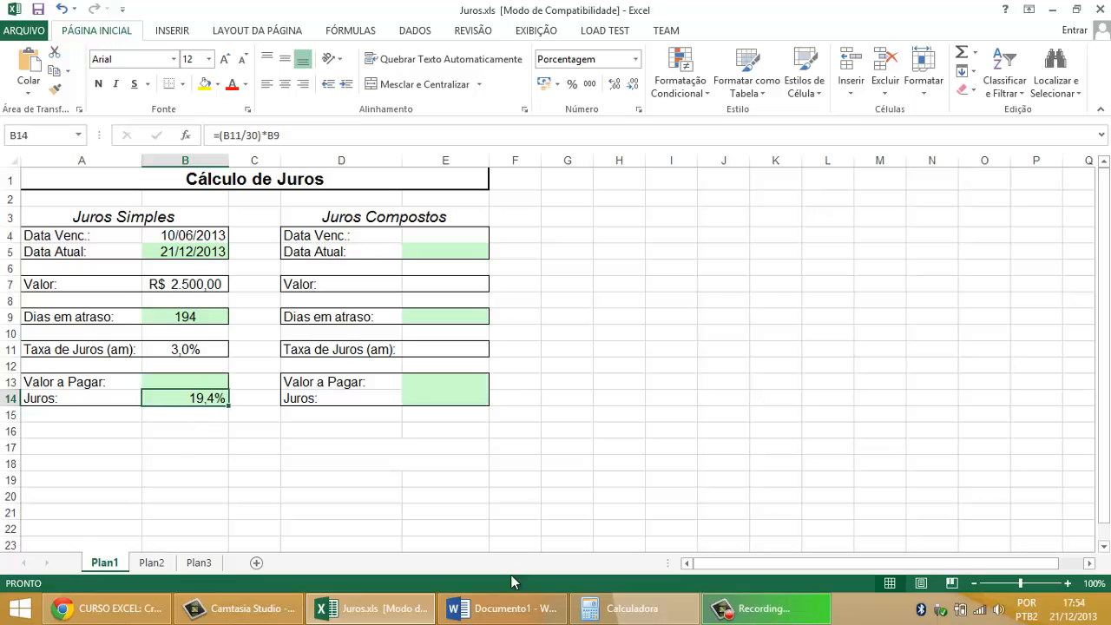
pyautogui.click(504, 609)
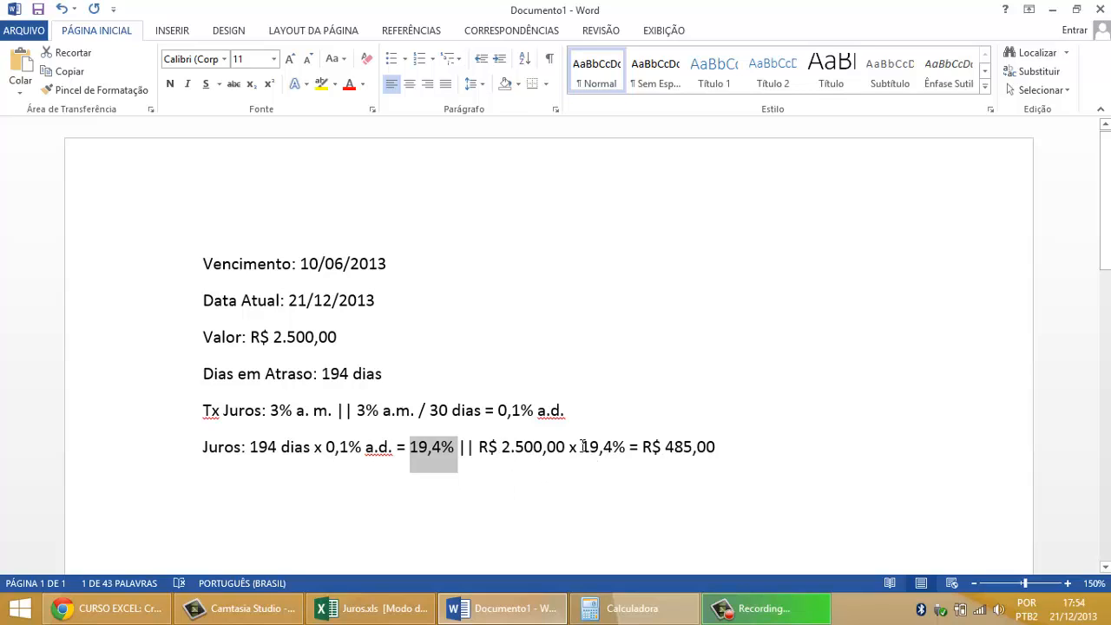
pyautogui.moveTo(582, 446); pyautogui.dragTo(629, 450)
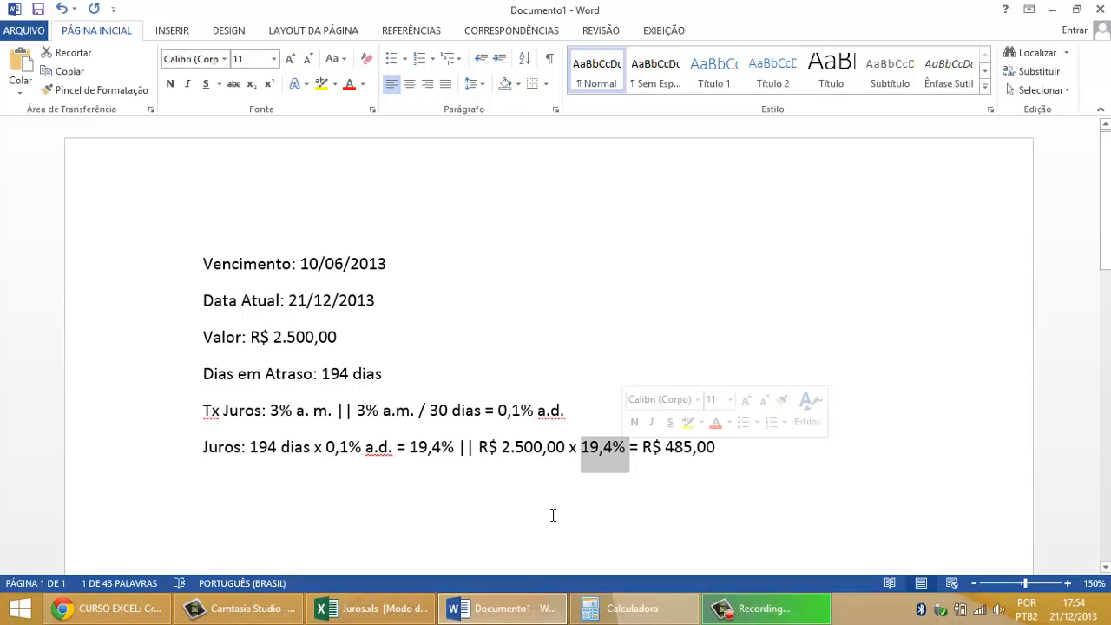
pyautogui.moveTo(479, 446); pyautogui.dragTo(567, 447)
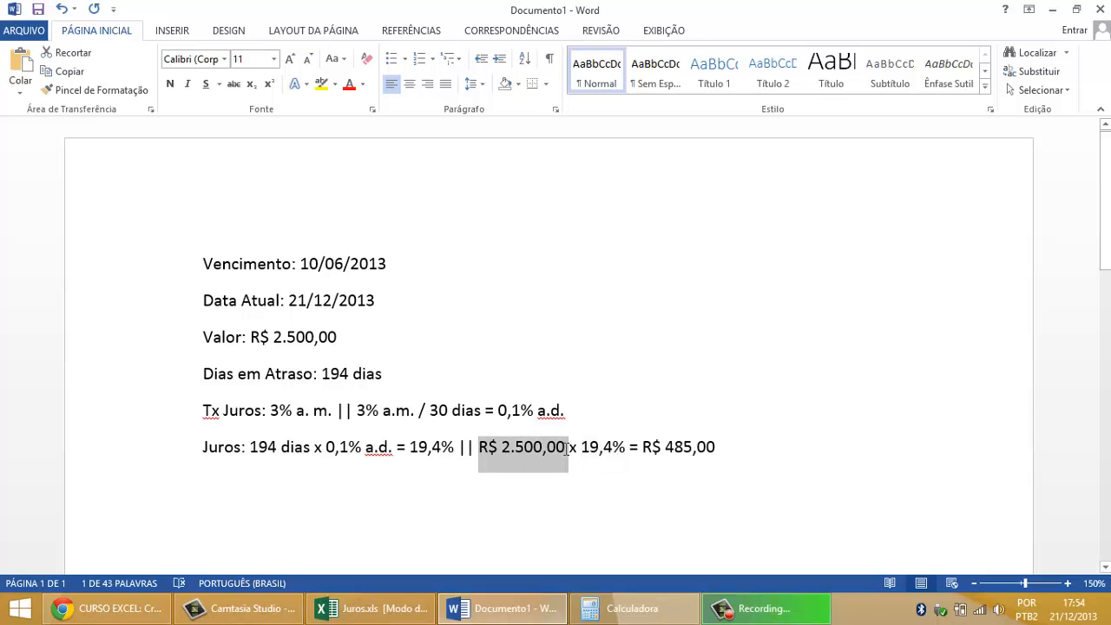
# Step: Return to Excel, extend the B14 formula to =(B11/30)*B9*B7 and format the cell as currency
pyautogui.click(374, 608)
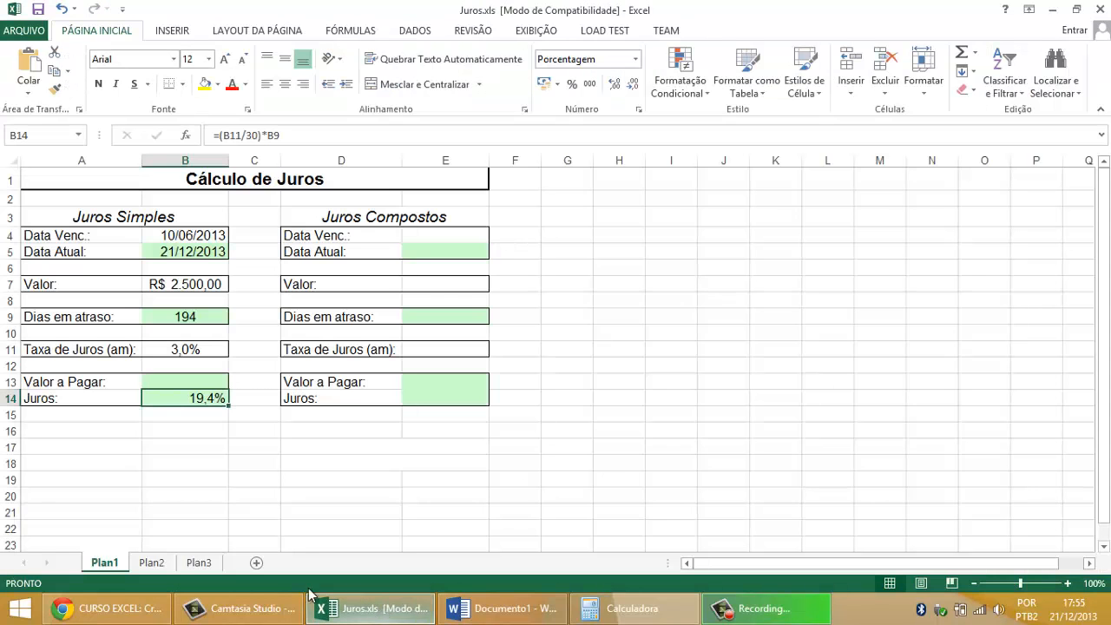
pyautogui.doubleClick(215, 398)
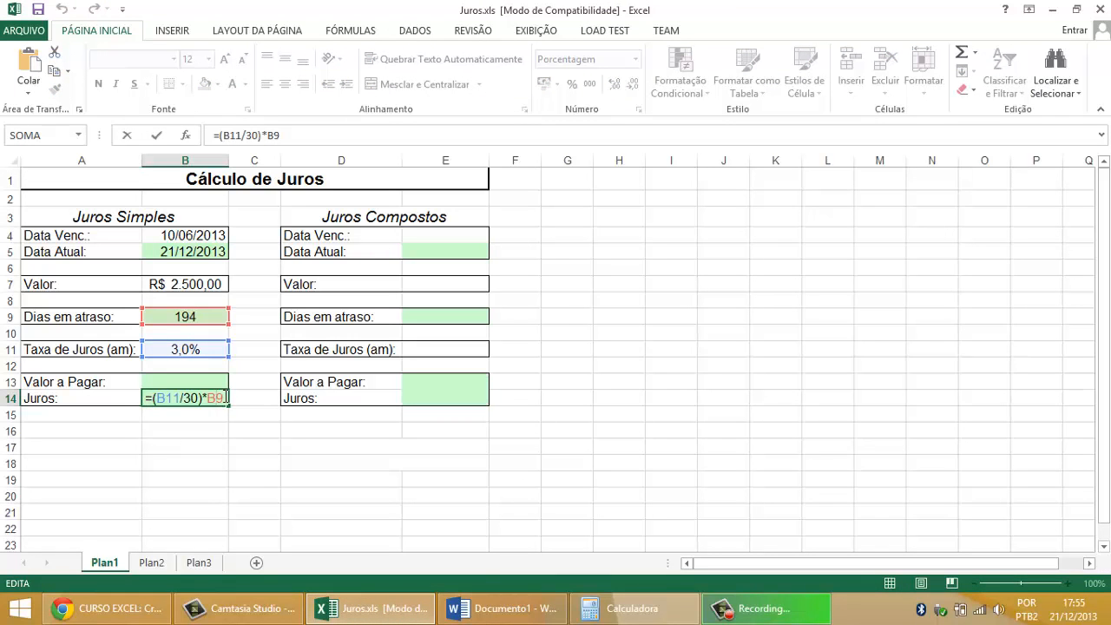
pyautogui.moveTo(226, 397); pyautogui.dragTo(150, 397)
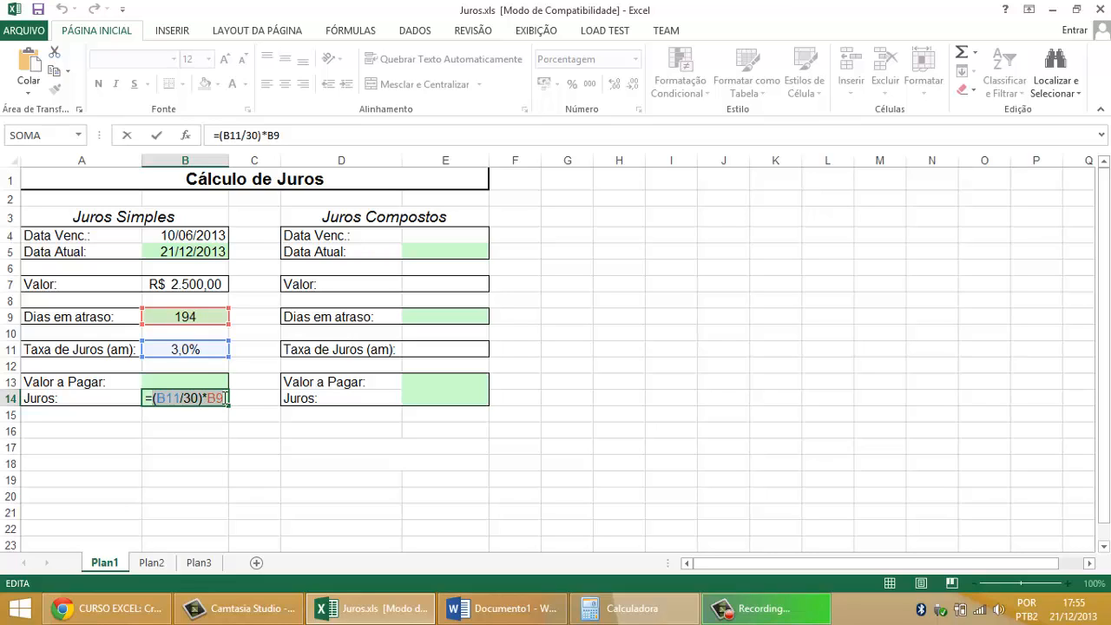
pyautogui.click(222, 398)
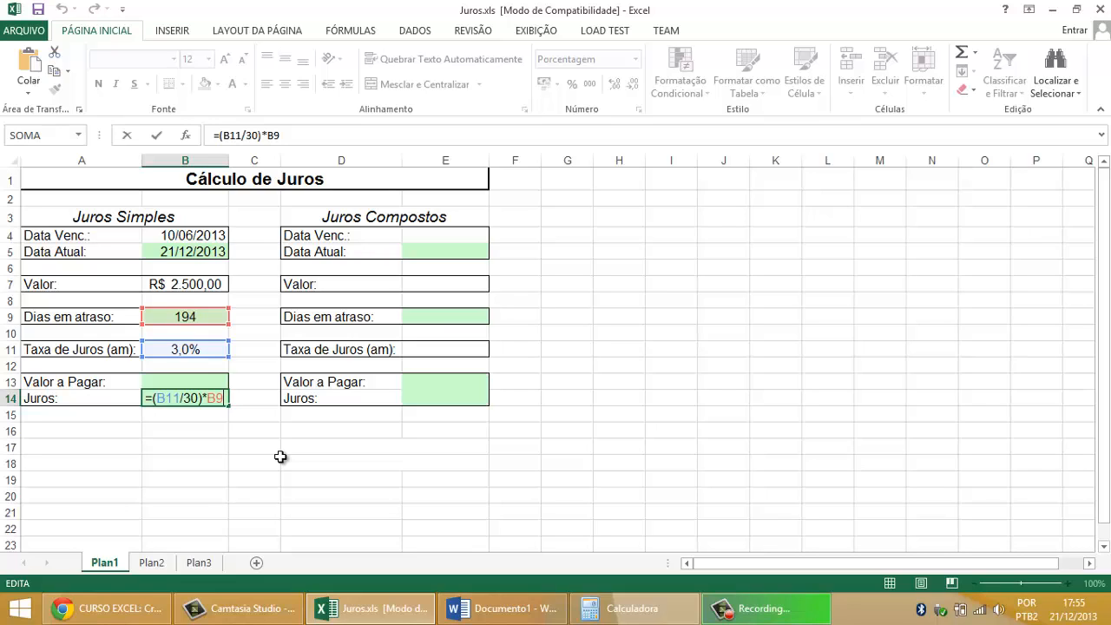
pyautogui.write('*')
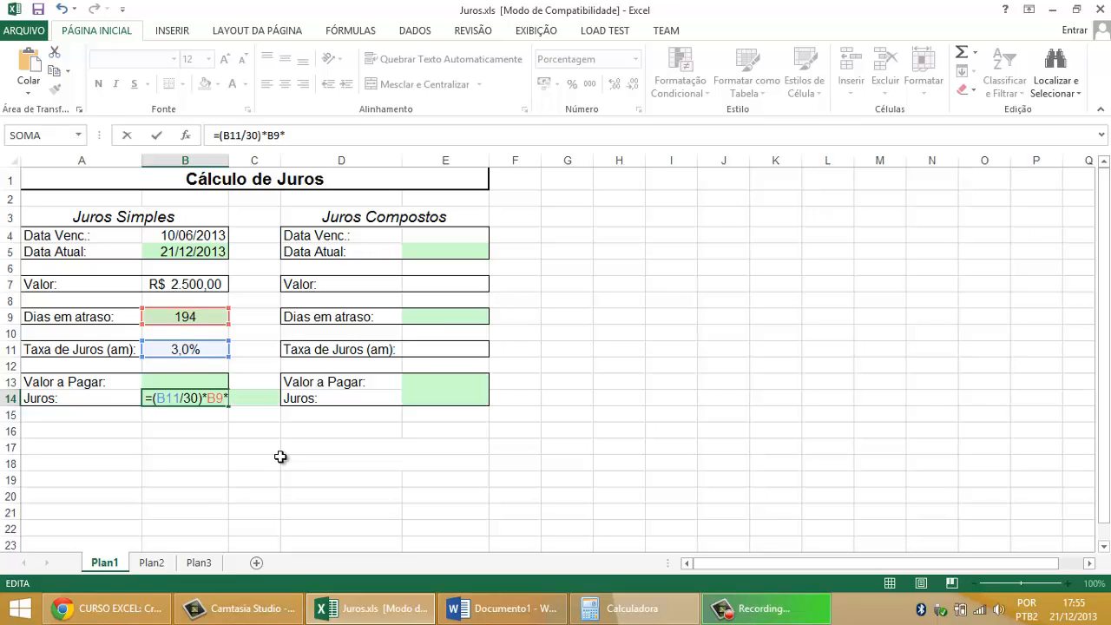
pyautogui.click(208, 285)
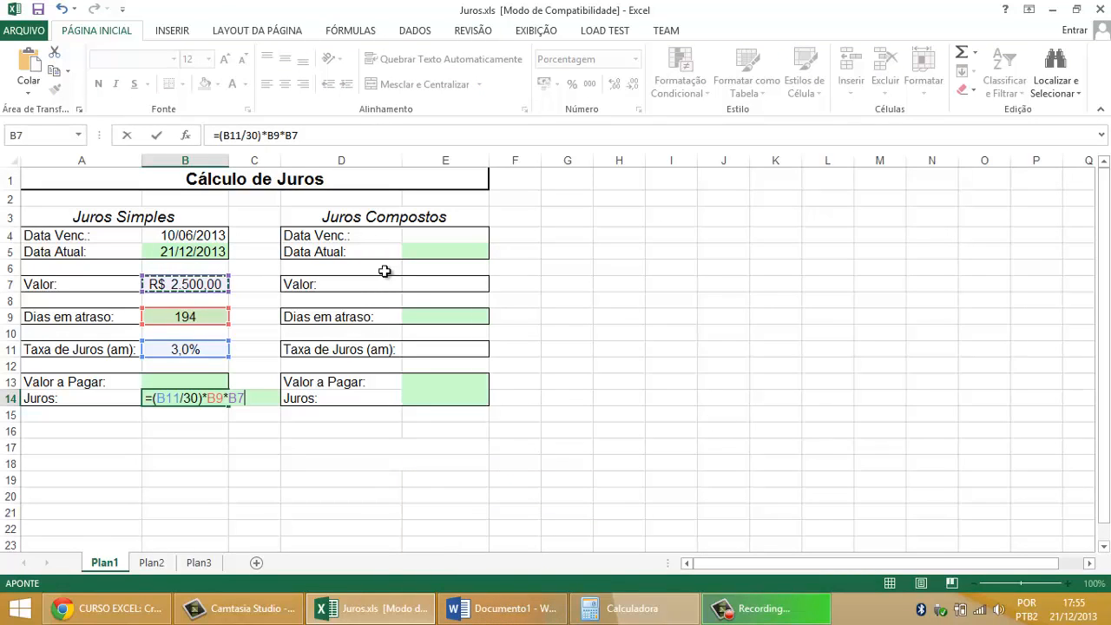
pyautogui.press('Return')
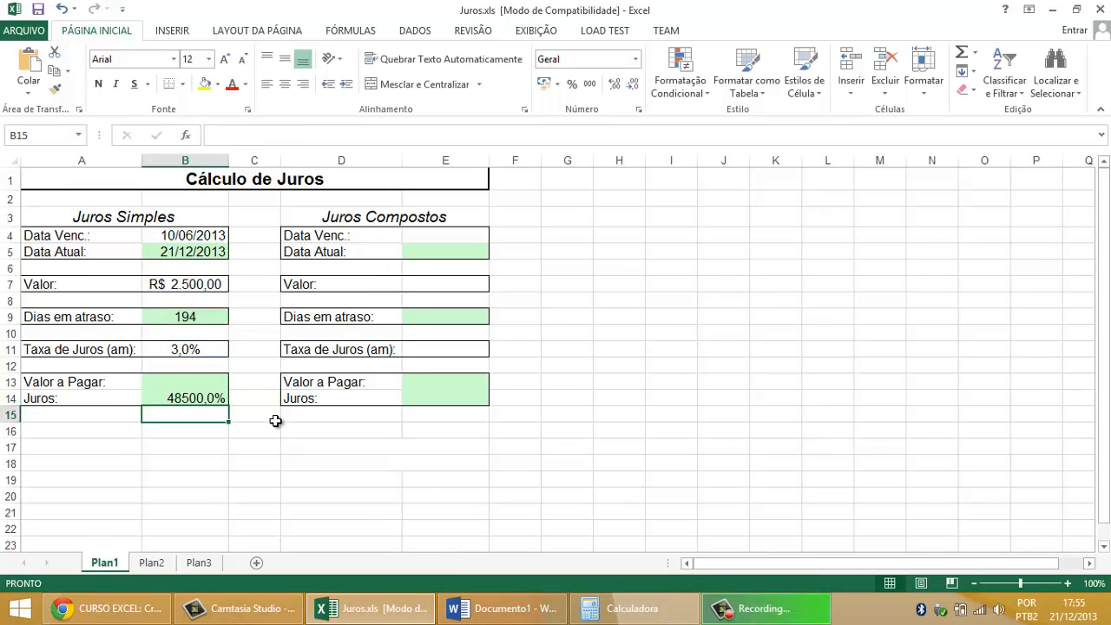
pyautogui.click(204, 398)
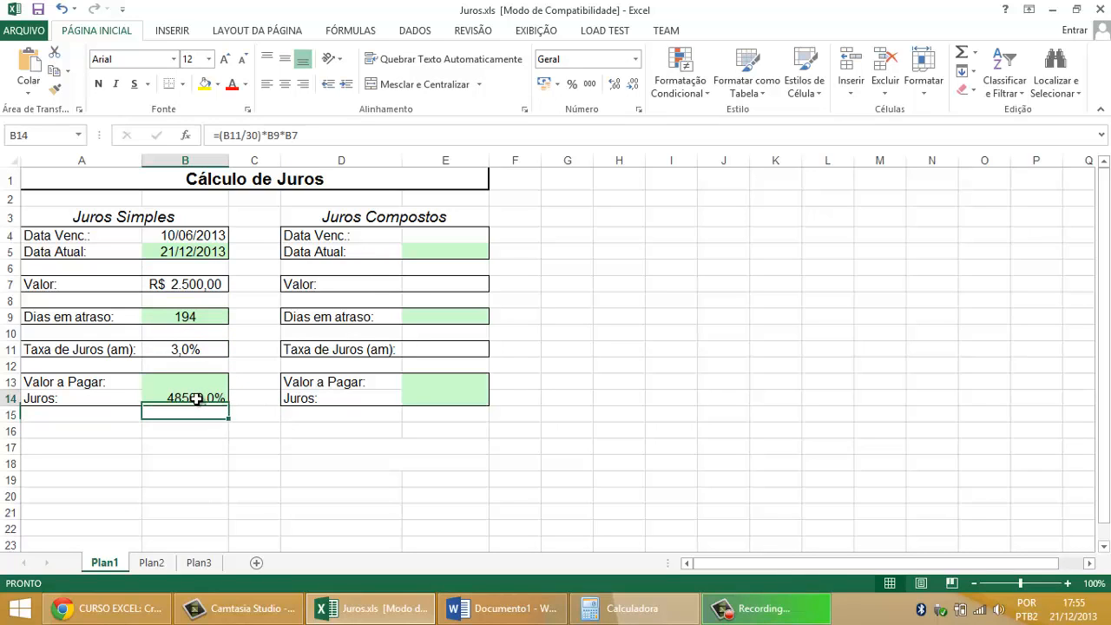
pyautogui.click(544, 85)
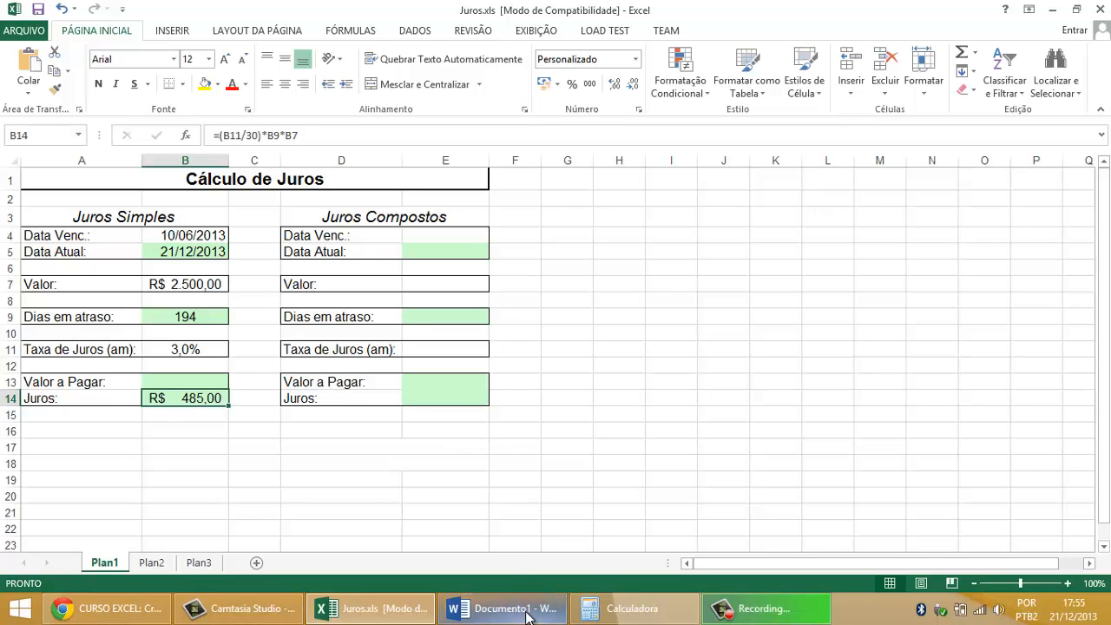
# Step: Switch to Word and review the Tx Juros line's conversion of the monthly rate into a daily rate
pyautogui.moveTo(527, 614)
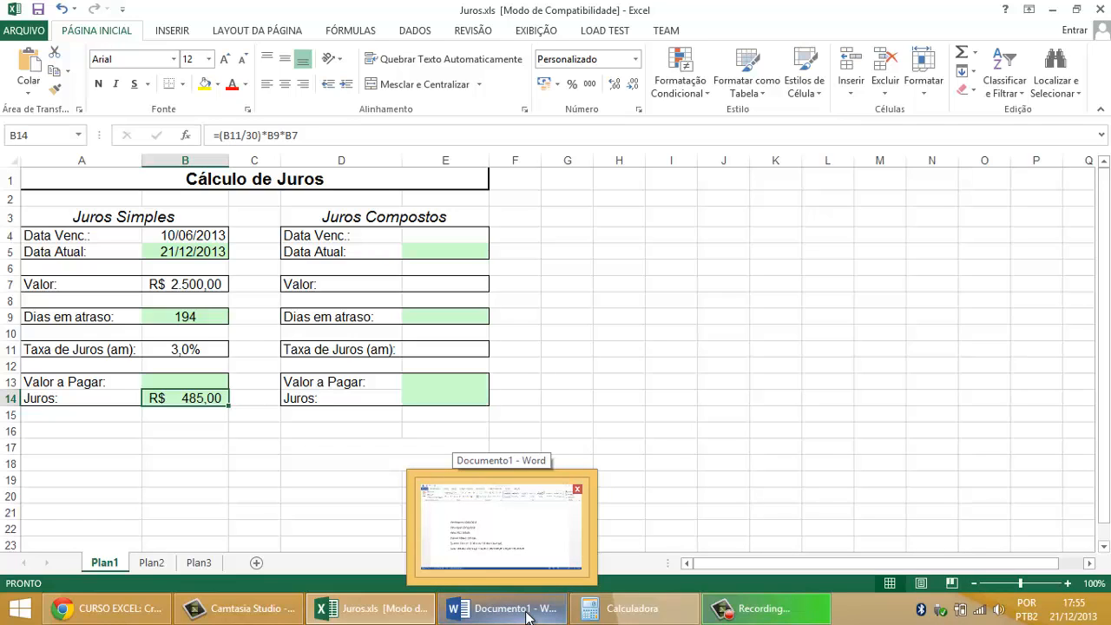
pyautogui.click(527, 614)
pyautogui.click(533, 354)
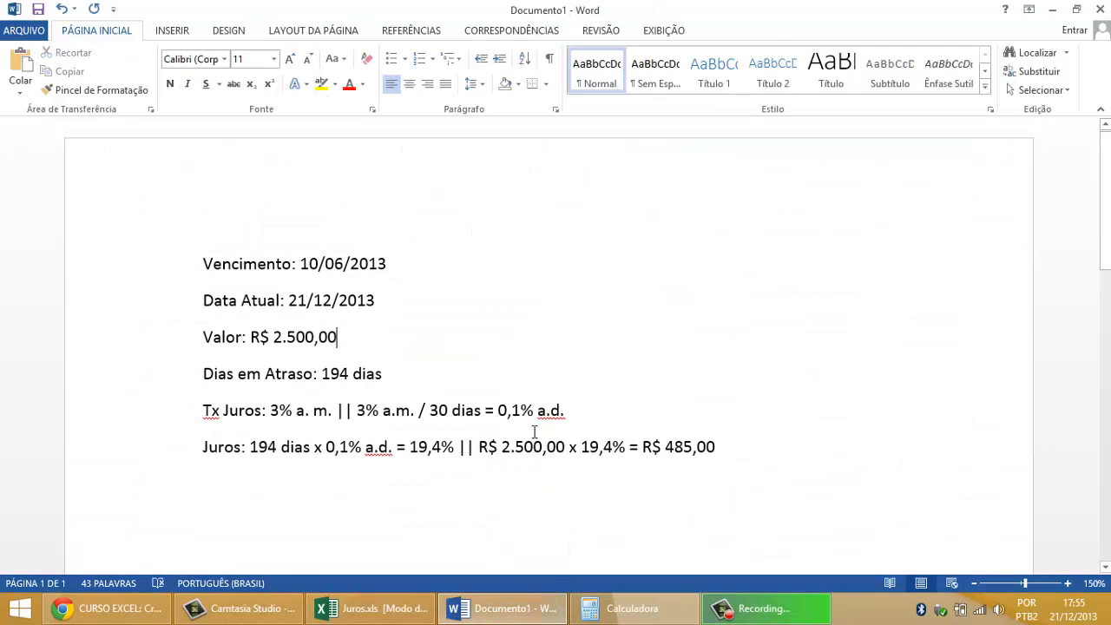
pyautogui.moveTo(746, 461); pyautogui.dragTo(362, 457)
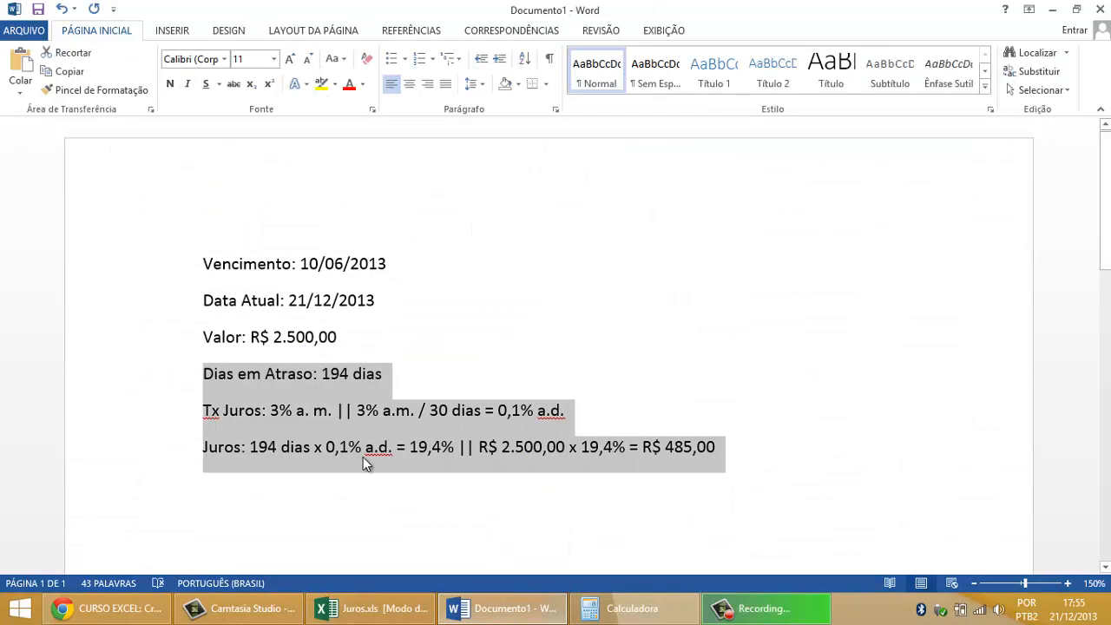
pyautogui.click(363, 451)
pyautogui.moveTo(718, 449); pyautogui.dragTo(166, 404)
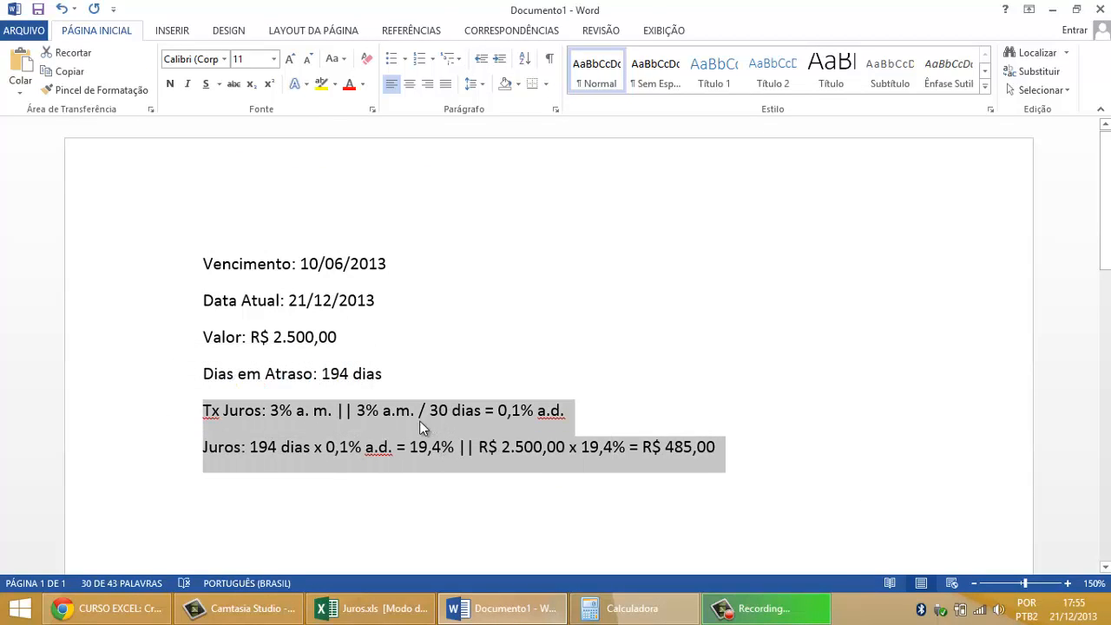
pyautogui.click(410, 421)
pyautogui.click(328, 411)
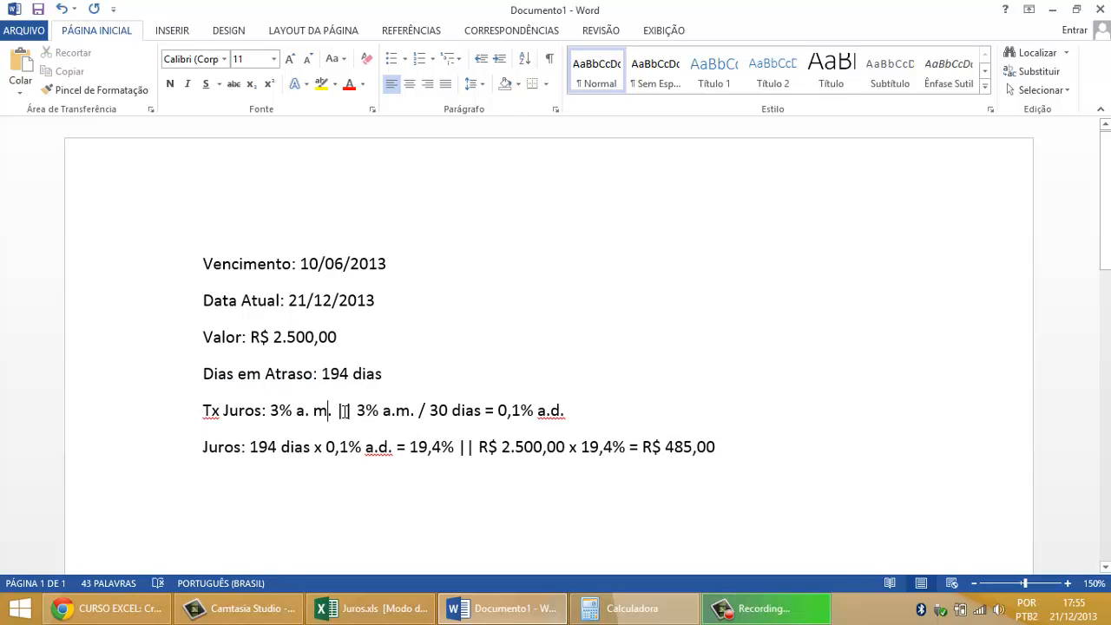
pyautogui.moveTo(340, 411); pyautogui.dragTo(423, 415)
pyautogui.moveTo(497, 411); pyautogui.dragTo(587, 420)
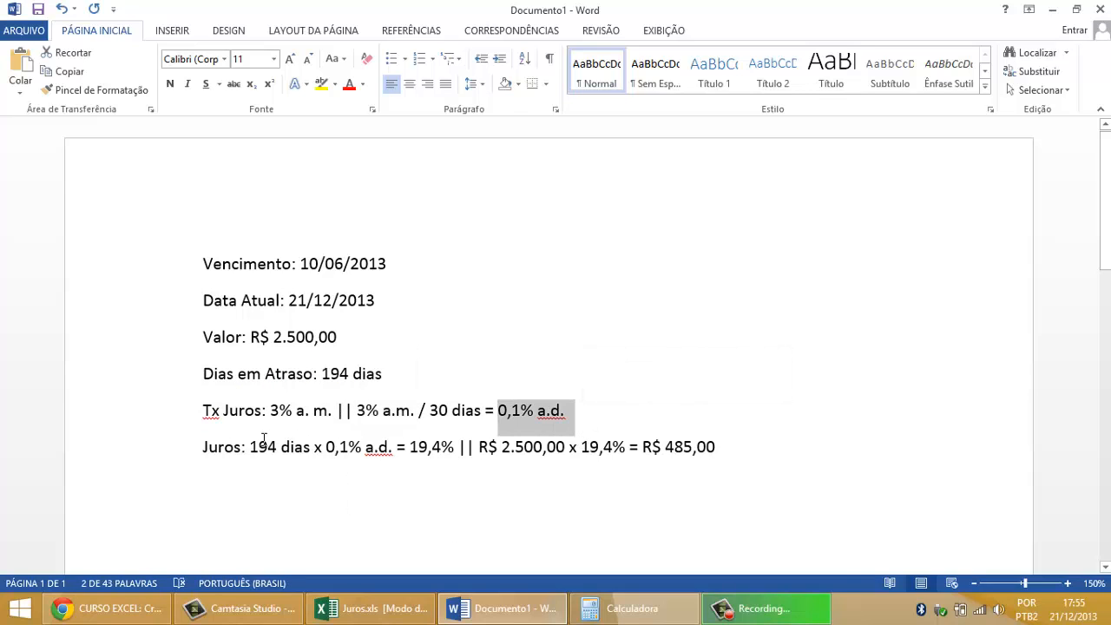
# Step: Review both calculations on the Juros line, the accumulated percentage and the interest amount in reais
pyautogui.moveTo(247, 446); pyautogui.dragTo(460, 456)
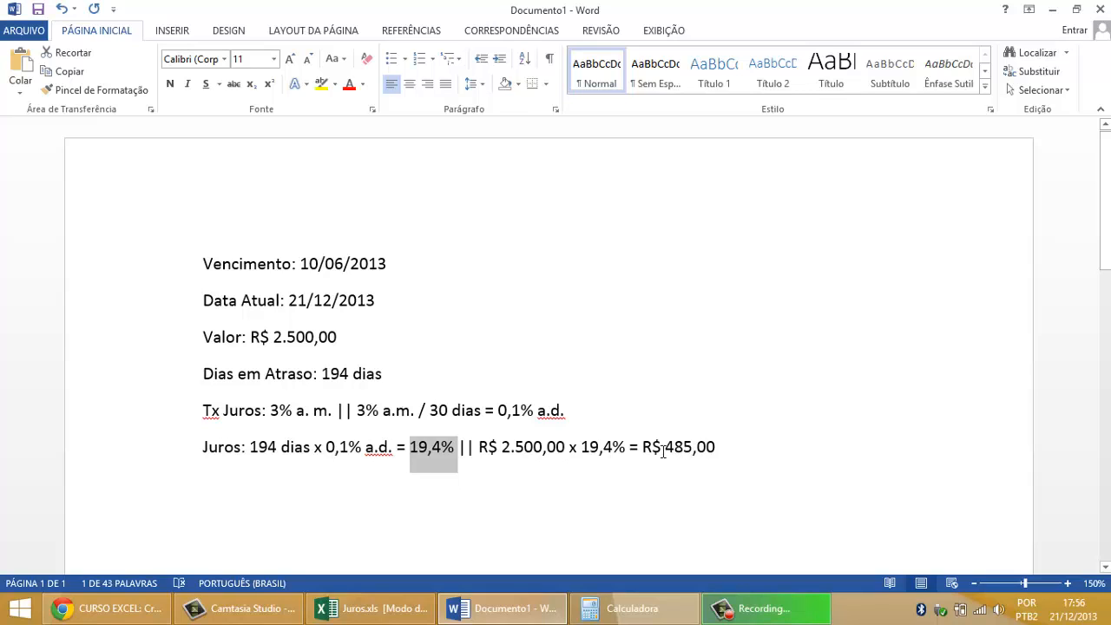
pyautogui.moveTo(478, 448); pyautogui.dragTo(670, 449)
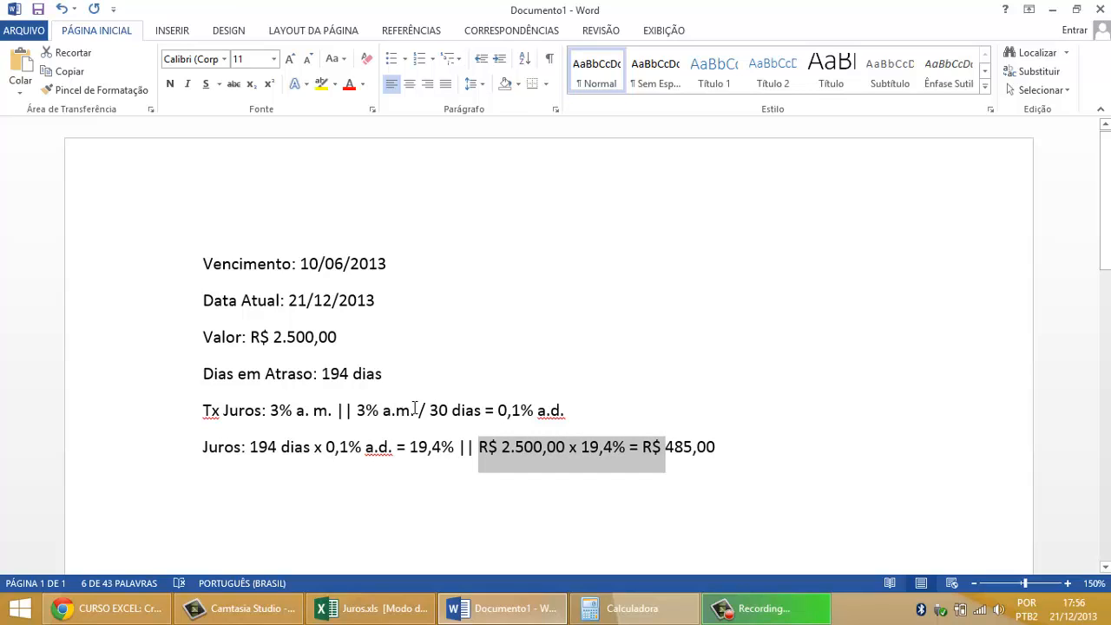
pyautogui.click(500, 410)
pyautogui.click(393, 447)
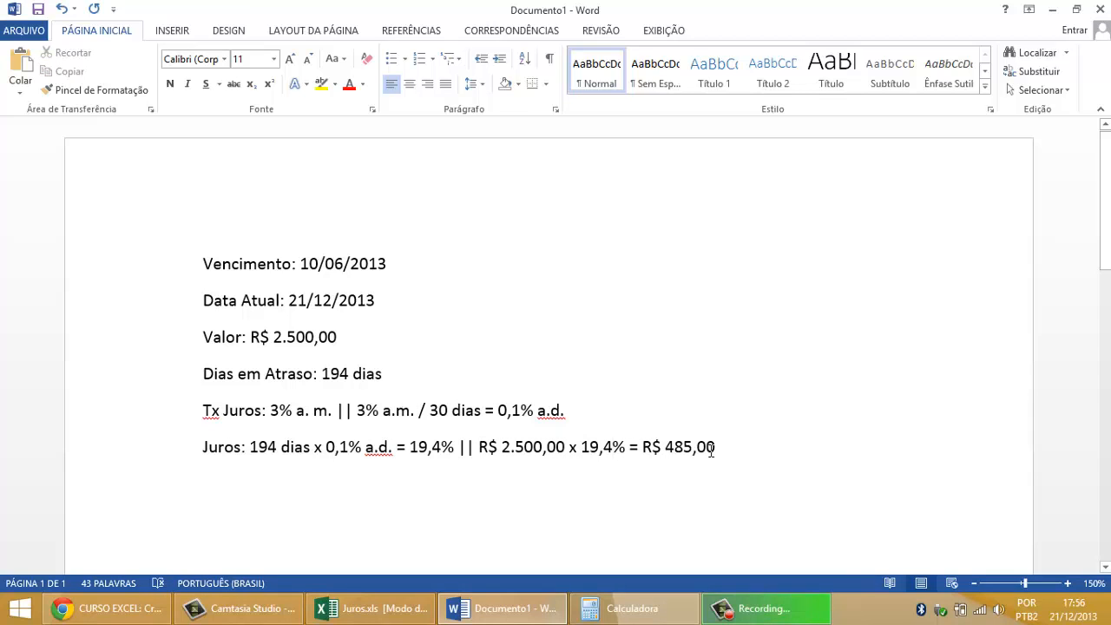
# Step: Return to Excel and examine each term of the interest formula in cell B14, leaving it unedited
pyautogui.click(371, 605)
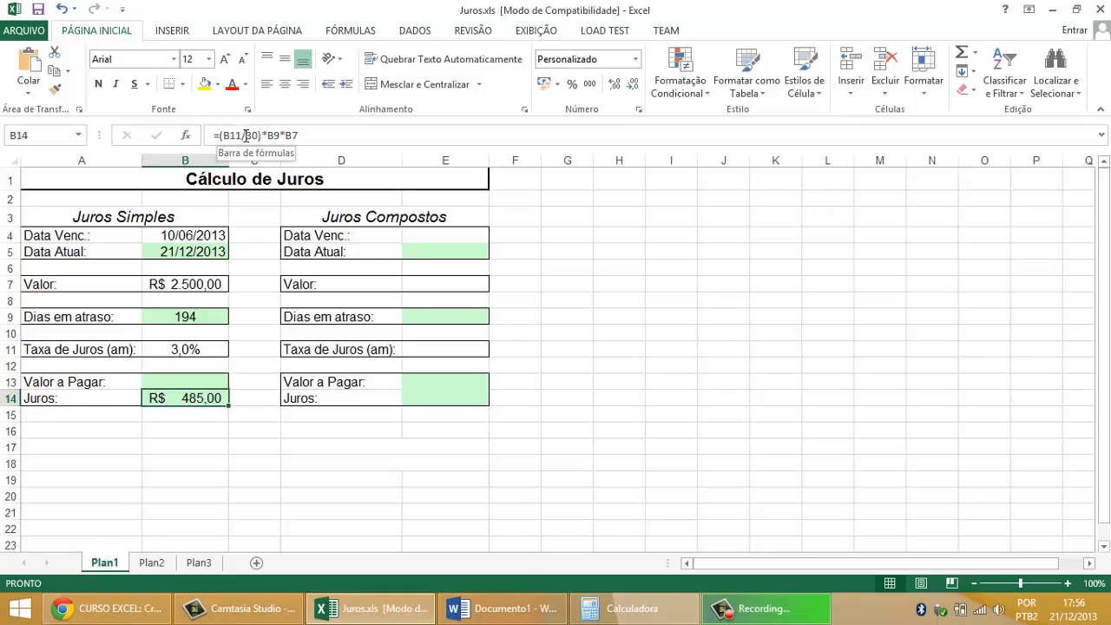
pyautogui.moveTo(258, 135); pyautogui.dragTo(223, 135)
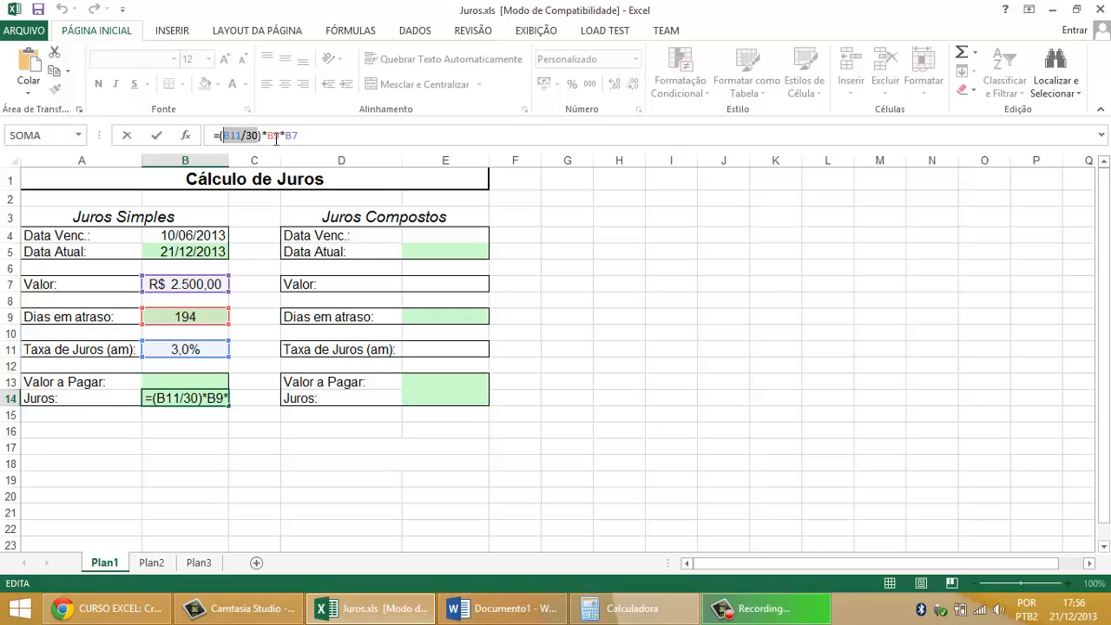
pyautogui.moveTo(281, 136); pyautogui.dragTo(223, 135)
pyautogui.moveTo(220, 134); pyautogui.dragTo(282, 136)
pyautogui.moveTo(298, 135); pyautogui.dragTo(285, 136)
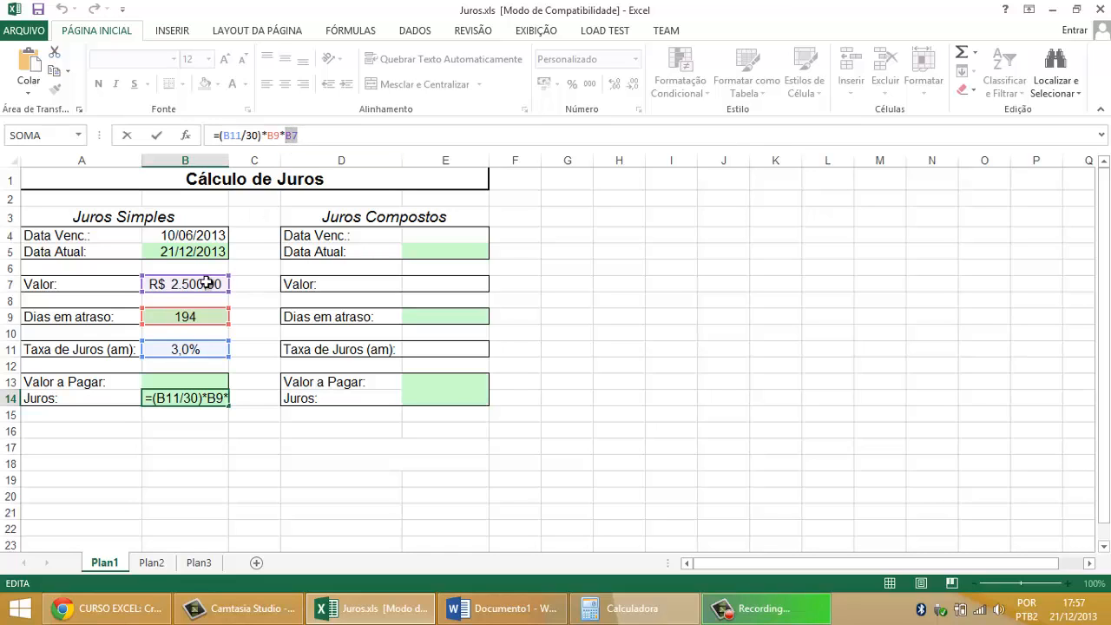
pyautogui.press('Return')
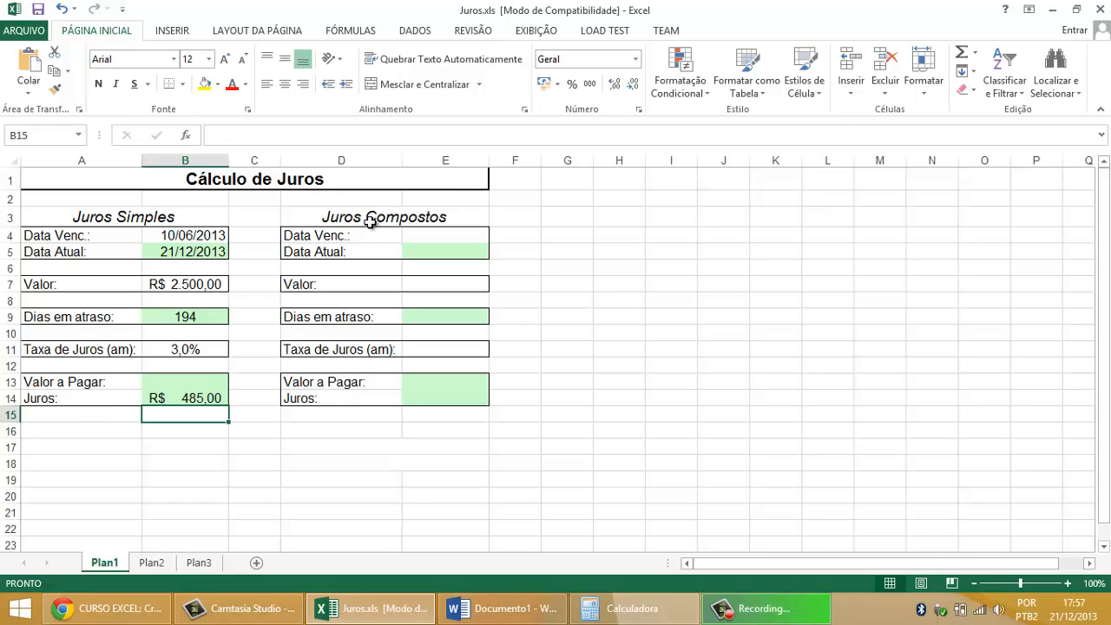
pyautogui.click(198, 397)
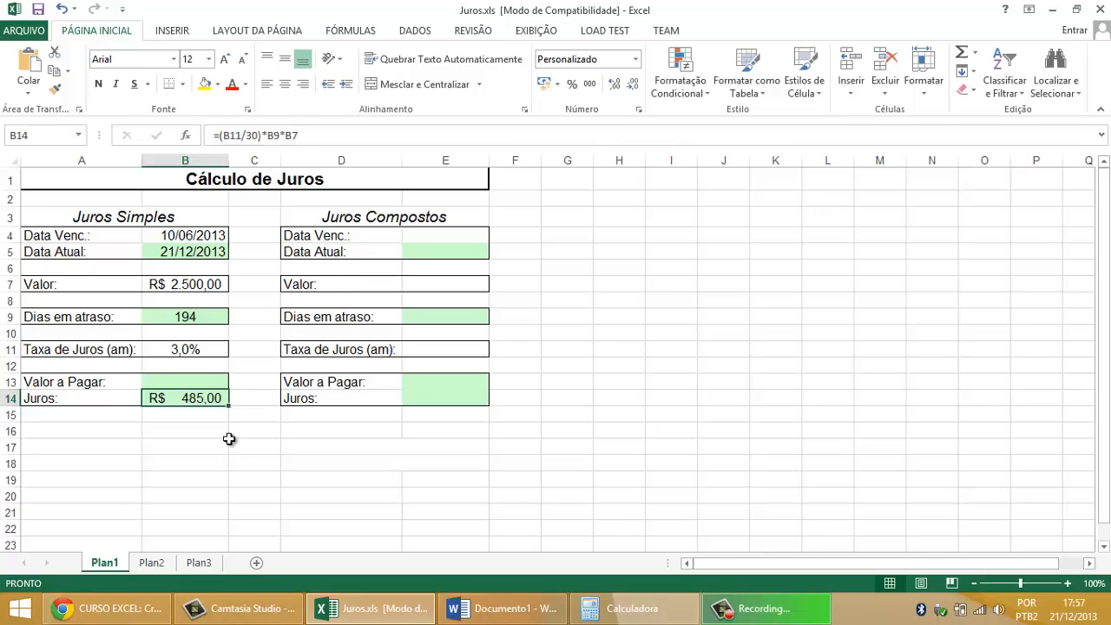
# Step: Calculate the simple-interest Valor a Pagar in cell B13 with the formula =B7+B14
pyautogui.click(193, 381)
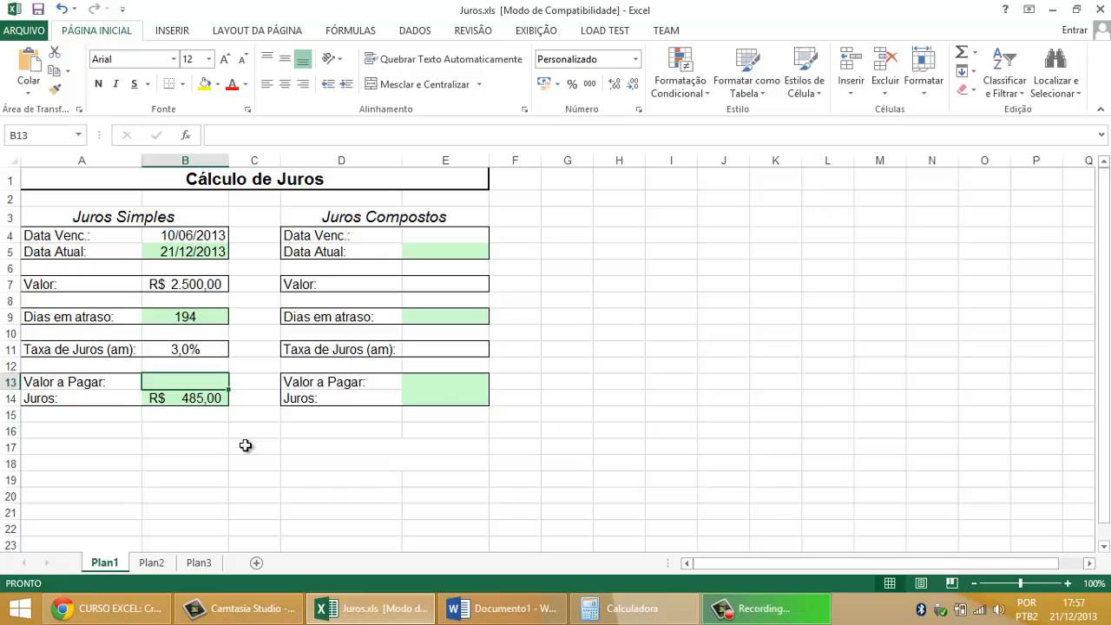
pyautogui.write('=')
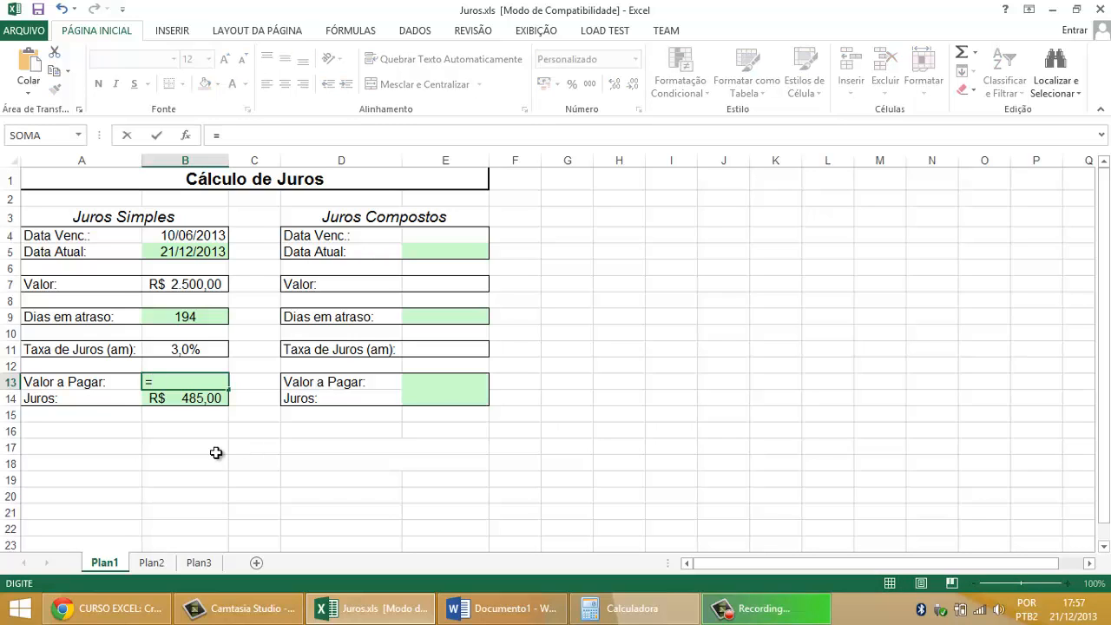
pyautogui.click(208, 284)
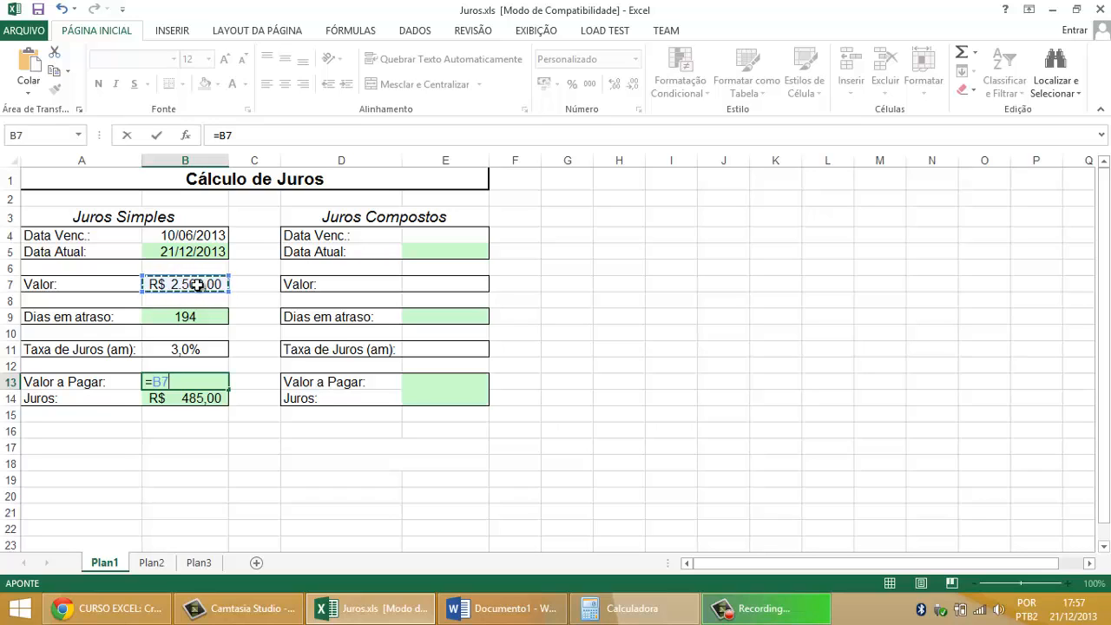
pyautogui.write('+')
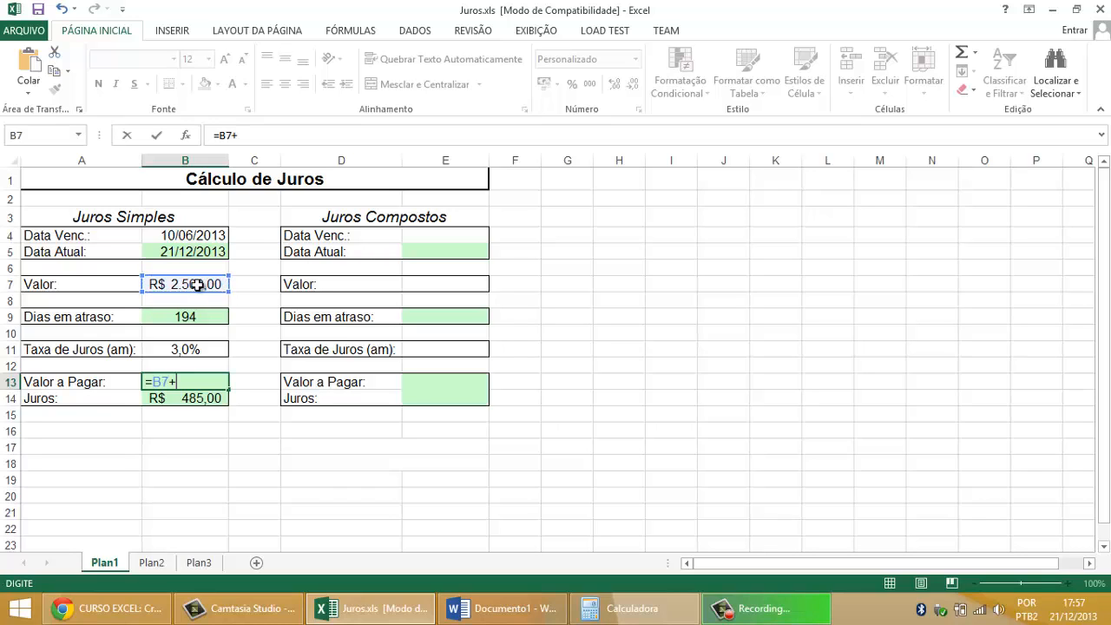
pyautogui.click(217, 395)
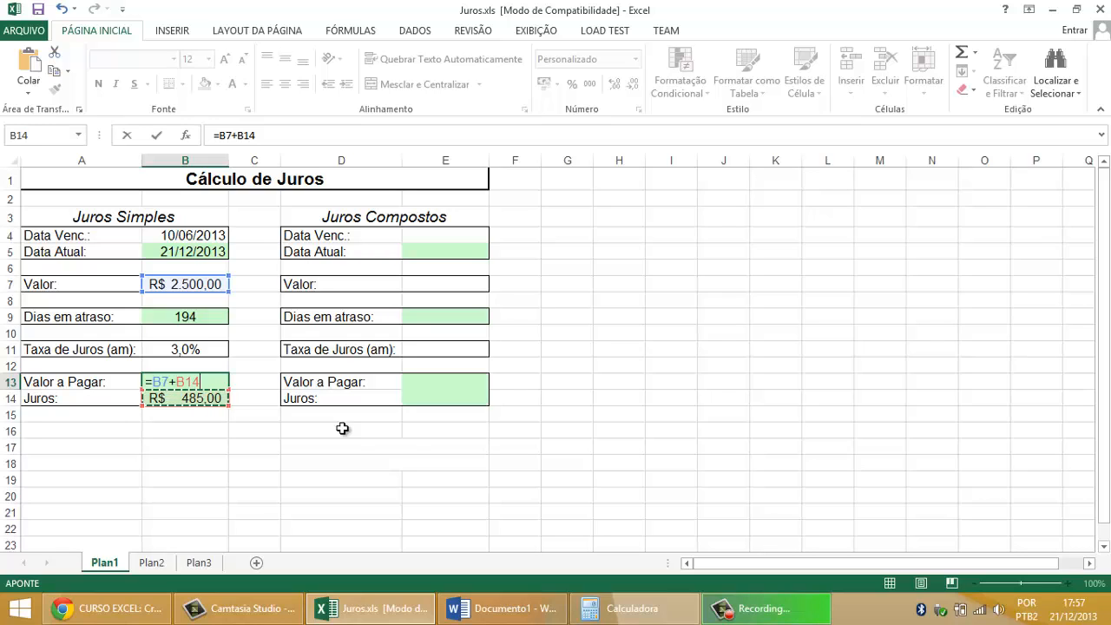
pyautogui.press('Return')
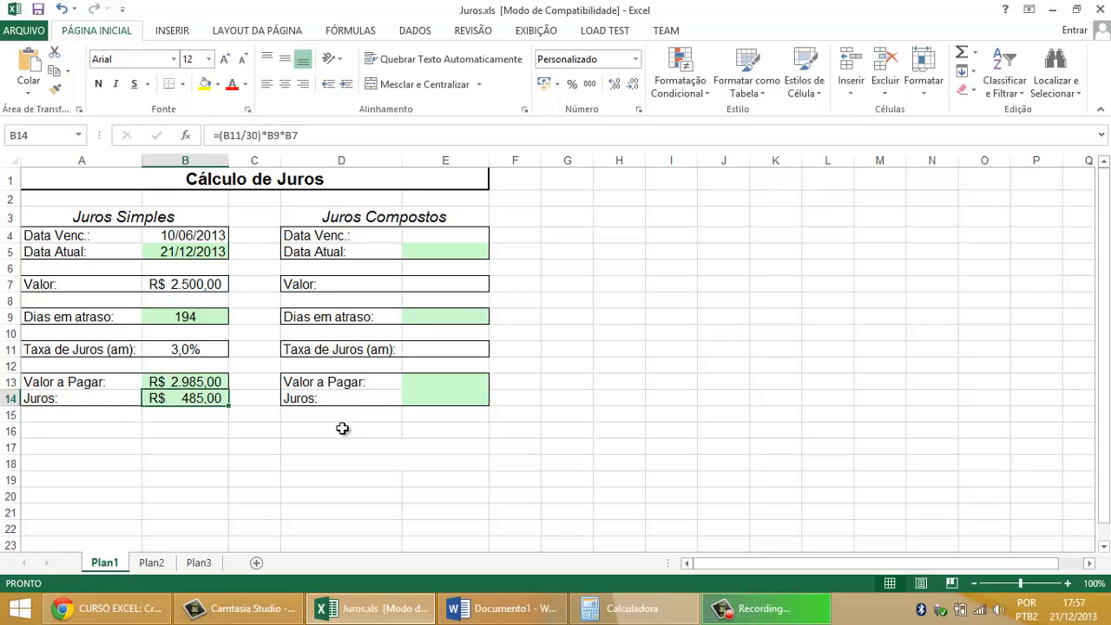
pyautogui.click(208, 373)
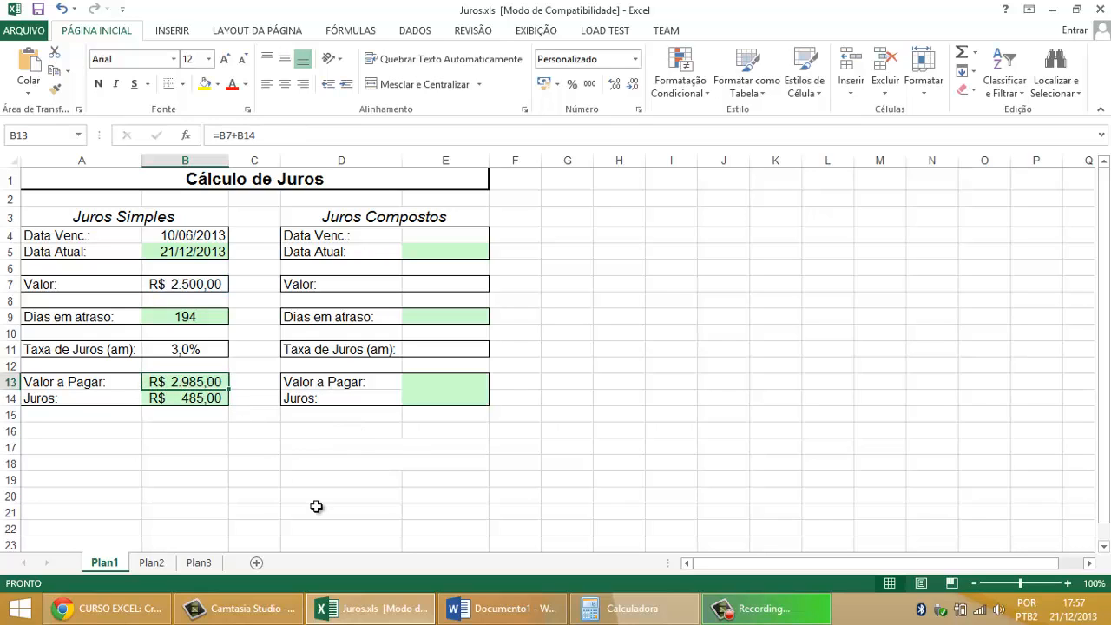
pyautogui.click(213, 287)
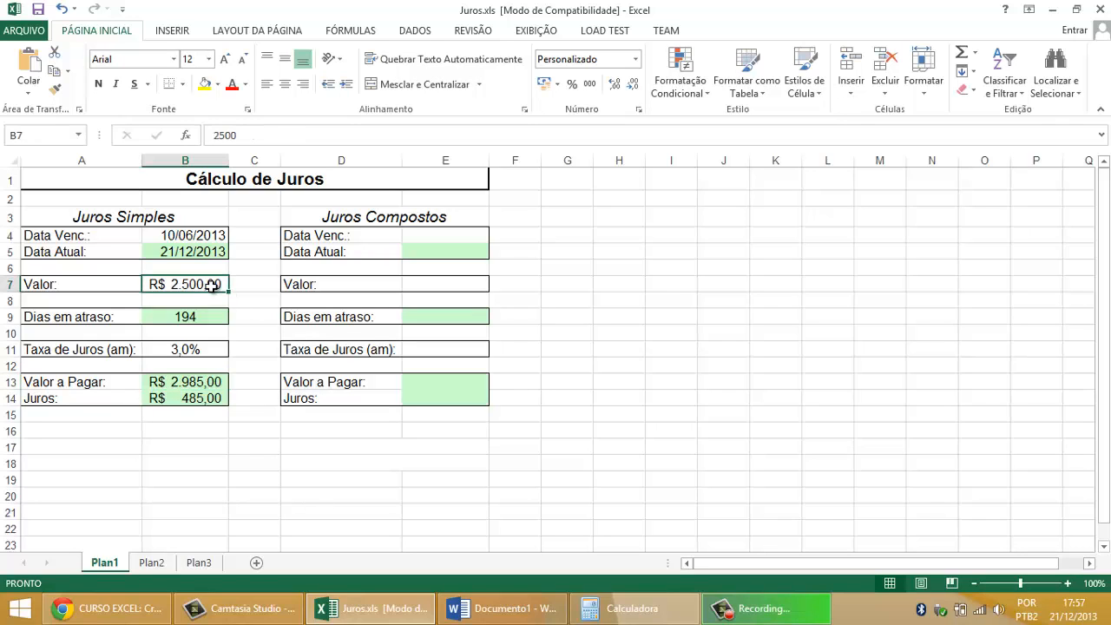
# Step: Review the completed Juros Simples block, checking its due date, monthly rate and Valor a Pagar formula against the Juros Compostos layout
pyautogui.click(179, 235)
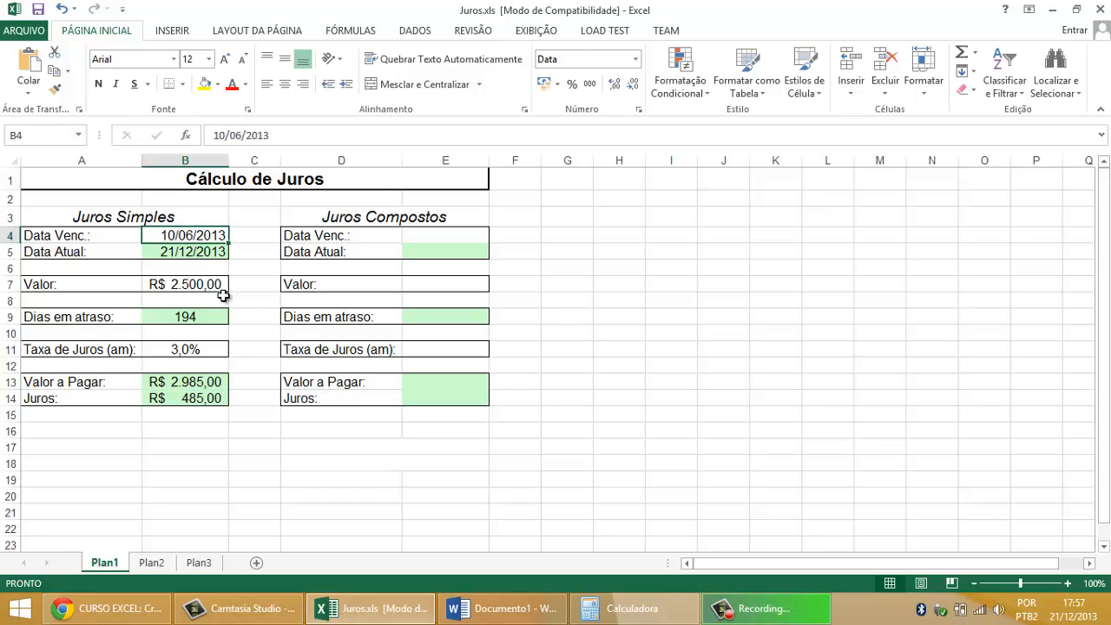
pyautogui.click(194, 351)
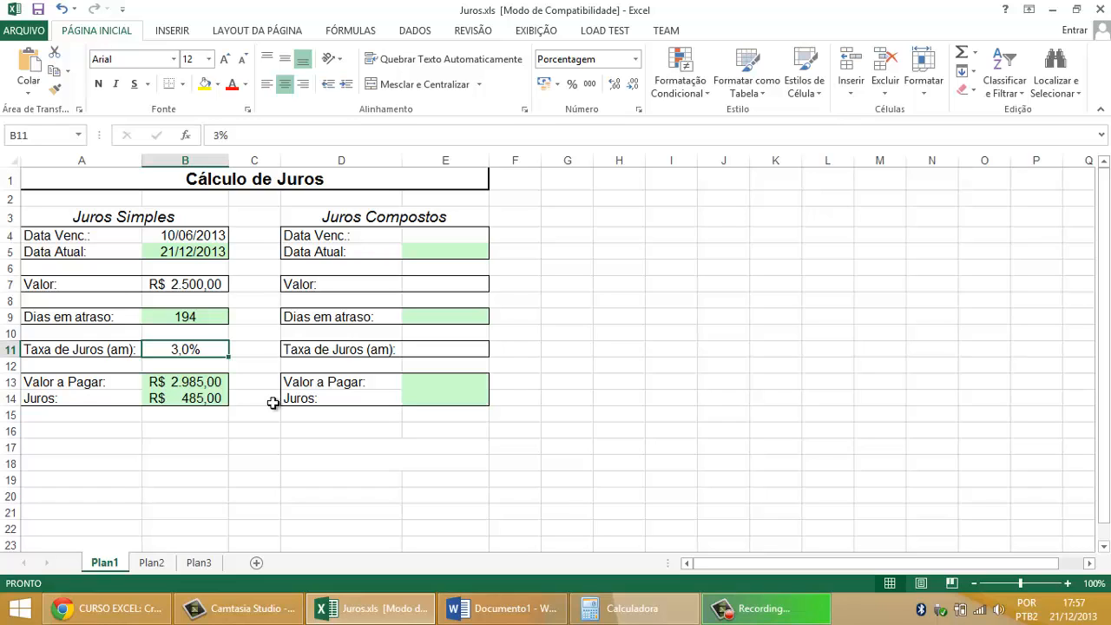
pyautogui.click(213, 385)
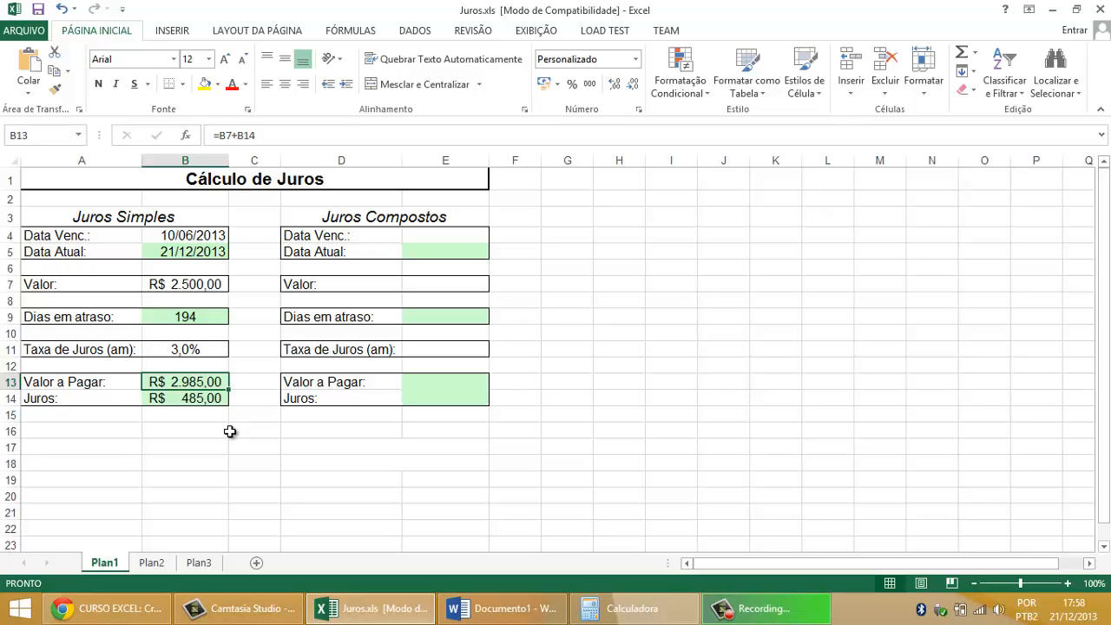
pyautogui.moveTo(421, 212); pyautogui.dragTo(444, 402)
pyautogui.moveTo(158, 216); pyautogui.dragTo(189, 402)
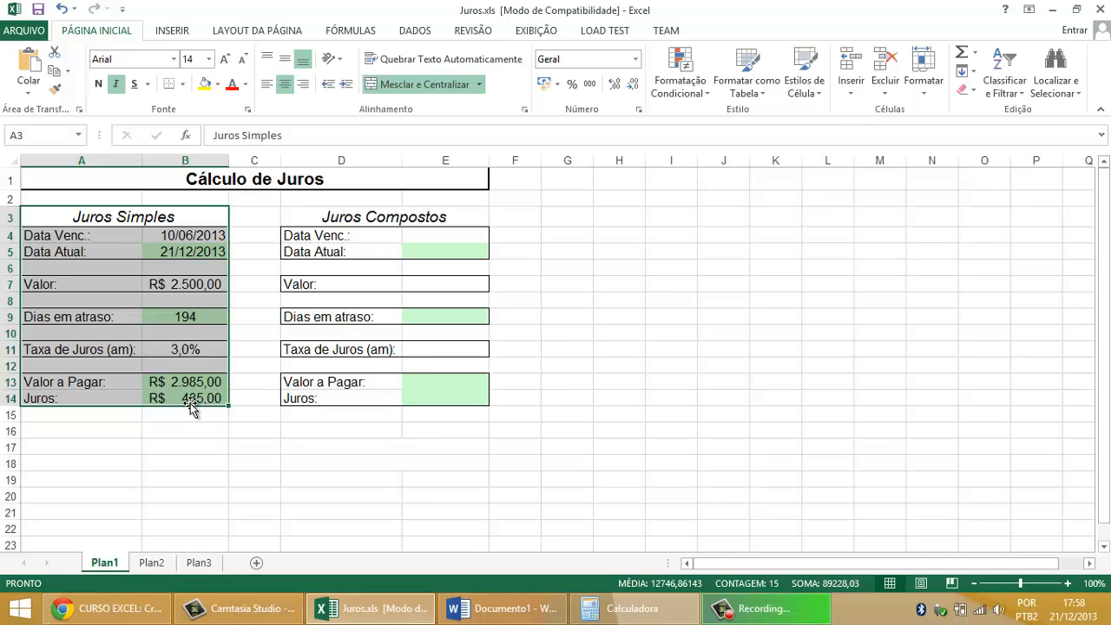
pyautogui.click(153, 221)
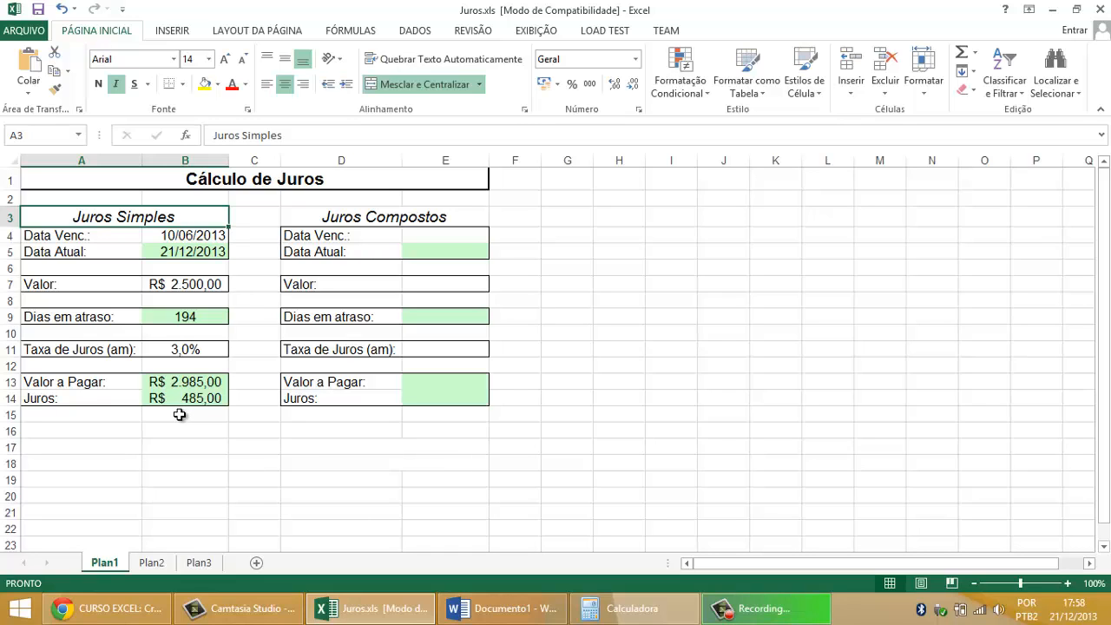
pyautogui.moveTo(165, 216); pyautogui.dragTo(178, 398)
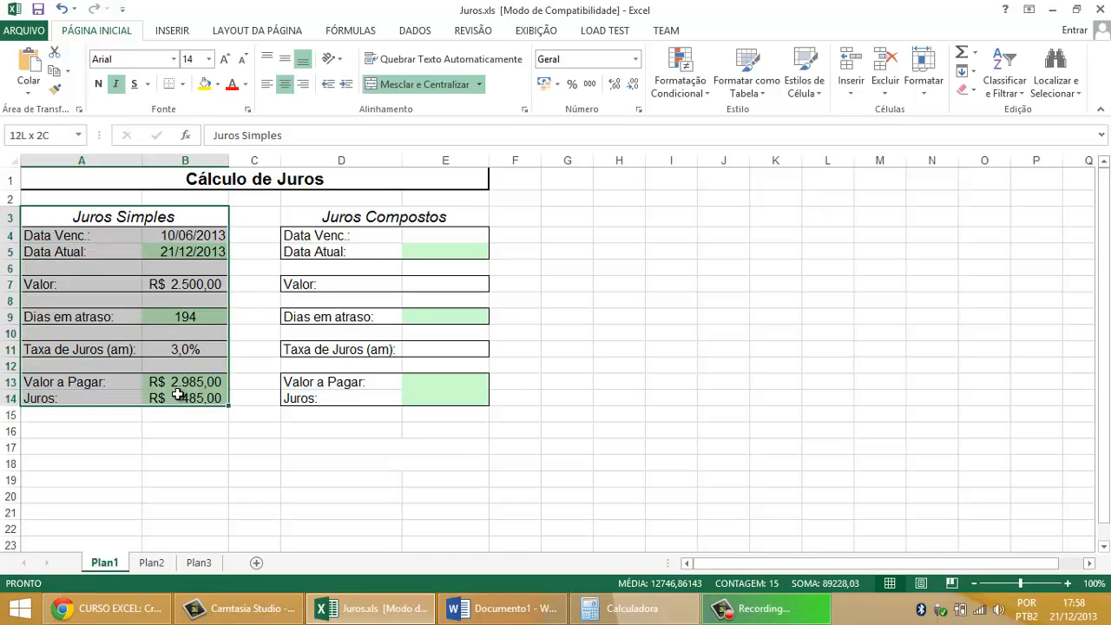
# Step: Clear the Juros Simples inputs: the due date in B4, the Valor in B7 and the monthly interest rate in B11
pyautogui.click(200, 235)
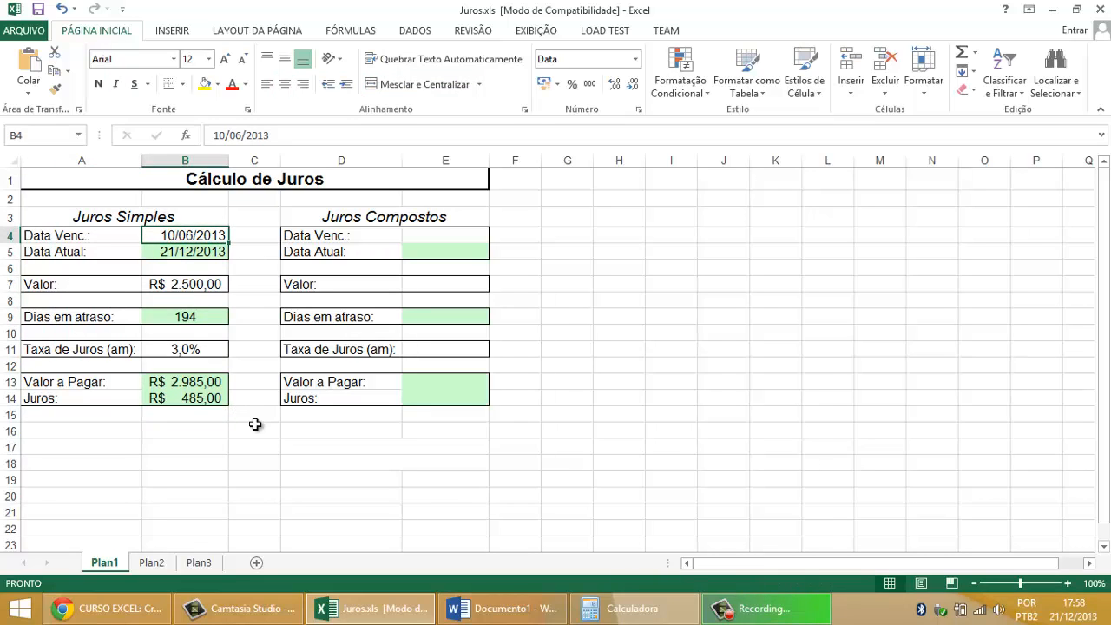
pyautogui.press('Delete')
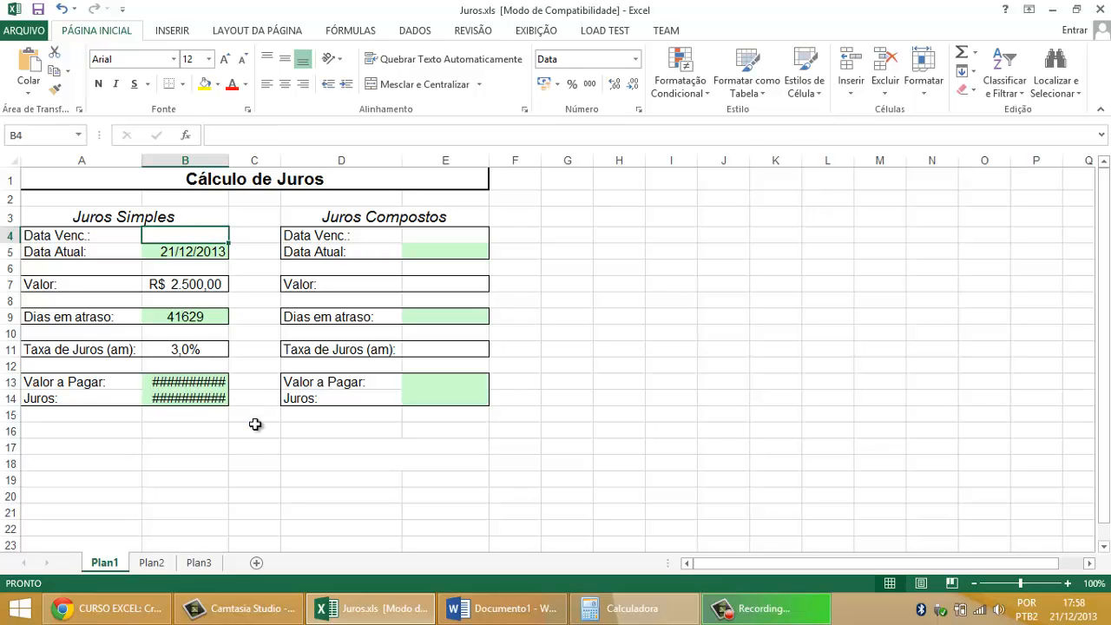
pyautogui.click(184, 292)
pyautogui.press('Delete')
pyautogui.click(198, 350)
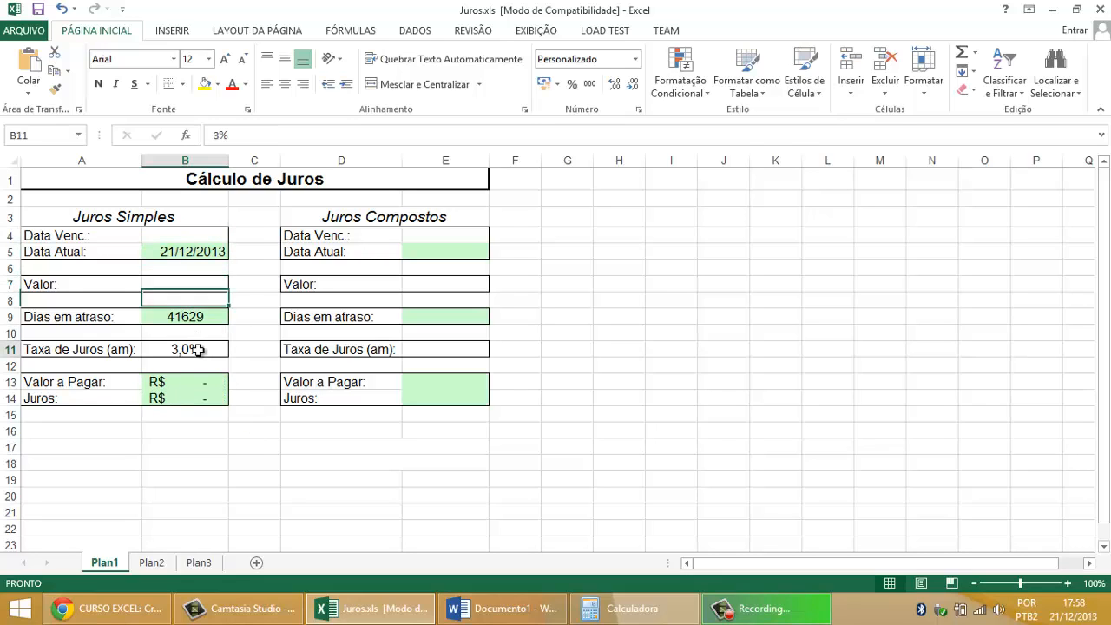
pyautogui.press('Delete')
# Step: Enter 20/01/2013 as the Juros Simples due date in cell B4
pyautogui.click(188, 236)
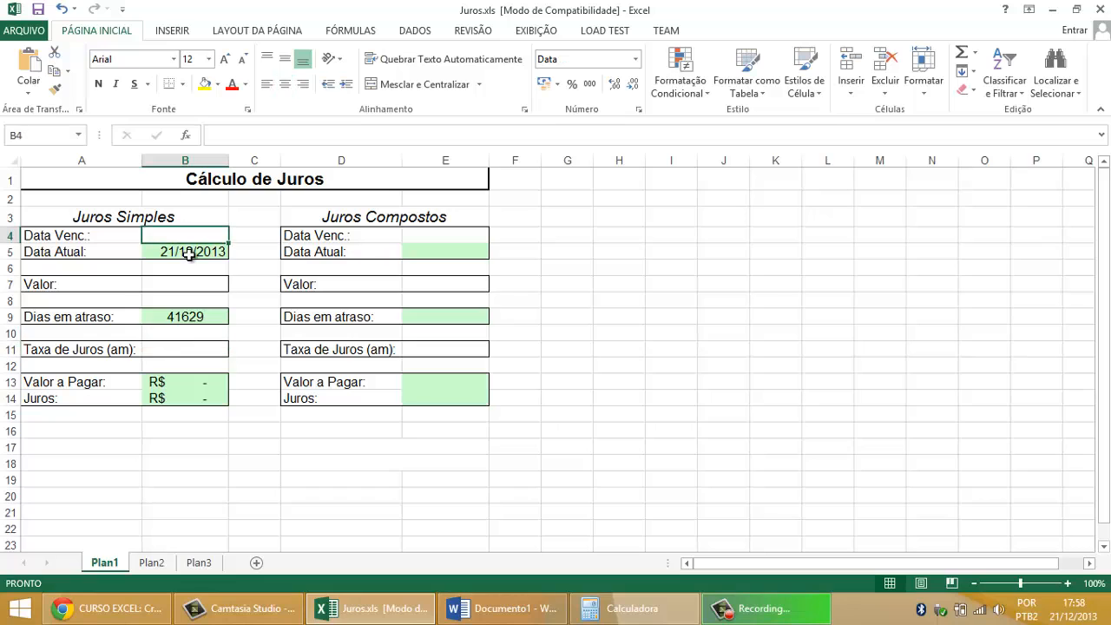
pyautogui.write('20/')
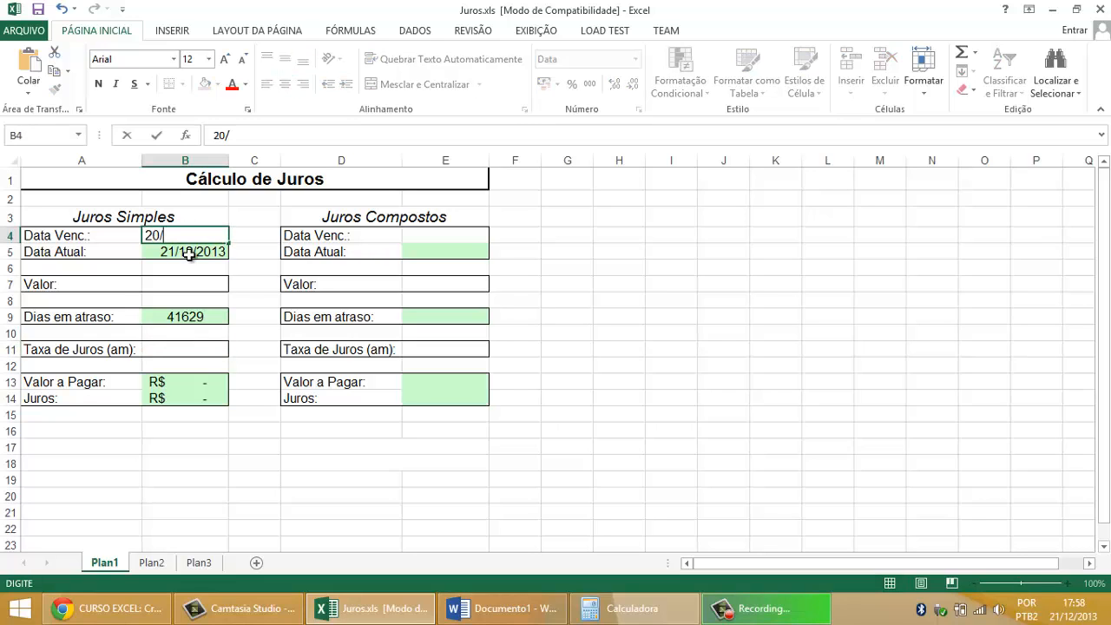
pyautogui.write('01/2013')
pyautogui.click(189, 252)
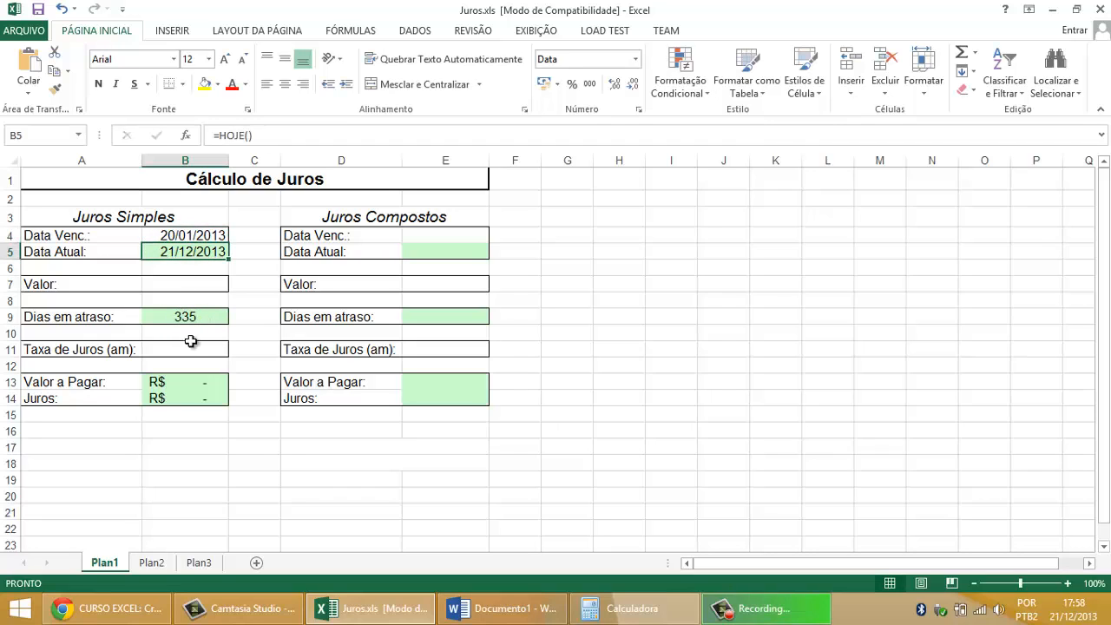
# Step: Set the Juros Simples Valor in B7 to 8000 and the monthly rate in B11 to 0,8%, and check Valor a Pagar
pyautogui.click(219, 285)
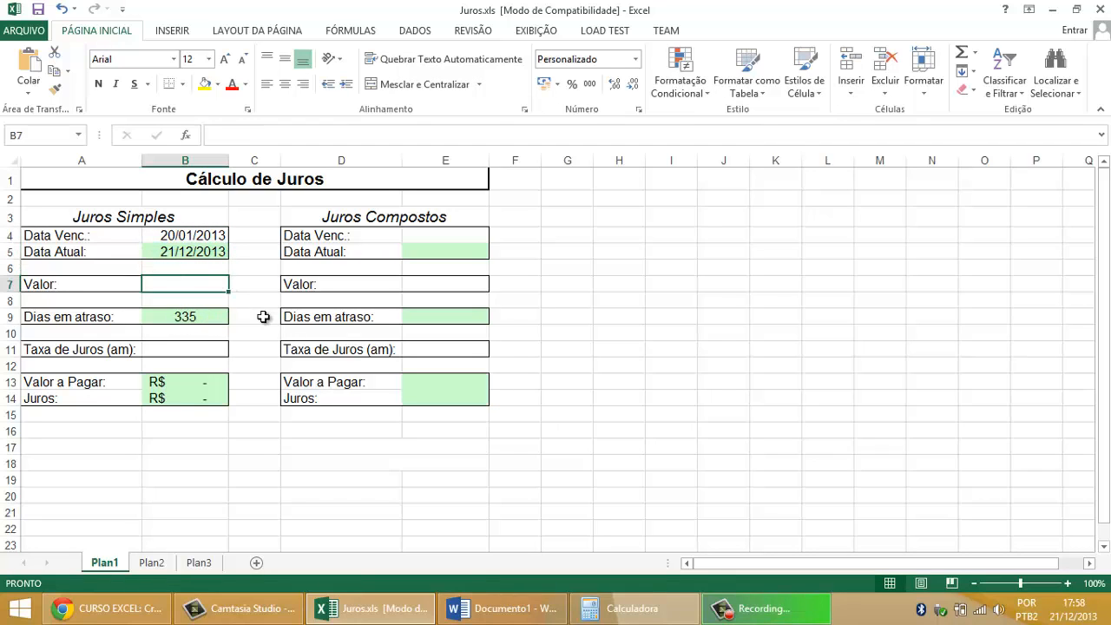
pyautogui.write('8000')
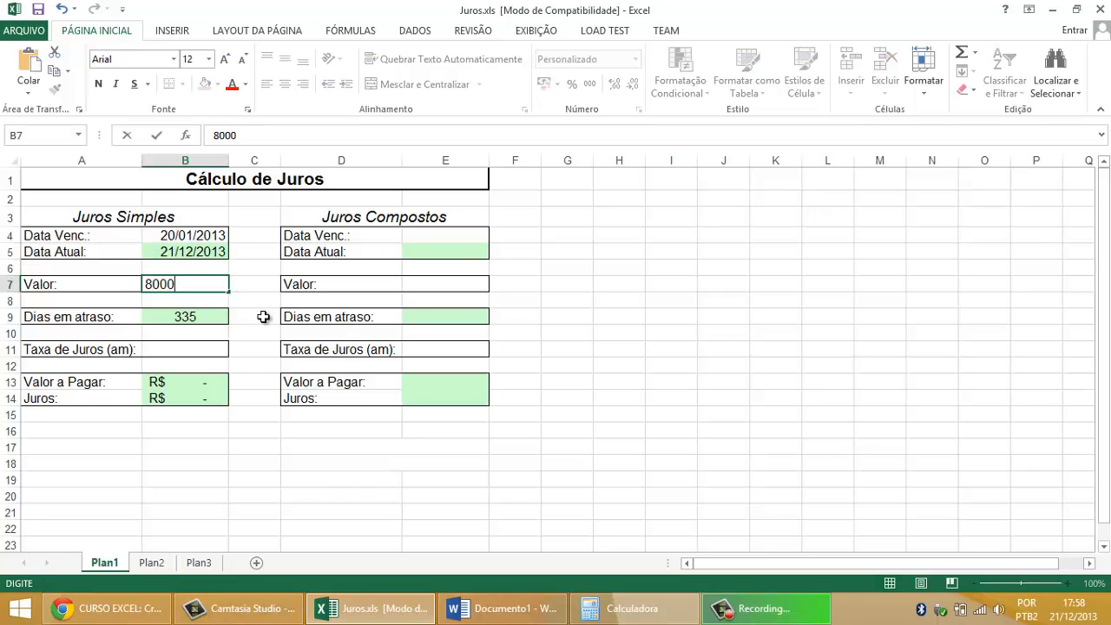
pyautogui.press('Return')
pyautogui.click(203, 350)
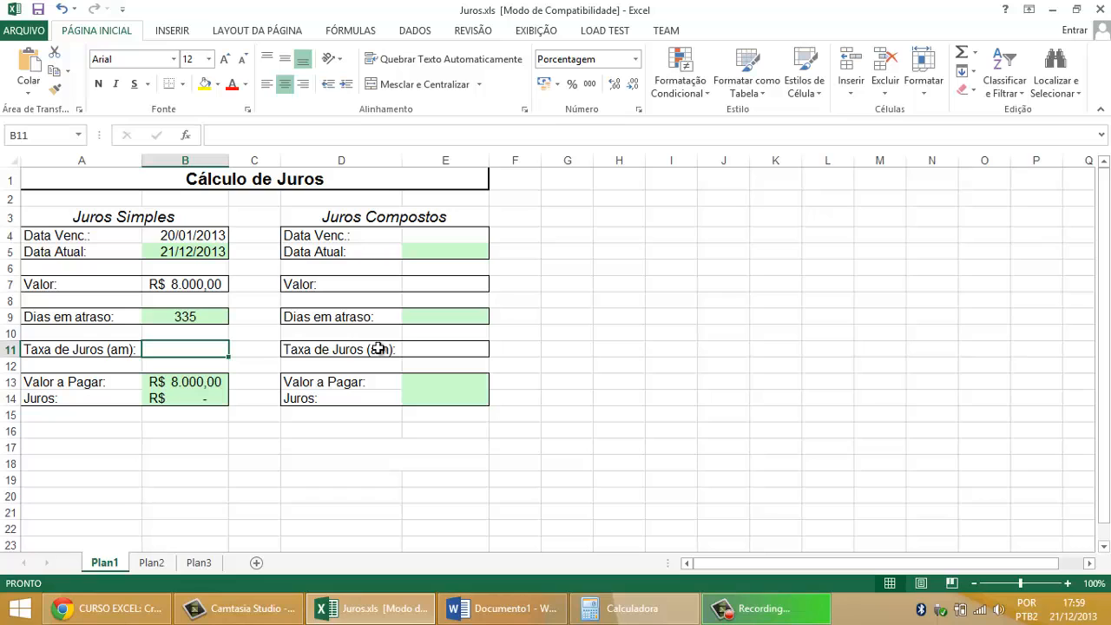
pyautogui.write('0,')
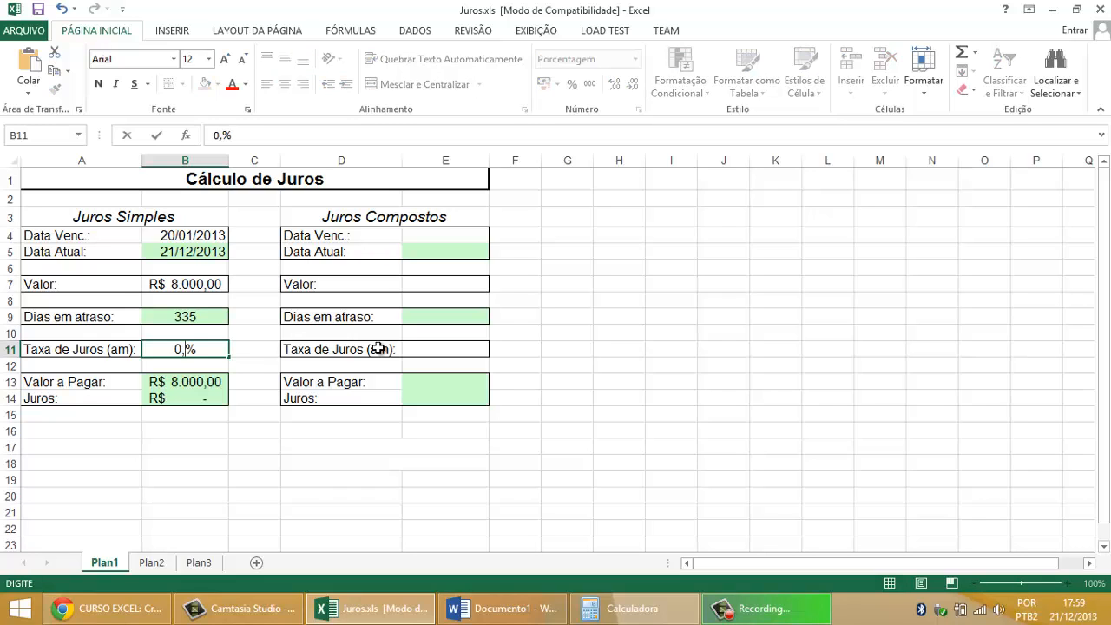
pyautogui.write('8')
pyautogui.press('Return')
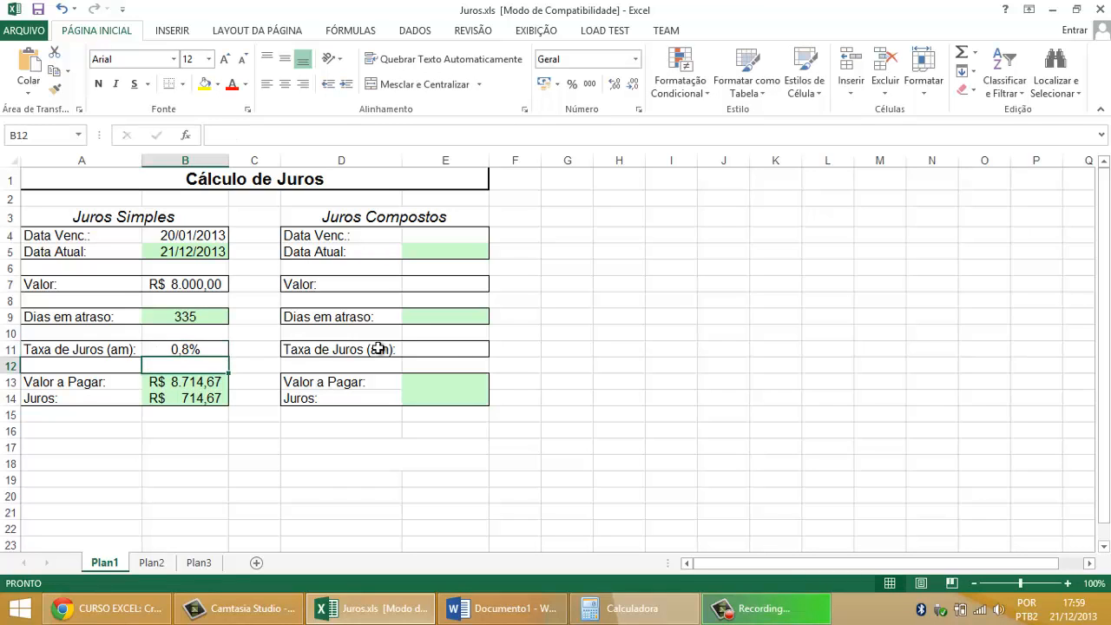
pyautogui.click(197, 381)
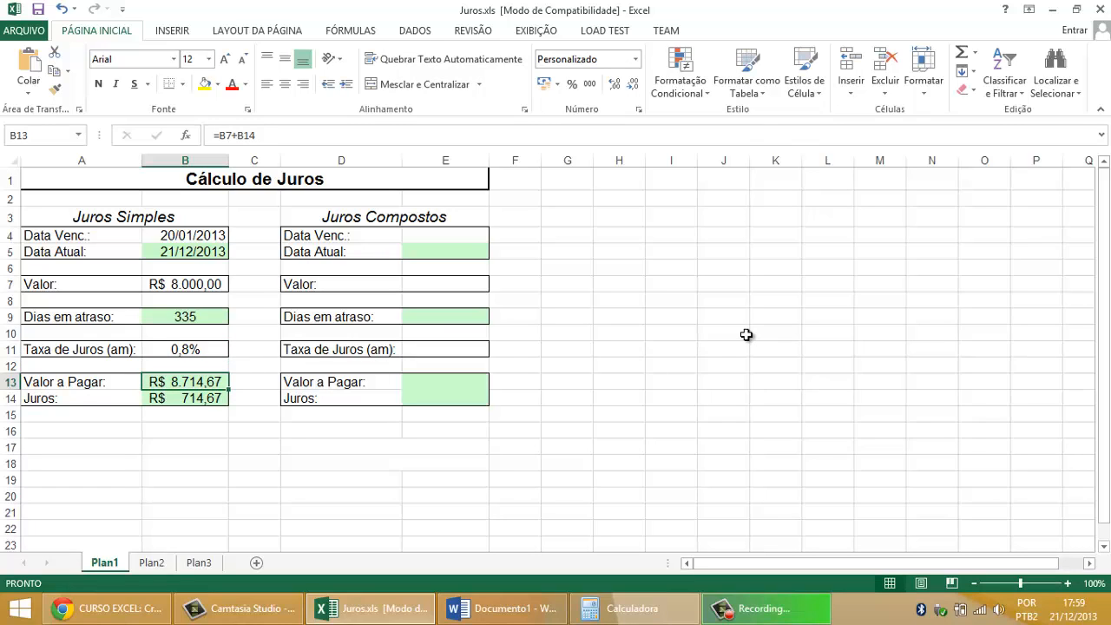